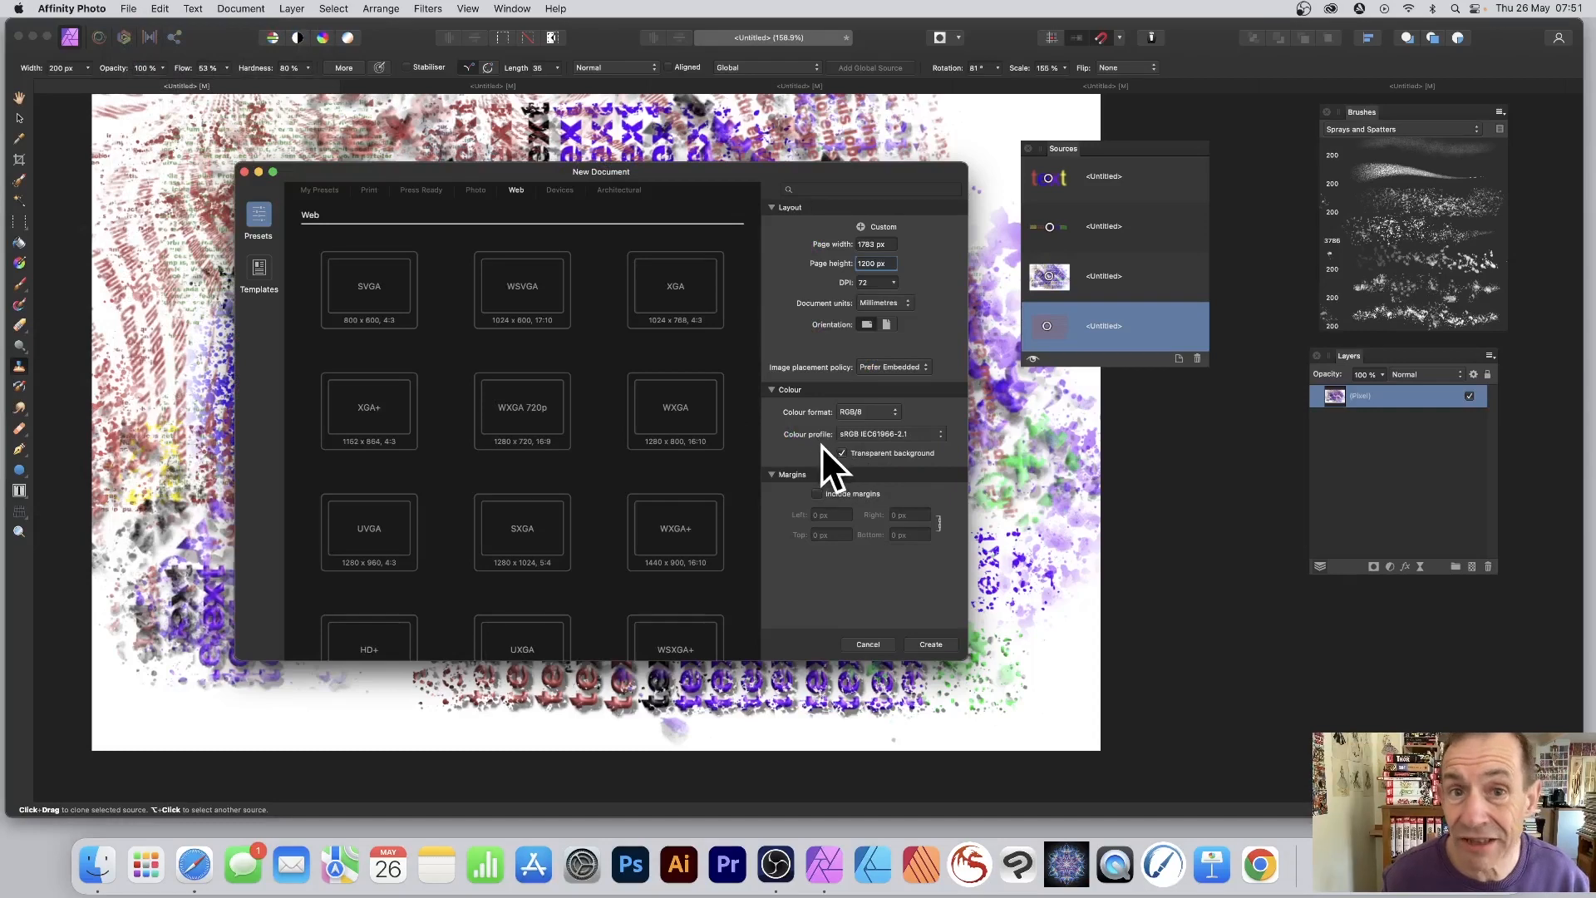
# Step: Create the transparent 1783 × 1200 px document and set the Artistic Text tool to Arial Black, 288 pt
pyautogui.click(942, 643)
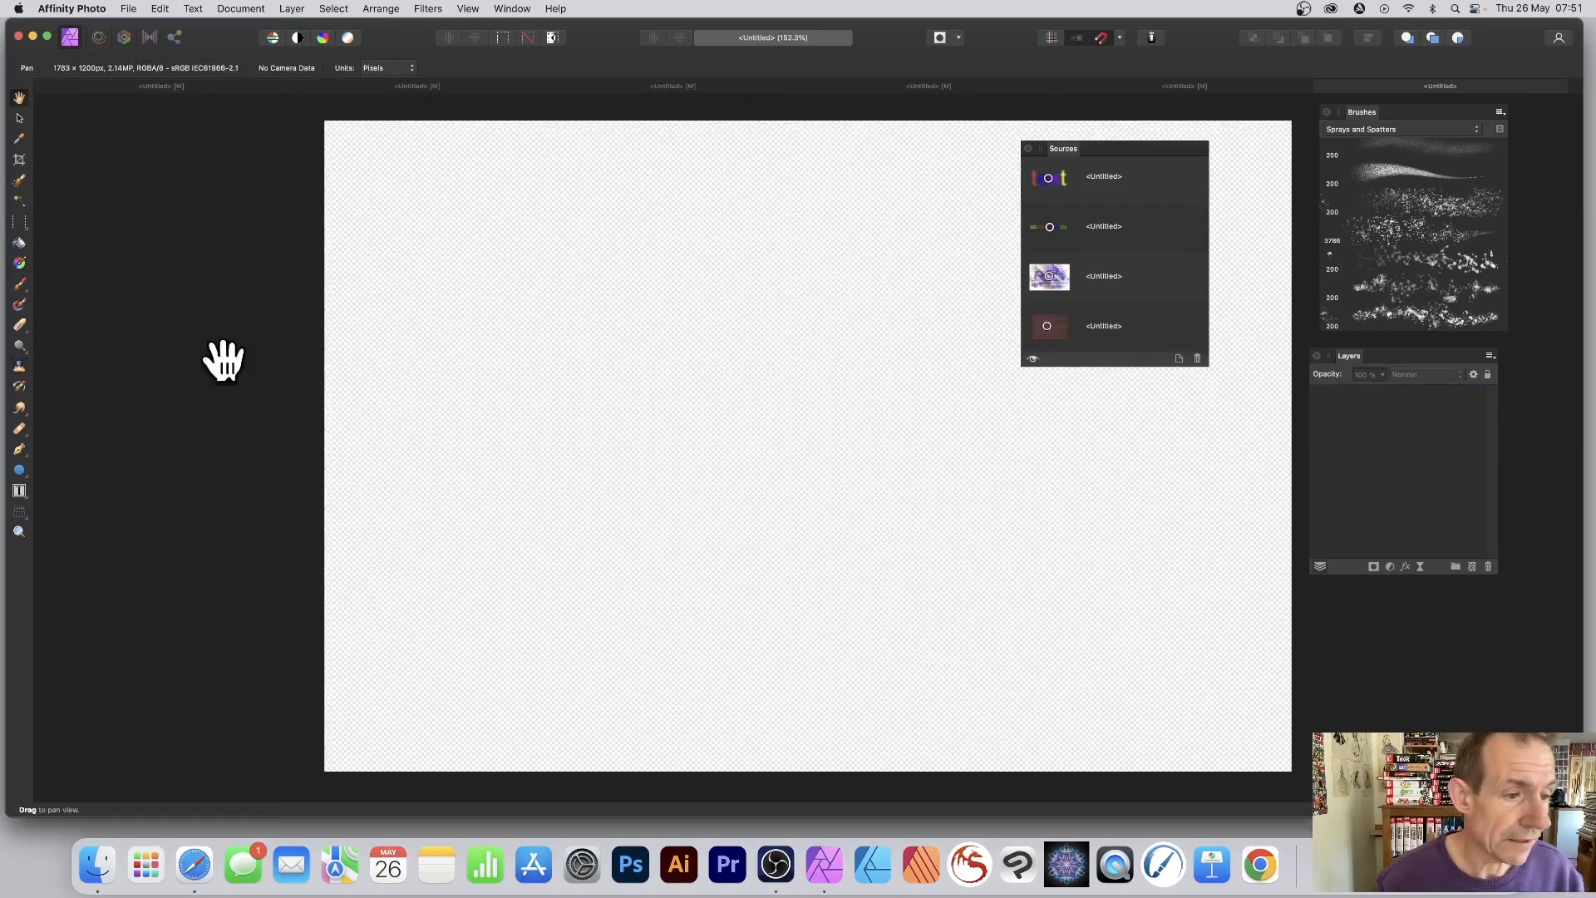
pyautogui.click(19, 492)
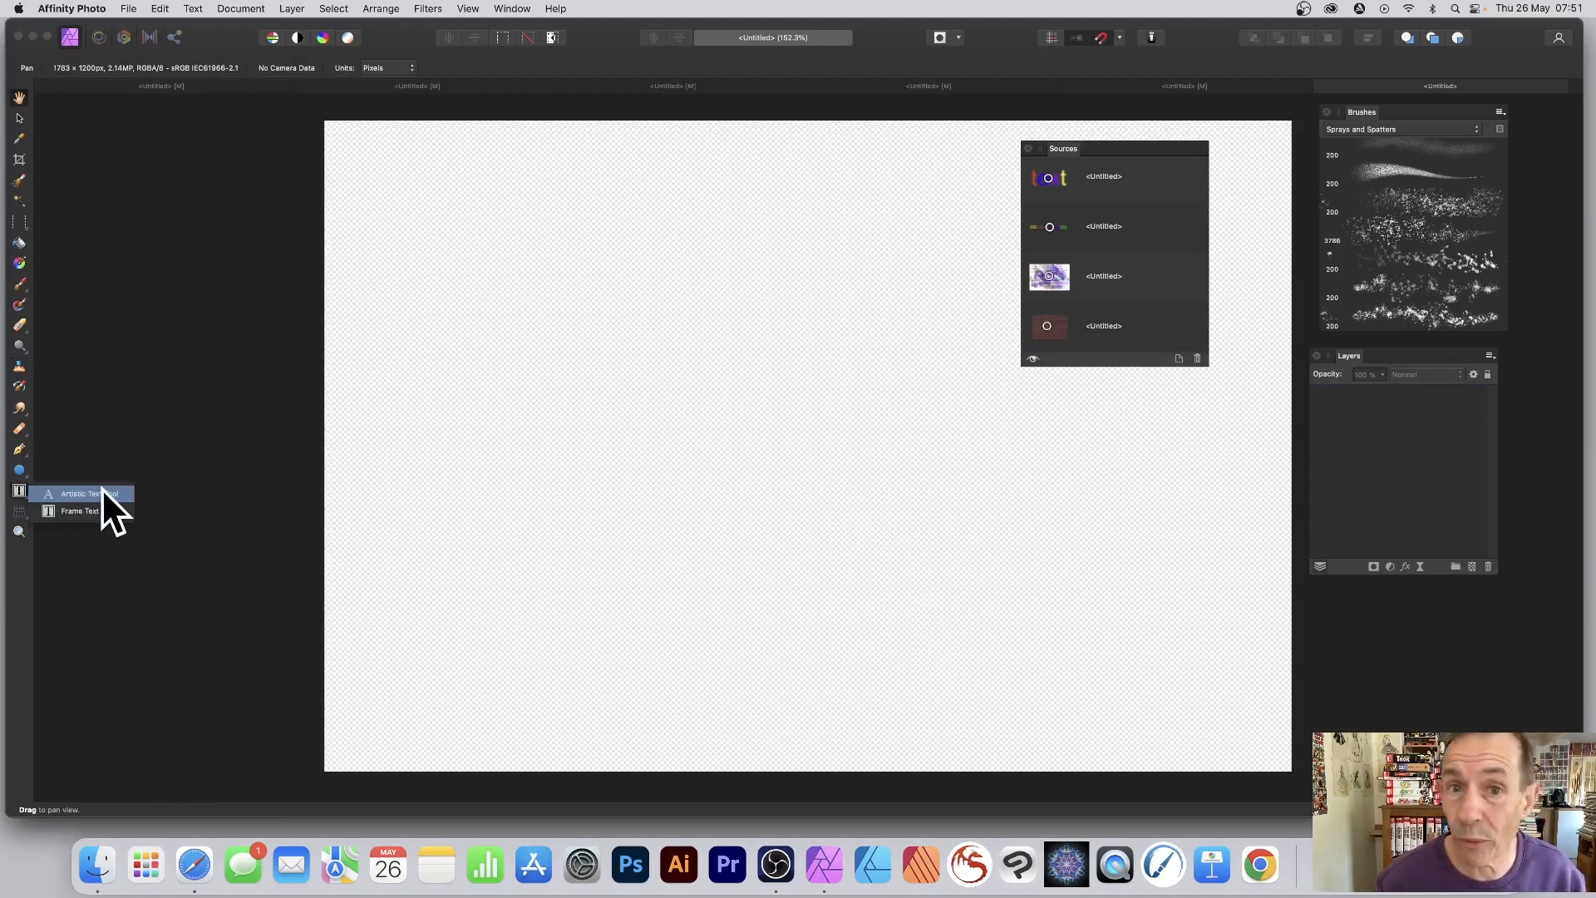
pyautogui.click(101, 489)
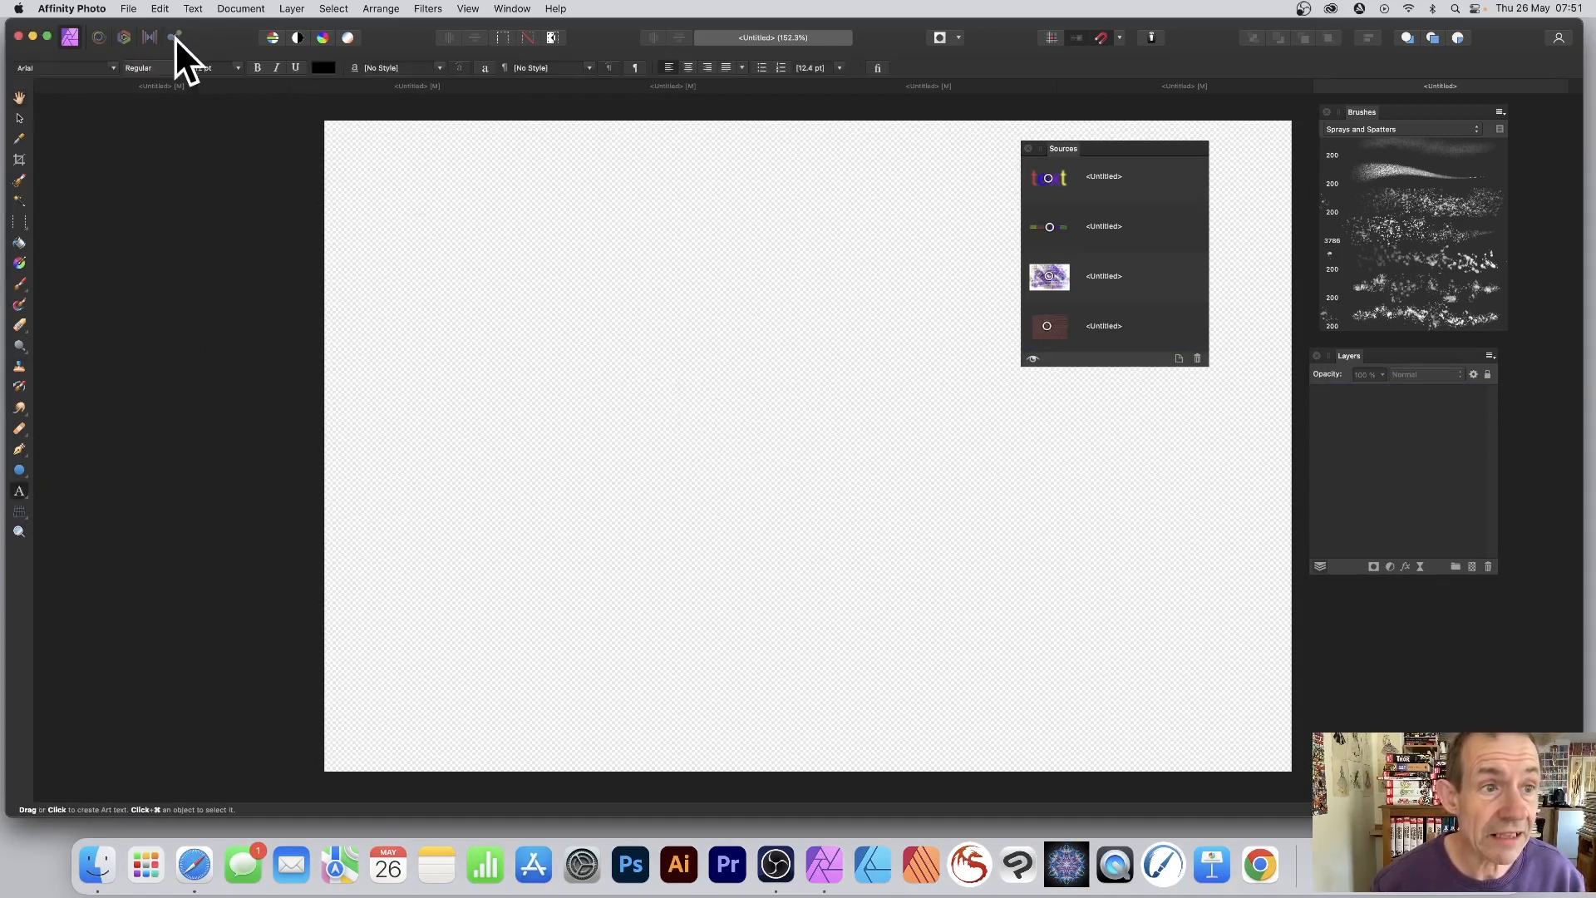
pyautogui.click(97, 71)
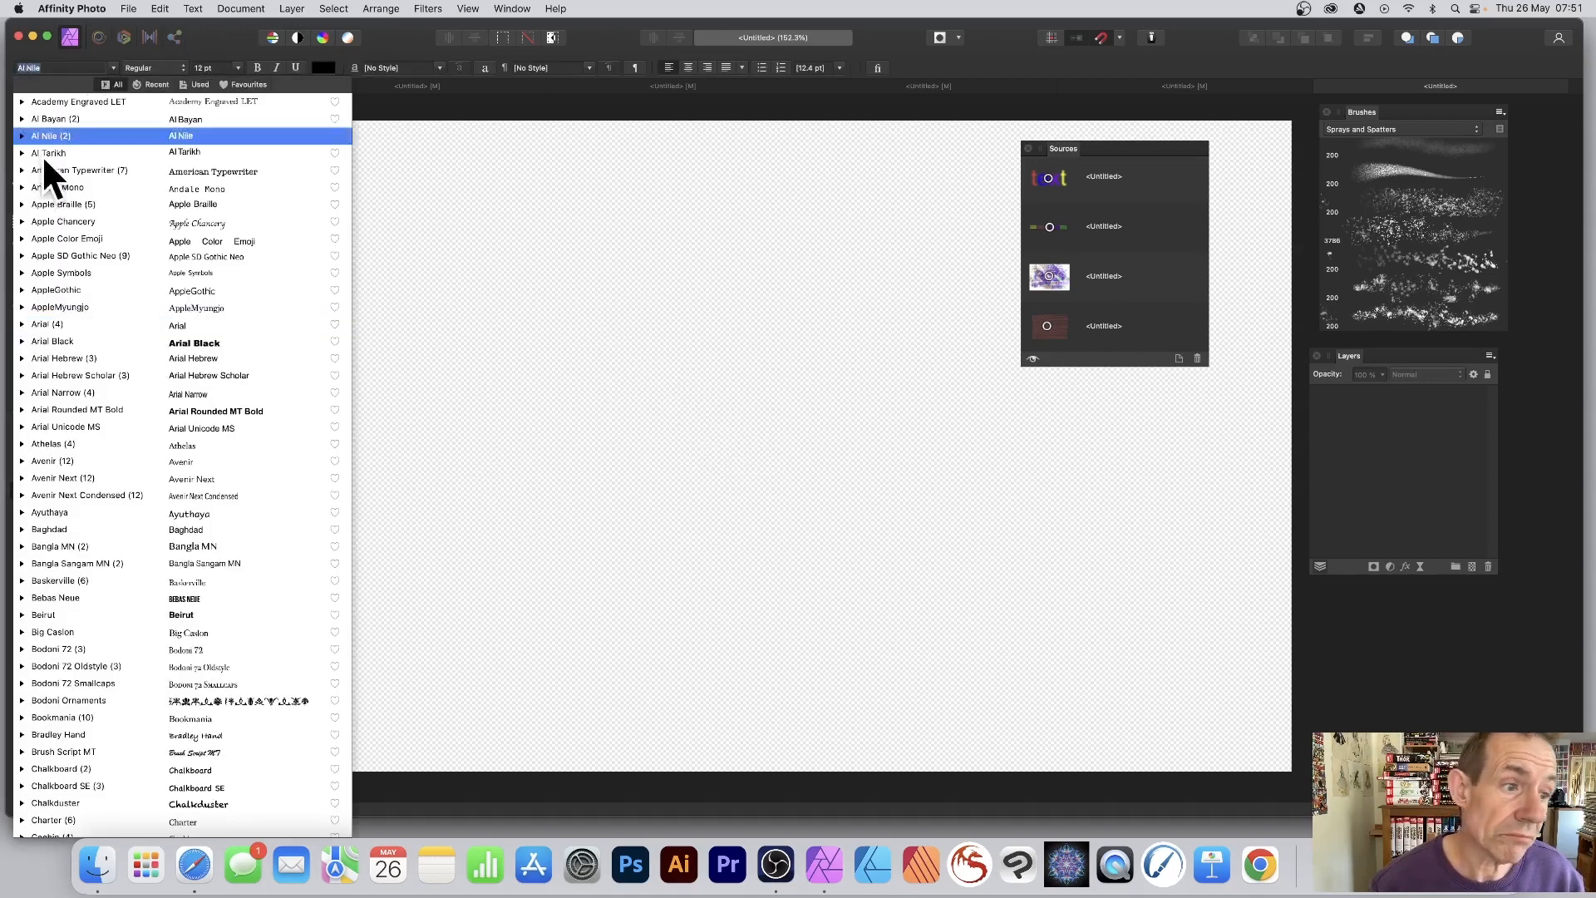
pyautogui.click(48, 337)
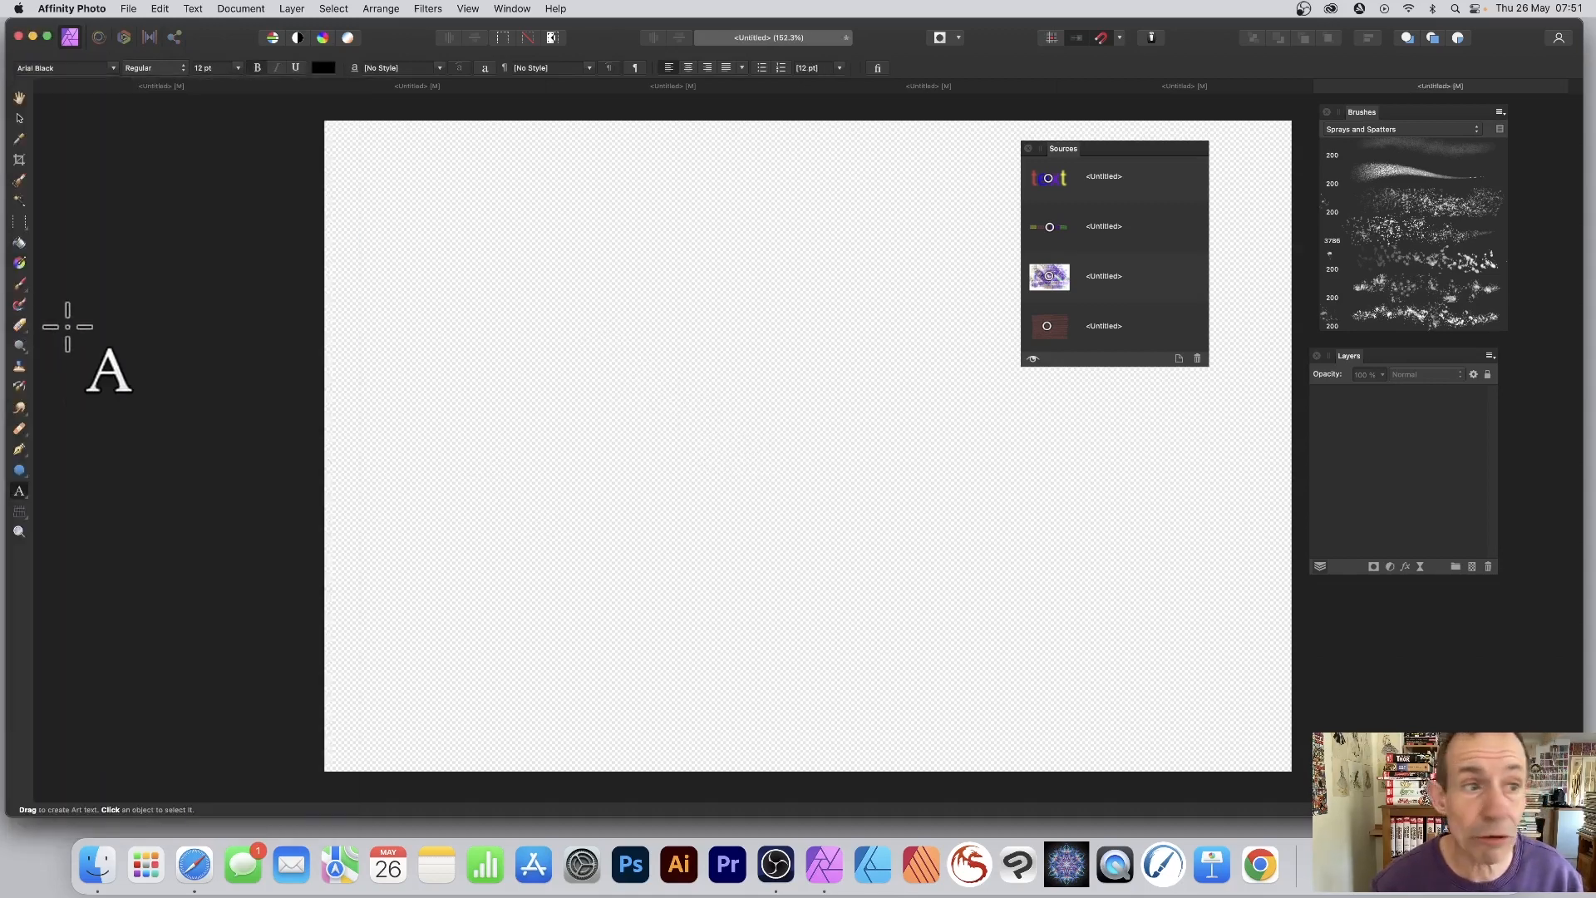
pyautogui.click(237, 68)
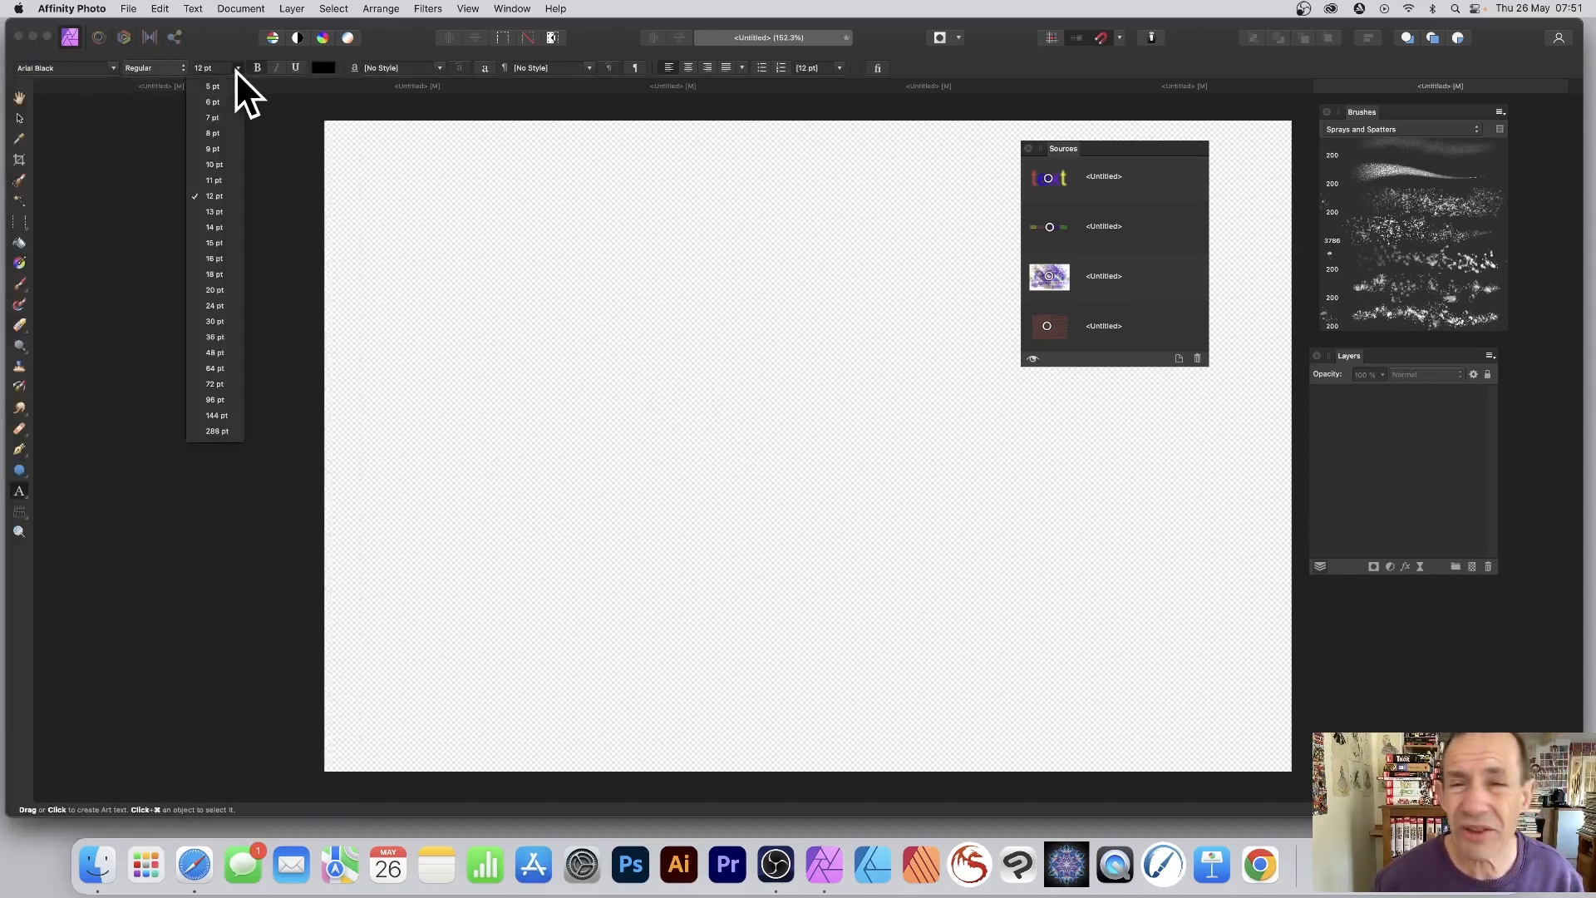
pyautogui.click(218, 431)
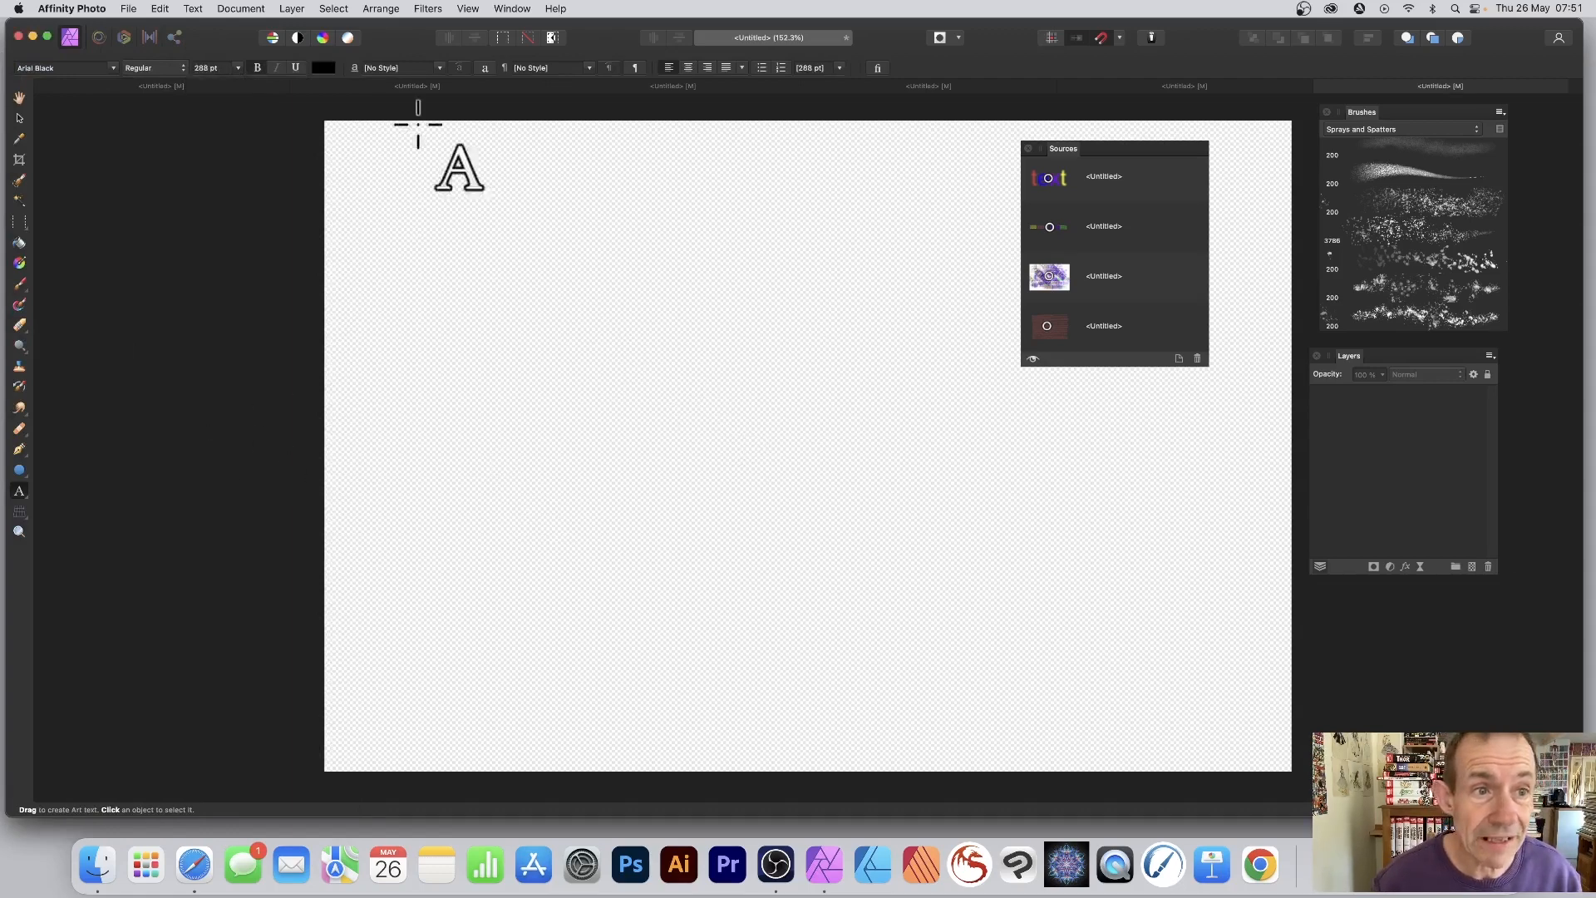
# Step: Set the text colour to bright red and add the artistic text "text brush" on the upper part of the page
pyautogui.click(323, 68)
pyautogui.click(456, 177)
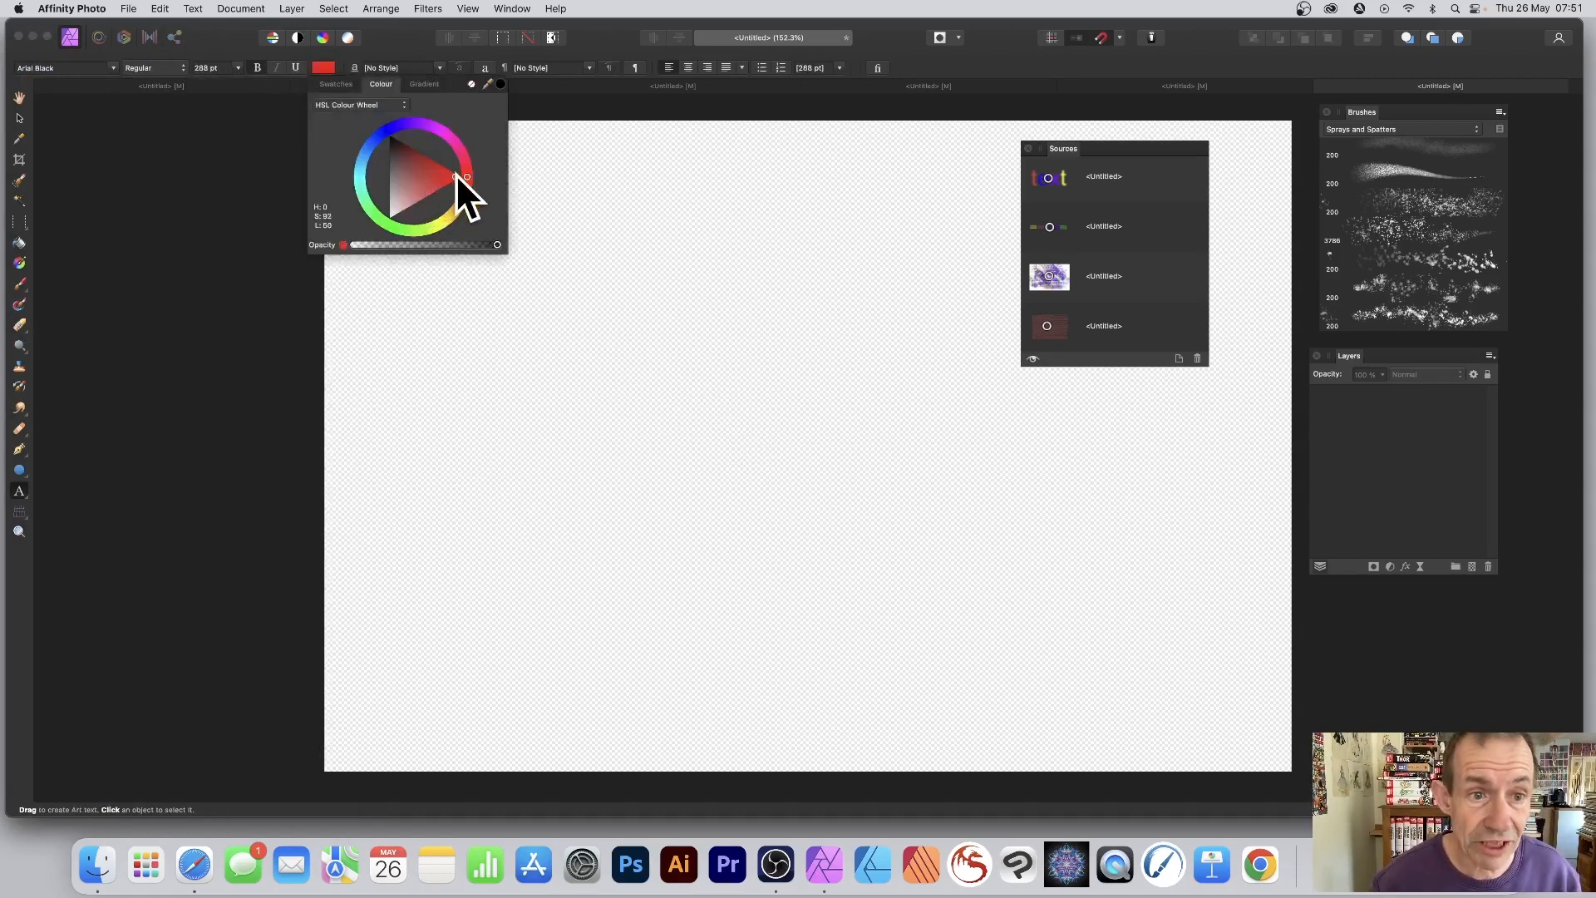
pyautogui.click(424, 398)
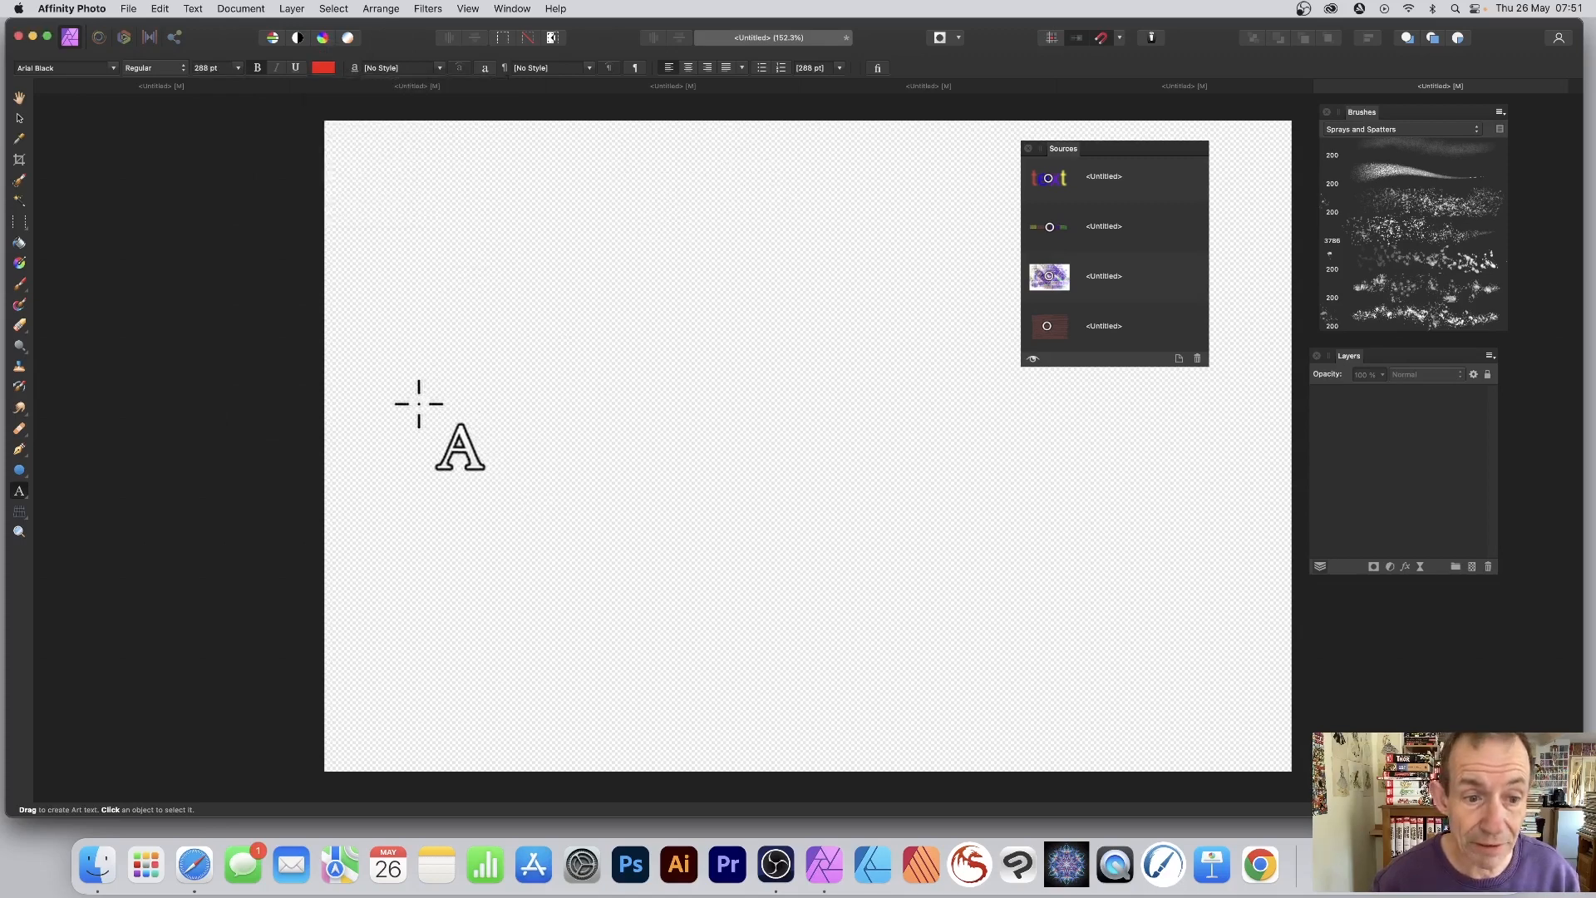
pyautogui.click(417, 403)
pyautogui.write('text brush')
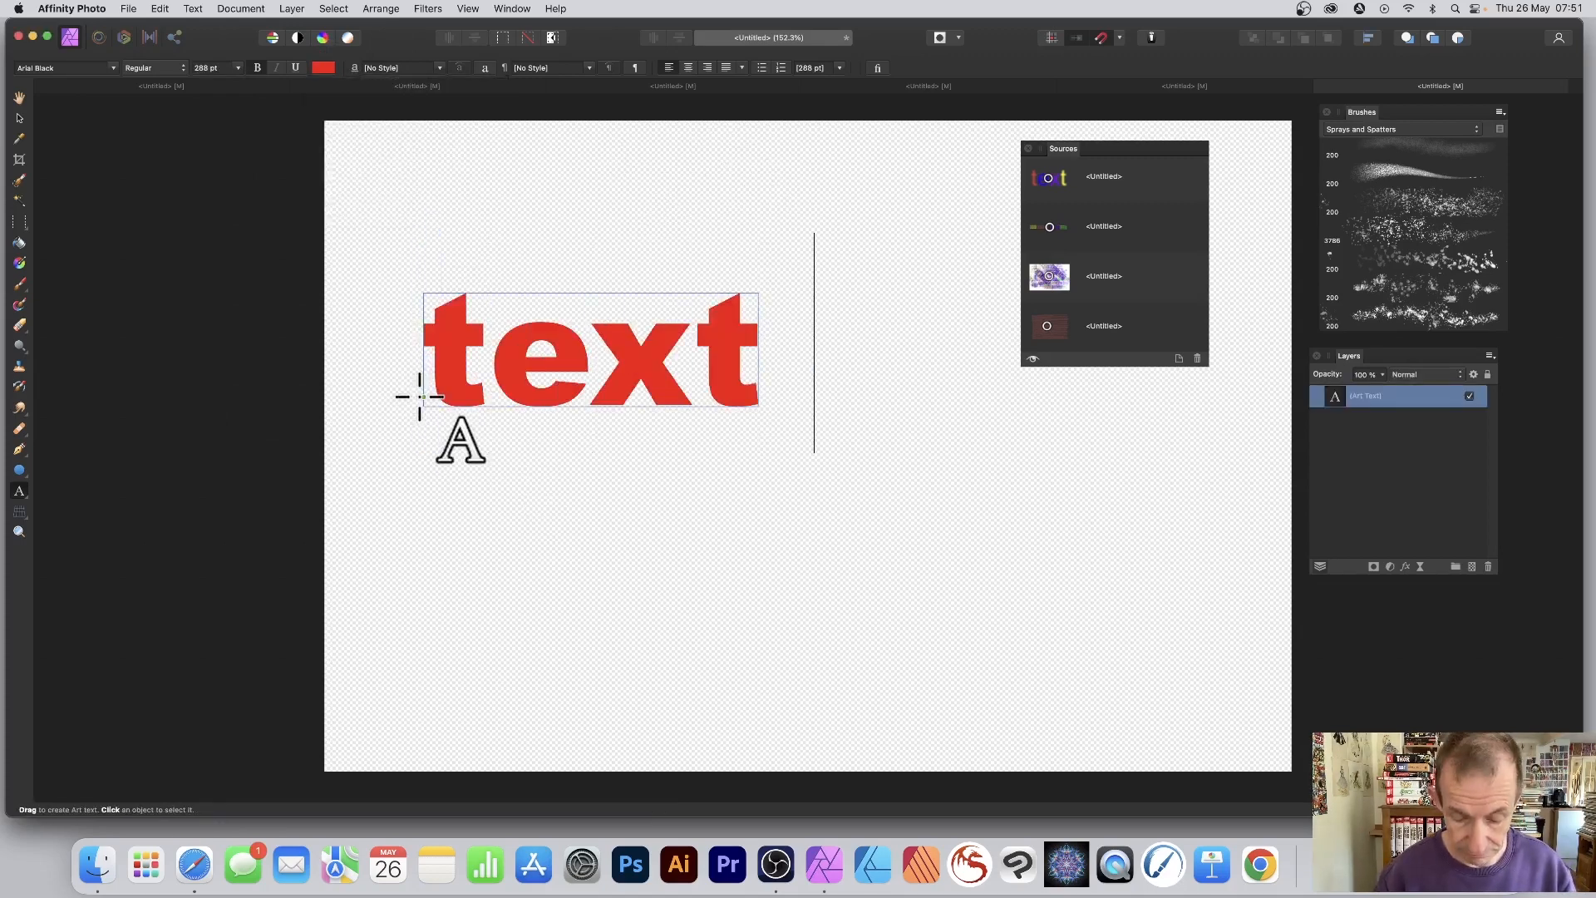
pyautogui.press('Escape')
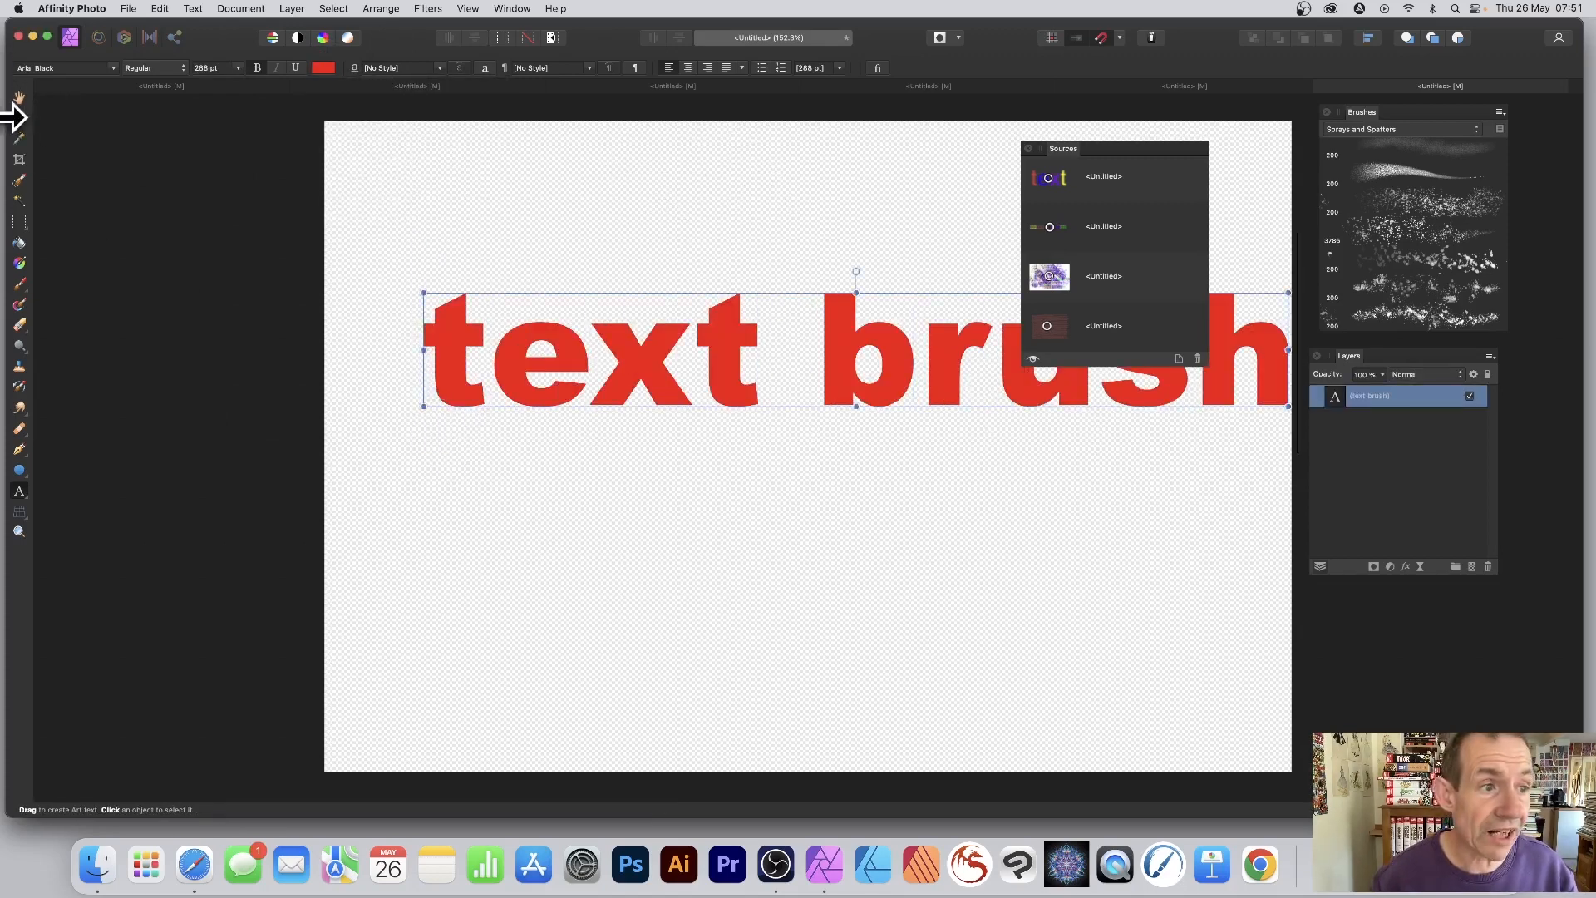
# Step: Reposition the "text brush" text so it fits within the page width, and bring the Layers panel over the page
pyautogui.click(19, 118)
pyautogui.moveTo(719, 342); pyautogui.dragTo(666, 355)
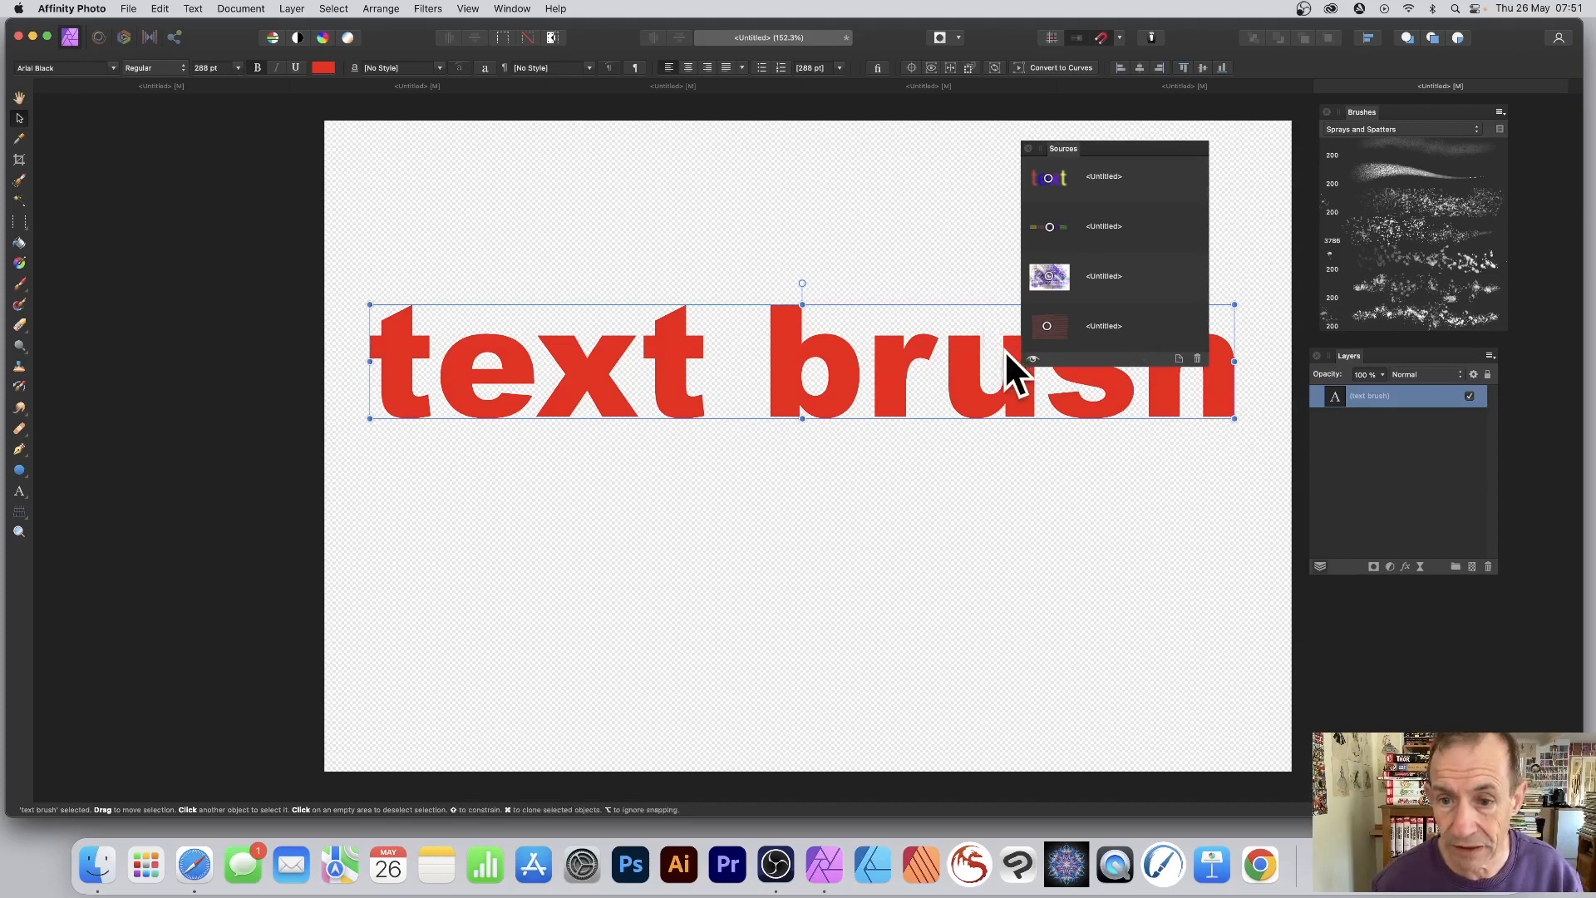
pyautogui.moveTo(1006, 351); pyautogui.dragTo(1012, 356)
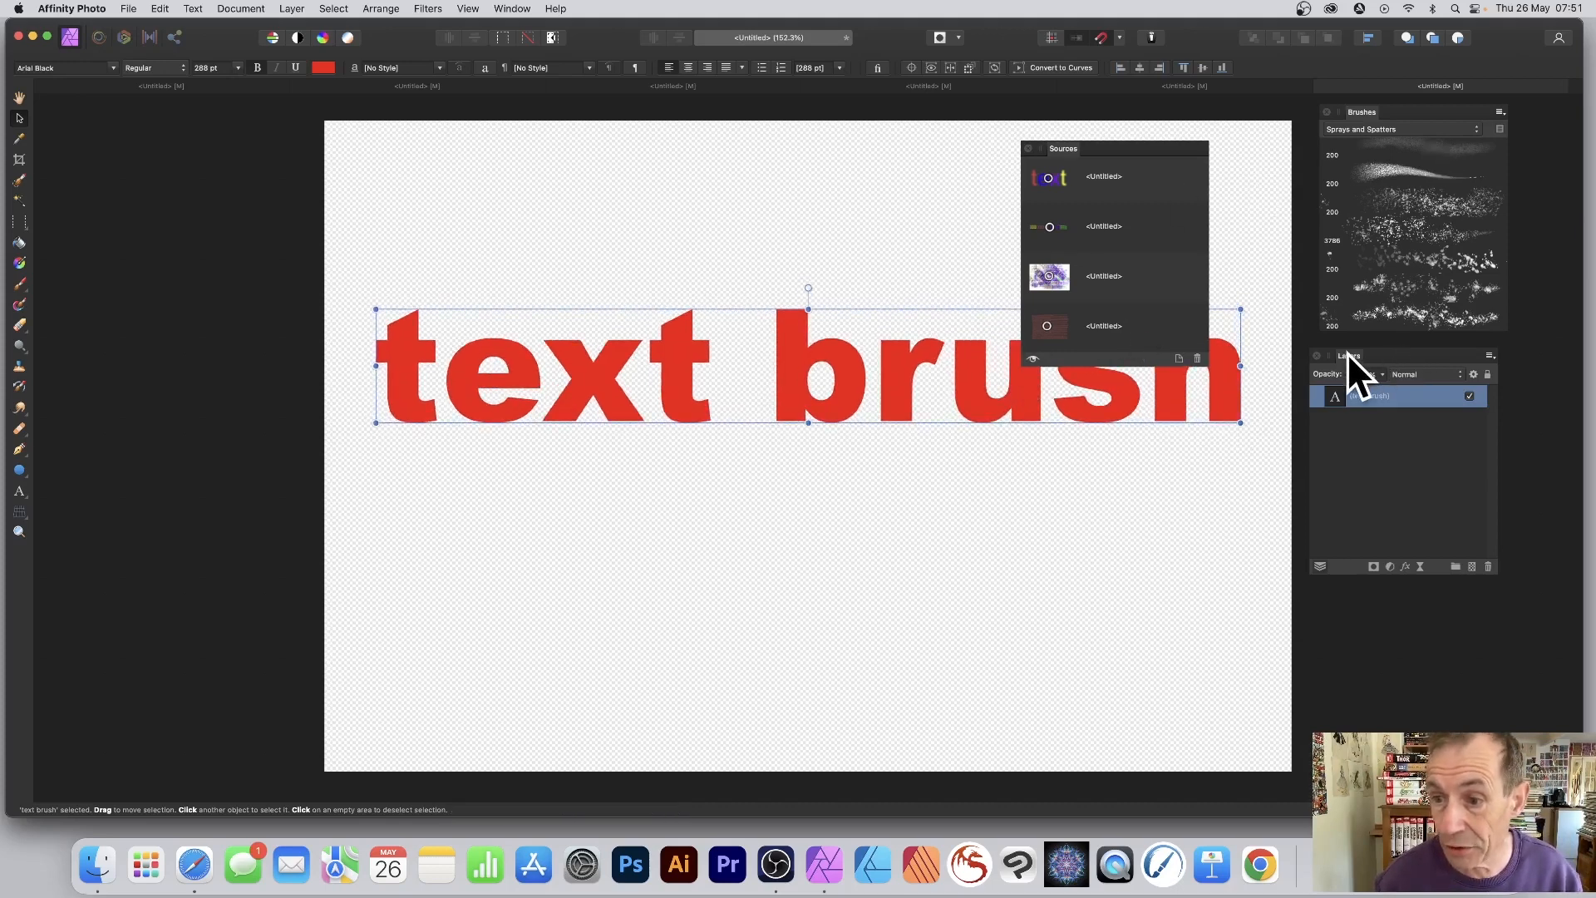
pyautogui.moveTo(1347, 352); pyautogui.dragTo(757, 170)
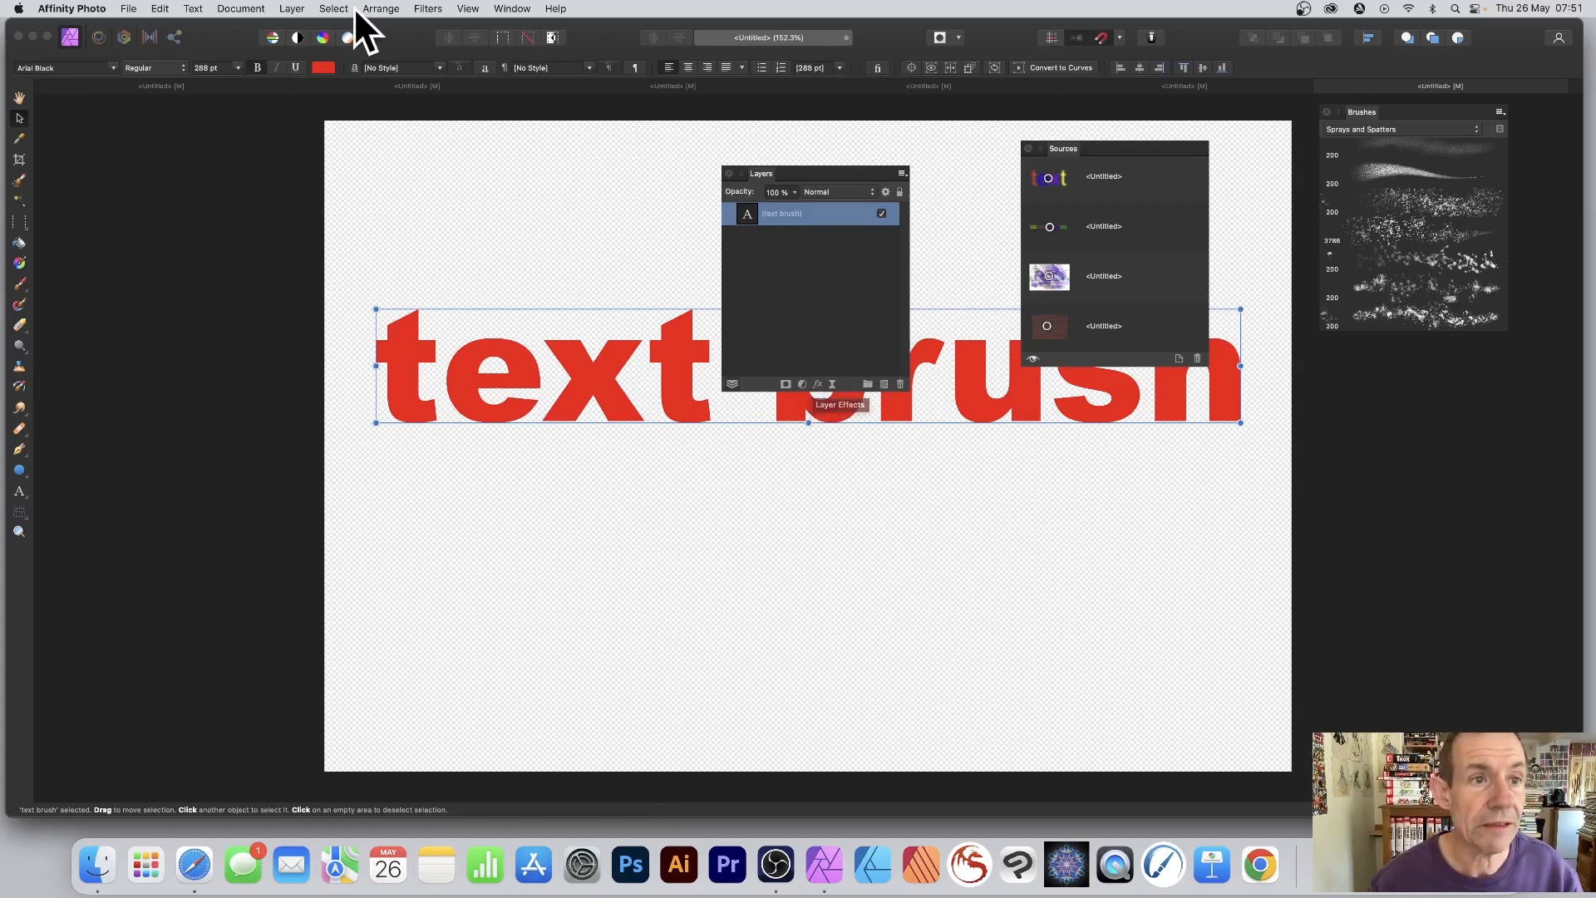
# Step: Rasterise the "text brush" layer and add the document as a new clone source in Sources
pyautogui.click(295, 8)
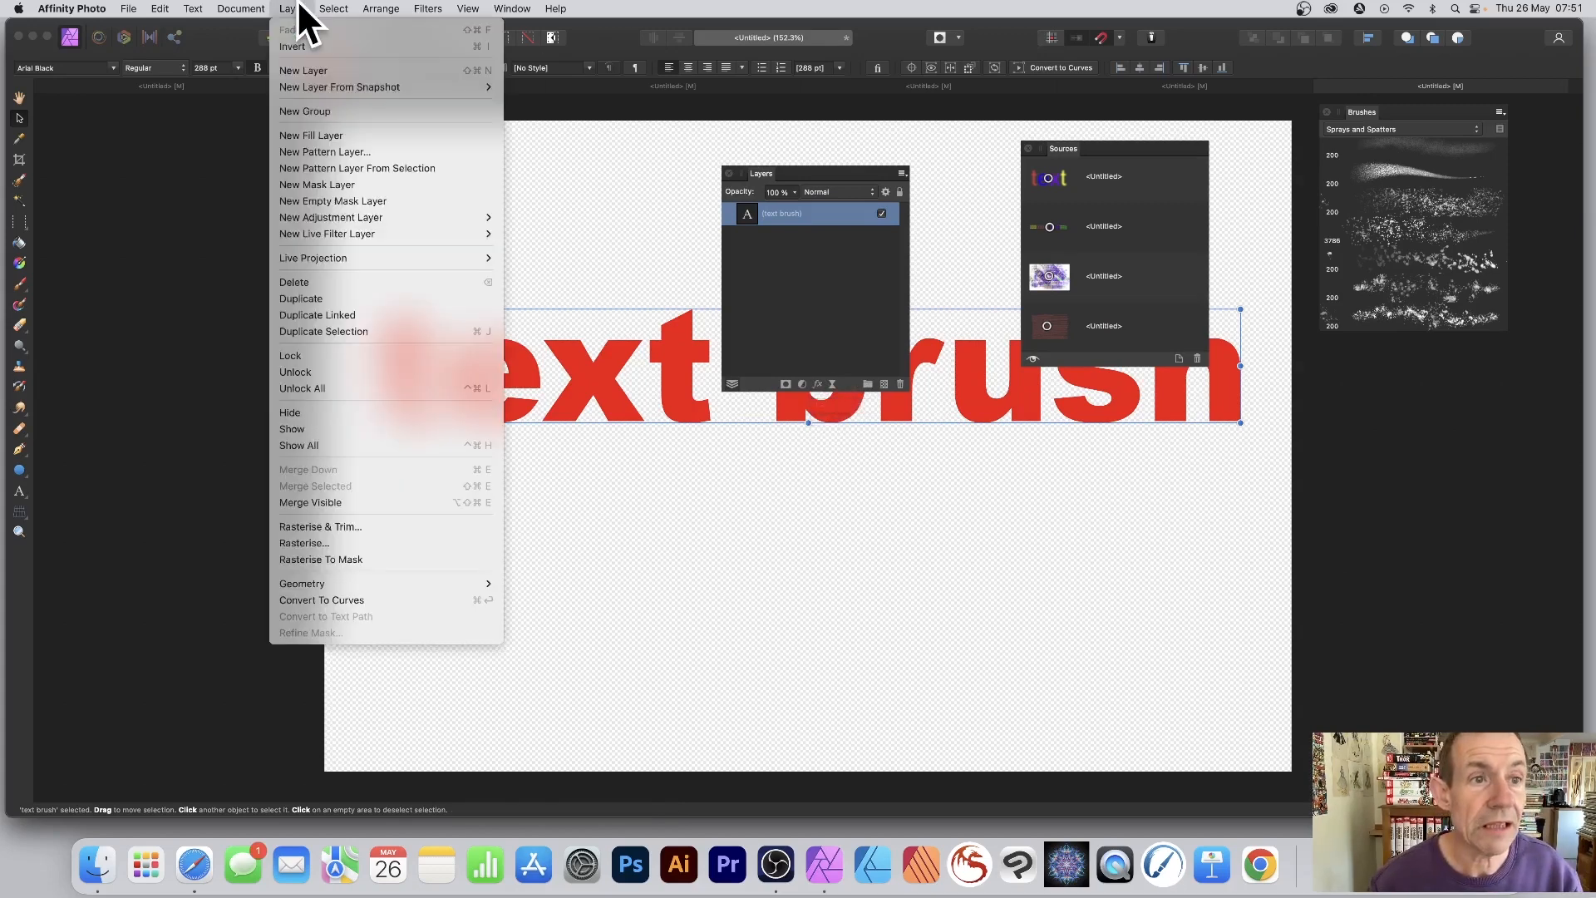
pyautogui.click(322, 545)
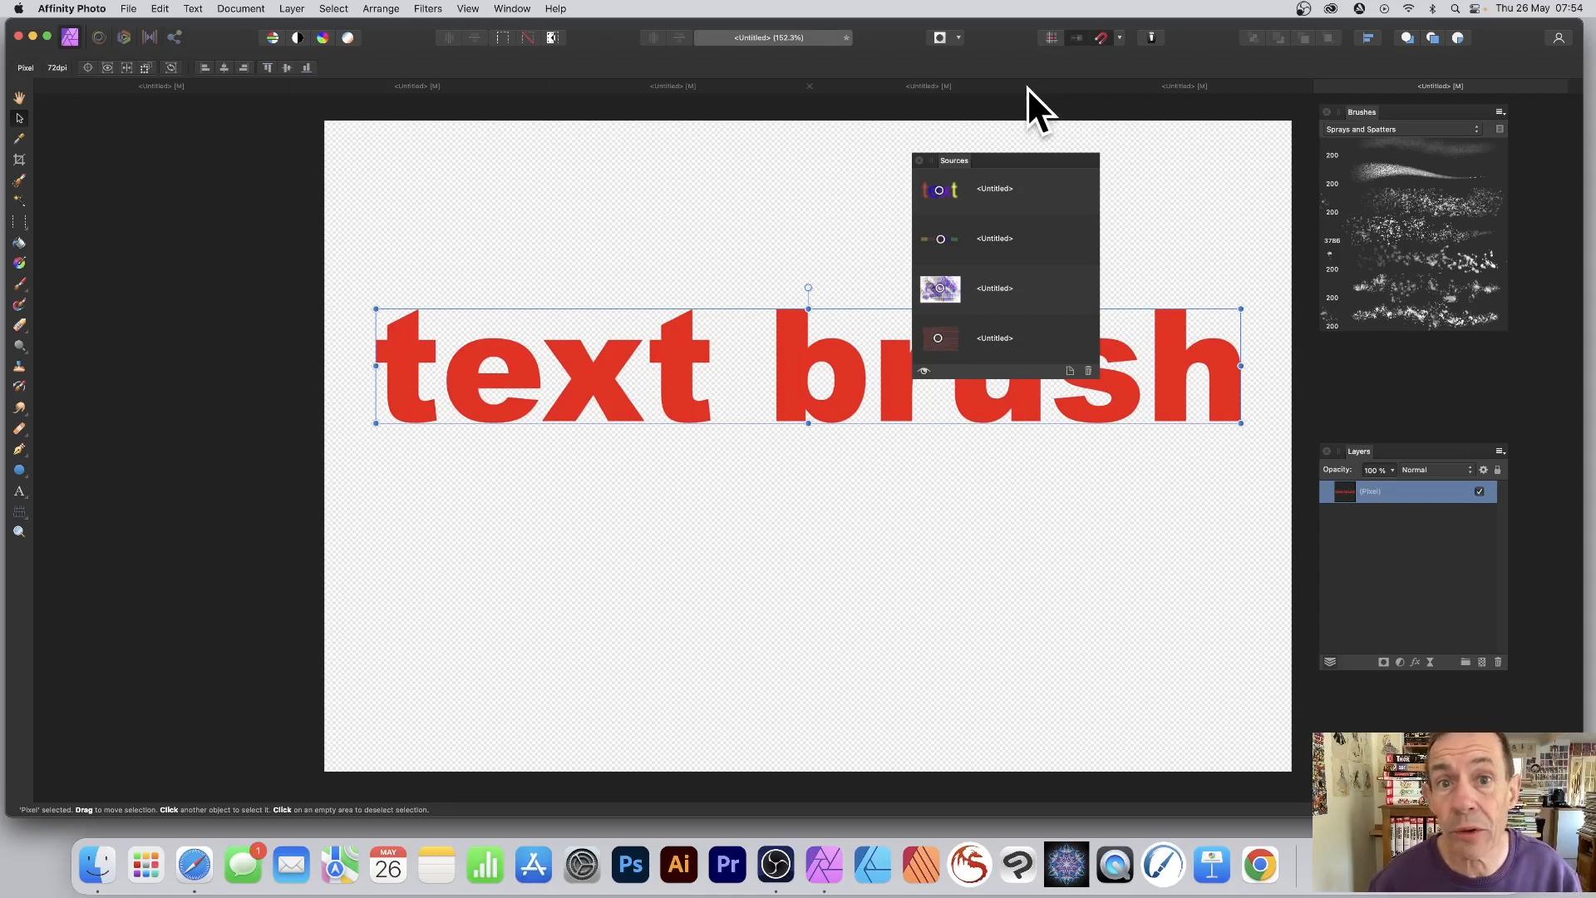
pyautogui.click(1069, 370)
pyautogui.scroll(-2, 1034, 312)
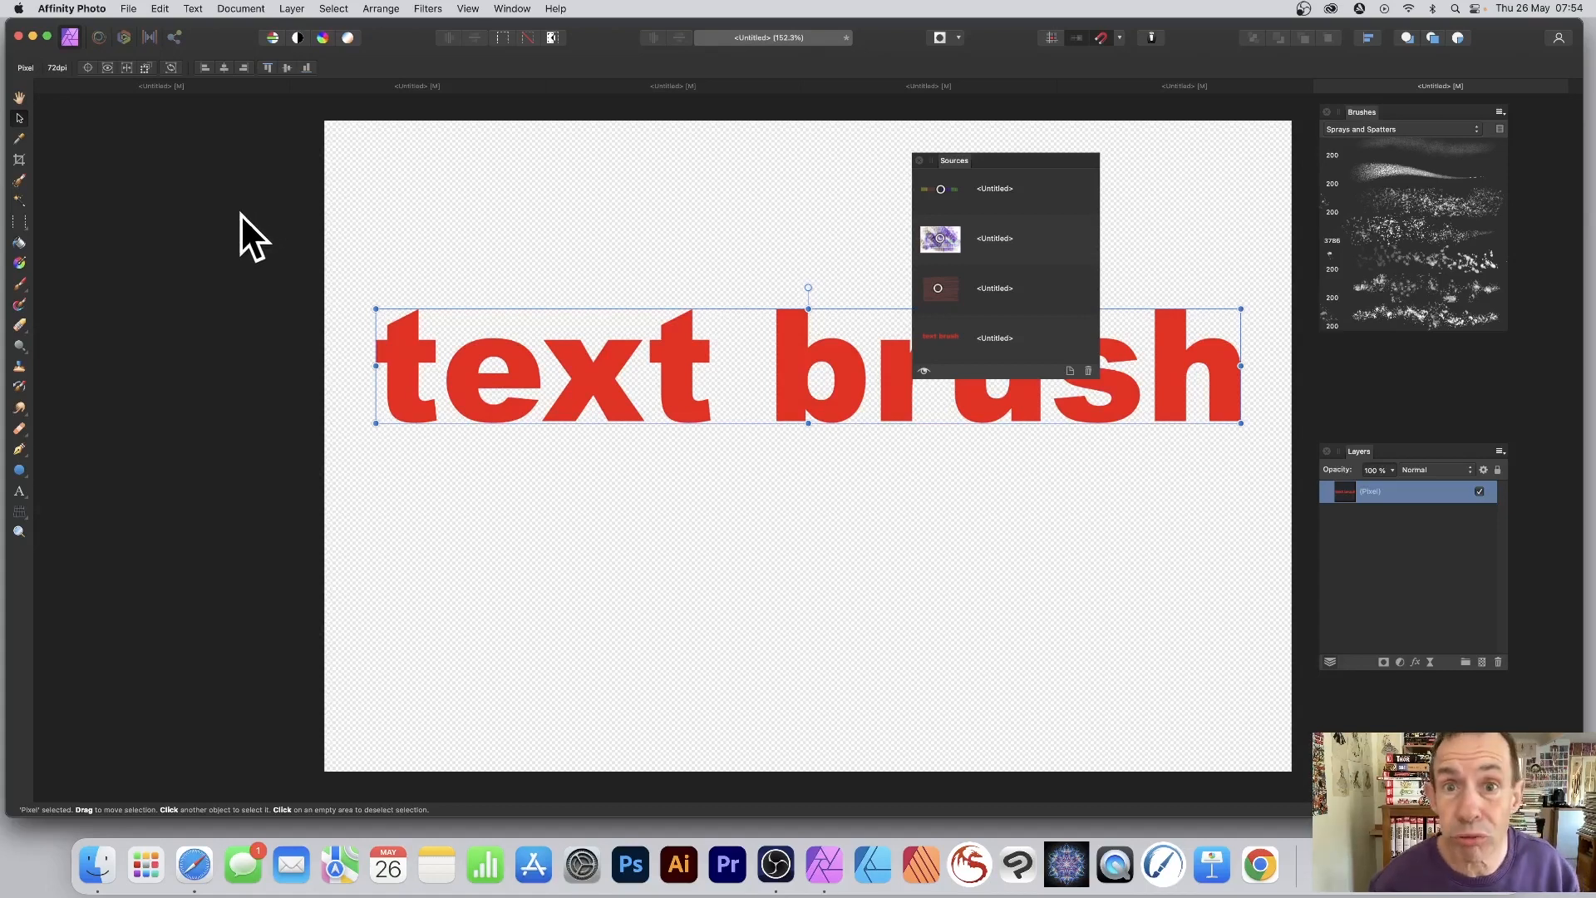
# Step: Crop the canvas closely around the red text to about 1689 × 303 px
pyautogui.click(19, 159)
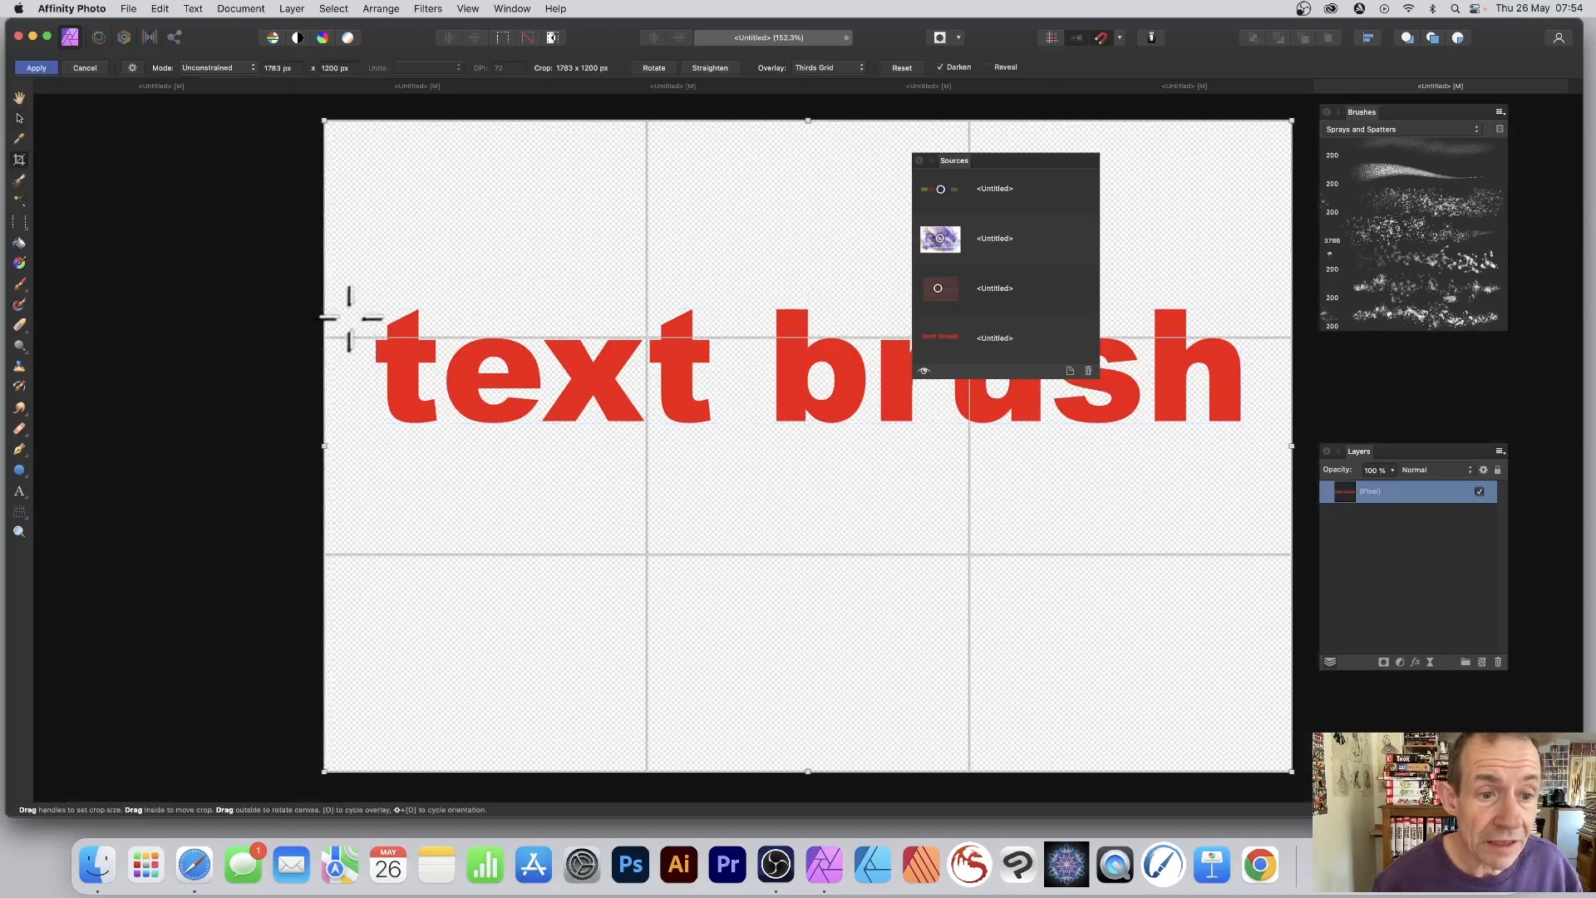
pyautogui.moveTo(344, 289)
pyautogui.mouseDown()
pyautogui.moveTo(1246, 427)
pyautogui.moveTo(1260, 454)
pyautogui.mouseUp()
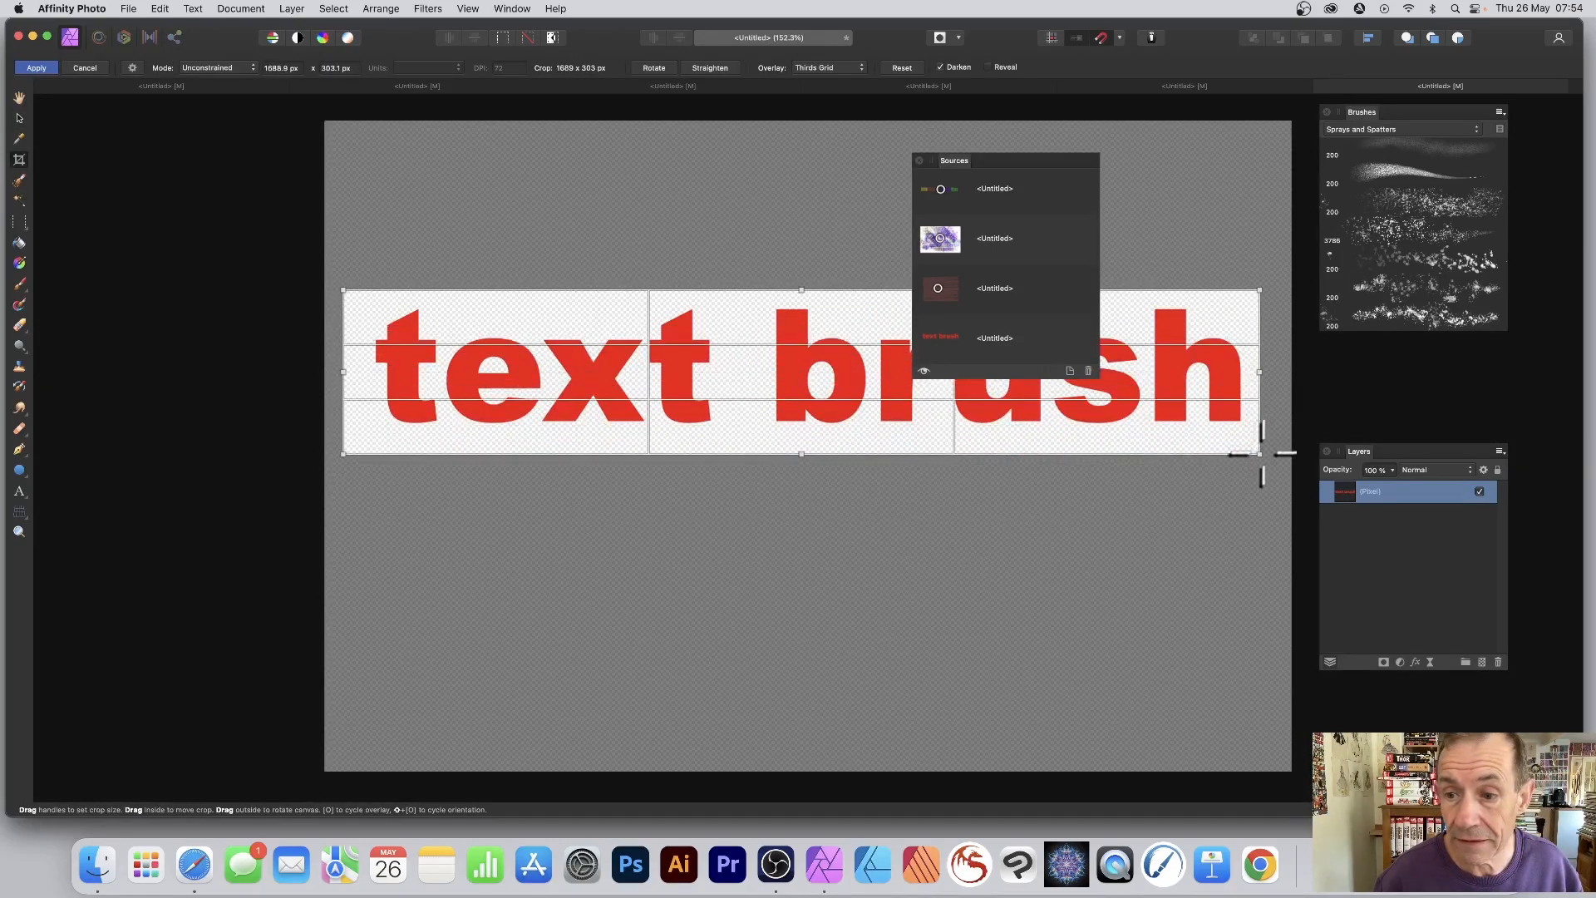
pyautogui.press('Return')
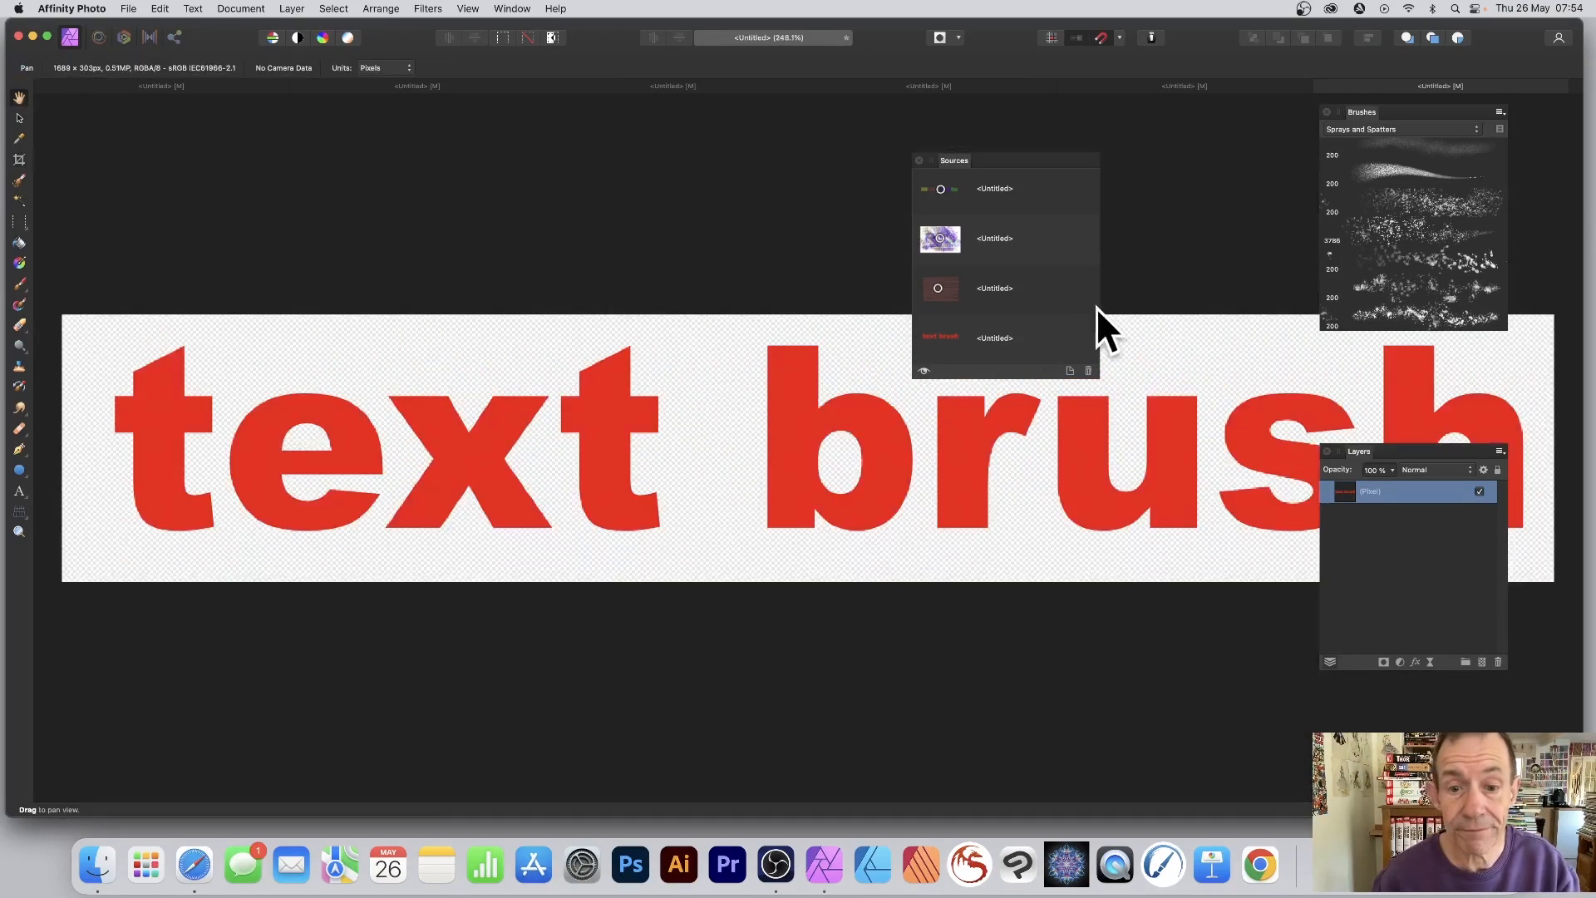
# Step: Apply a Box Blur with a radius of 29.4 px to the text layer
pyautogui.click(424, 9)
pyautogui.moveTo(429, 53)
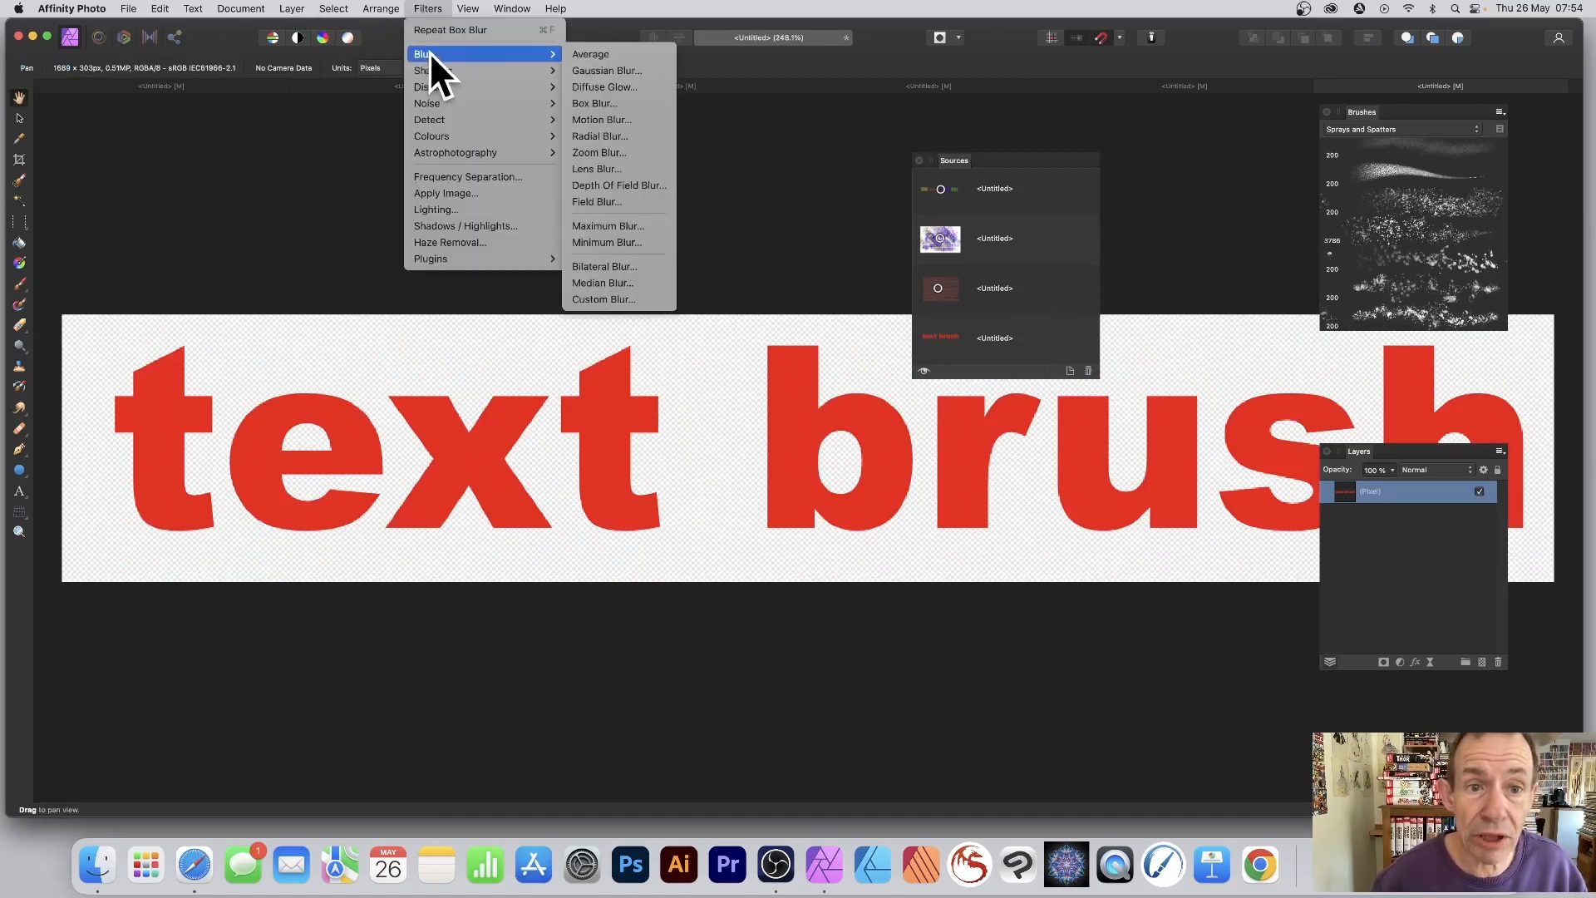
pyautogui.click(593, 99)
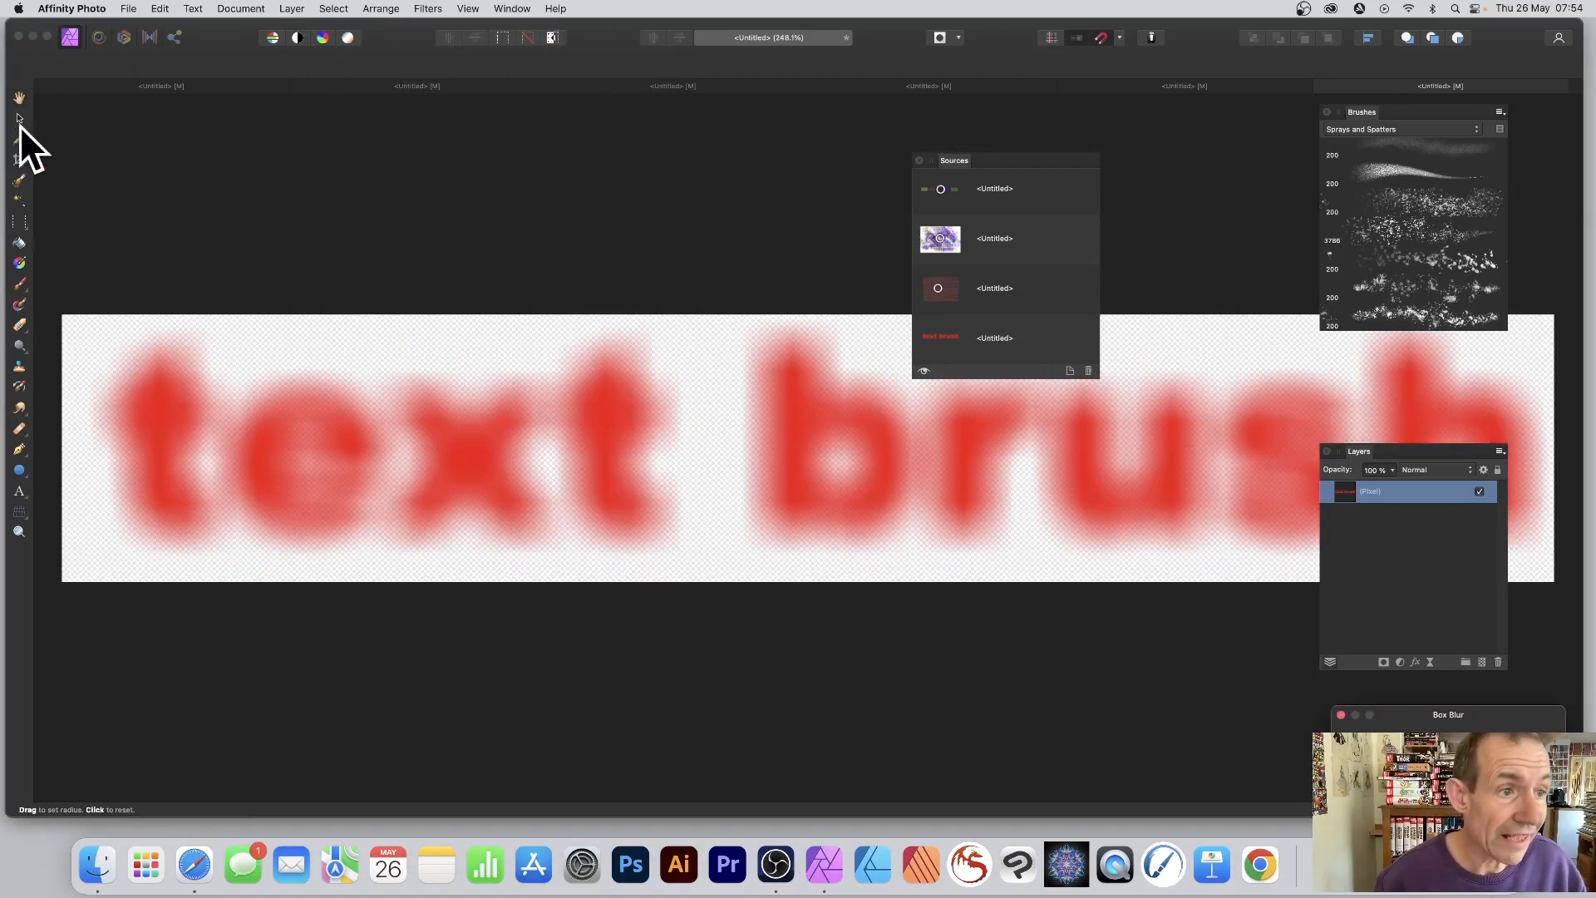
pyautogui.moveTo(1442, 720); pyautogui.dragTo(526, 316)
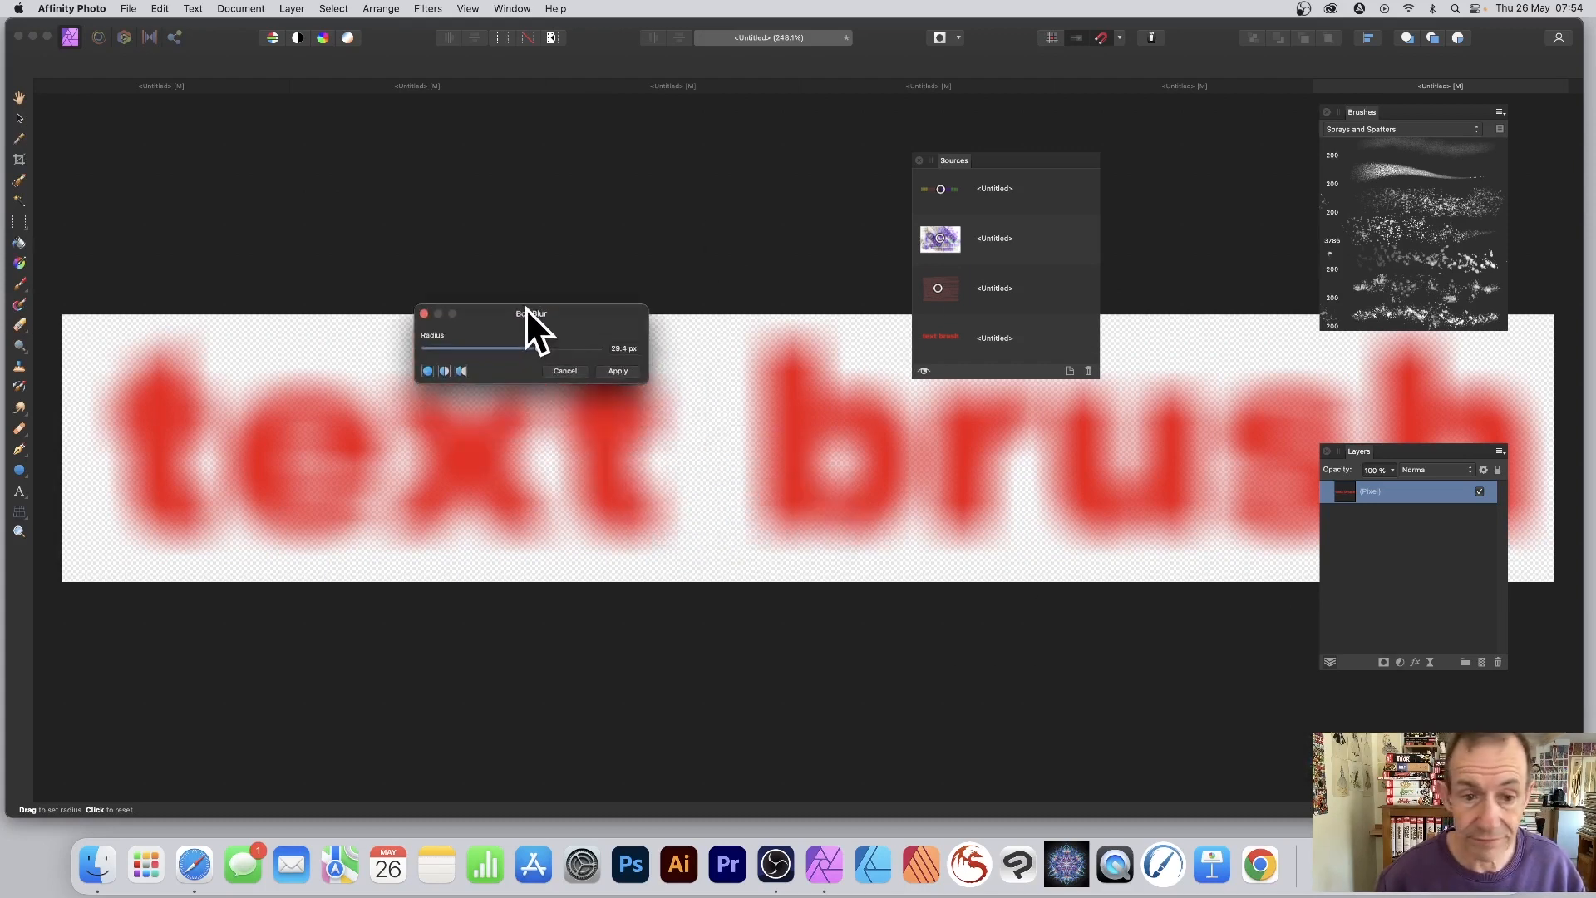
pyautogui.click(616, 370)
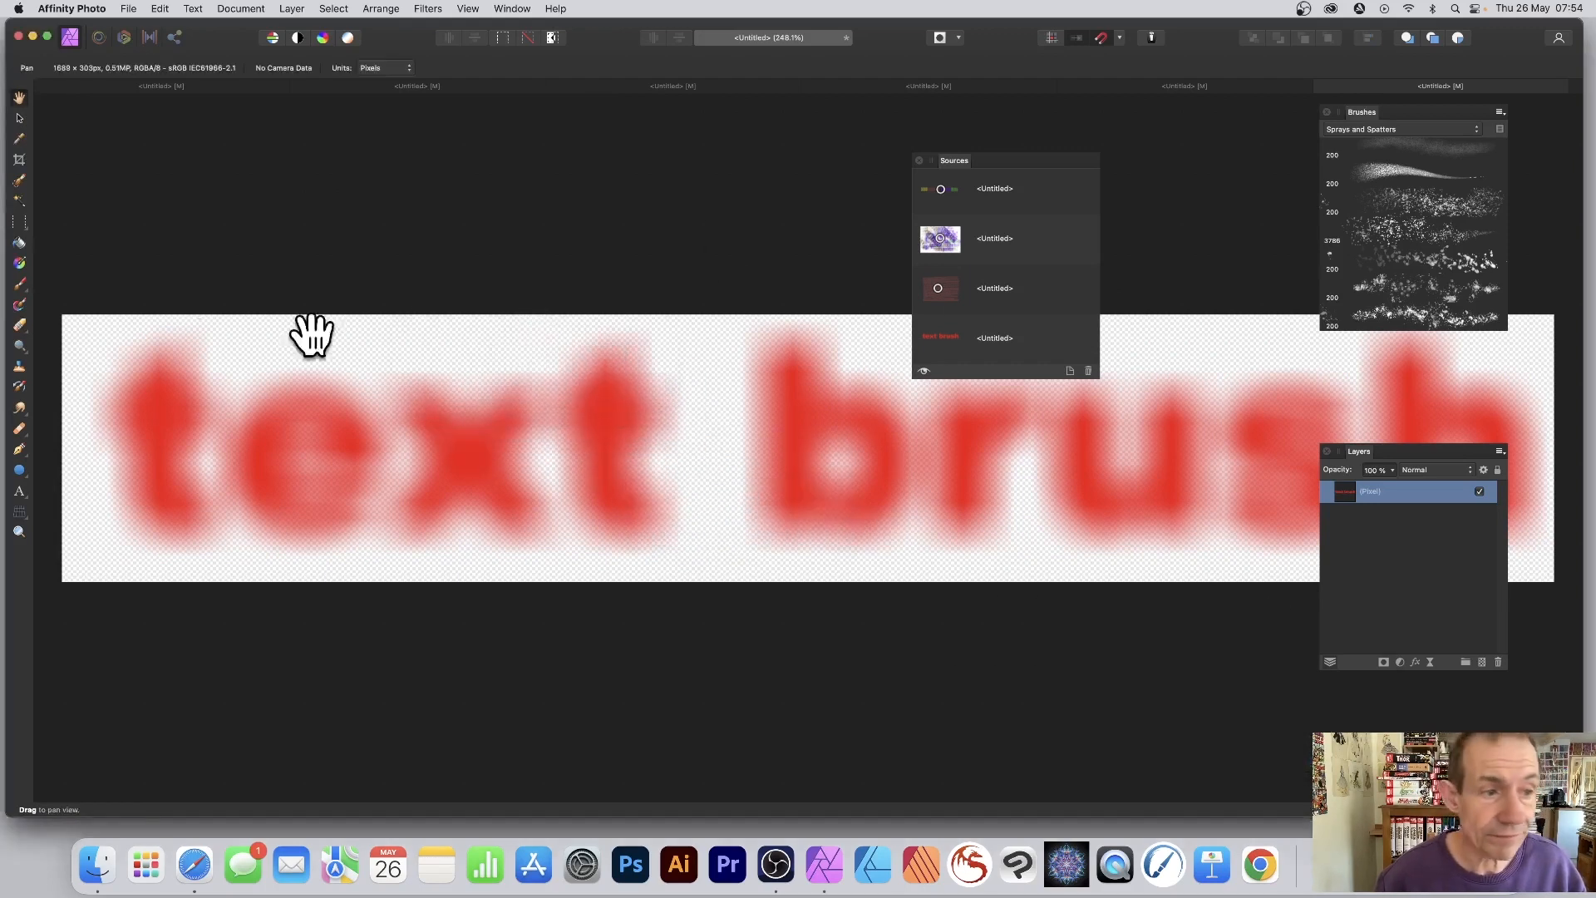
# Step: Scale the blurred text down inside the canvas, roughly centre it, and add this version as another clone source
pyautogui.click(19, 118)
pyautogui.moveTo(88, 319); pyautogui.dragTo(300, 354)
pyautogui.moveTo(656, 435); pyautogui.dragTo(617, 426)
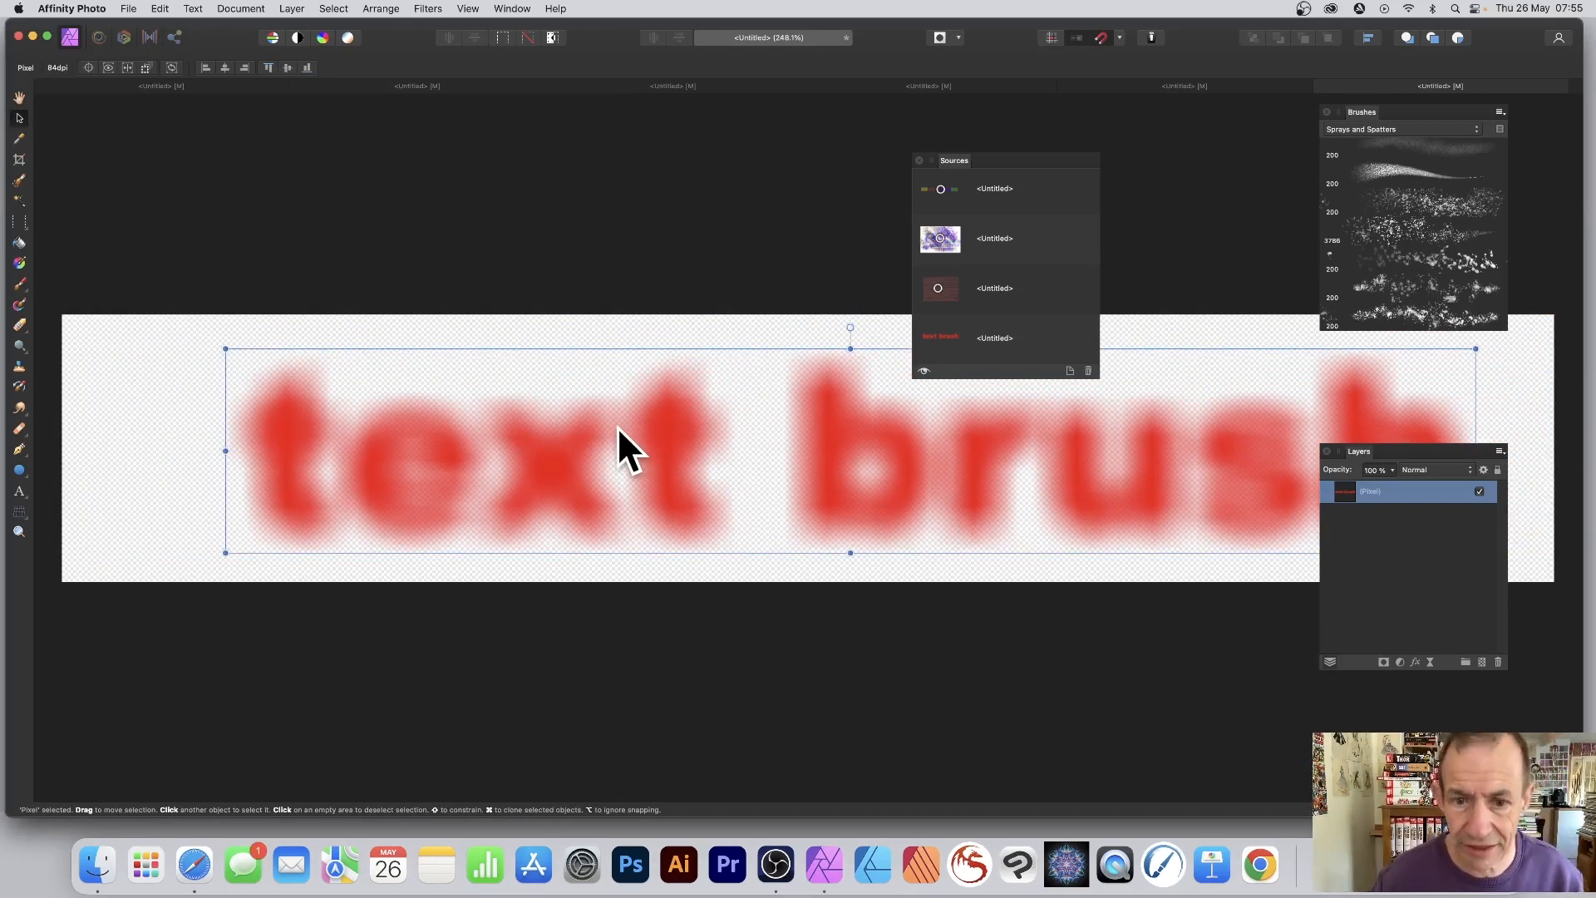
pyautogui.moveTo(841, 419); pyautogui.dragTo(783, 409)
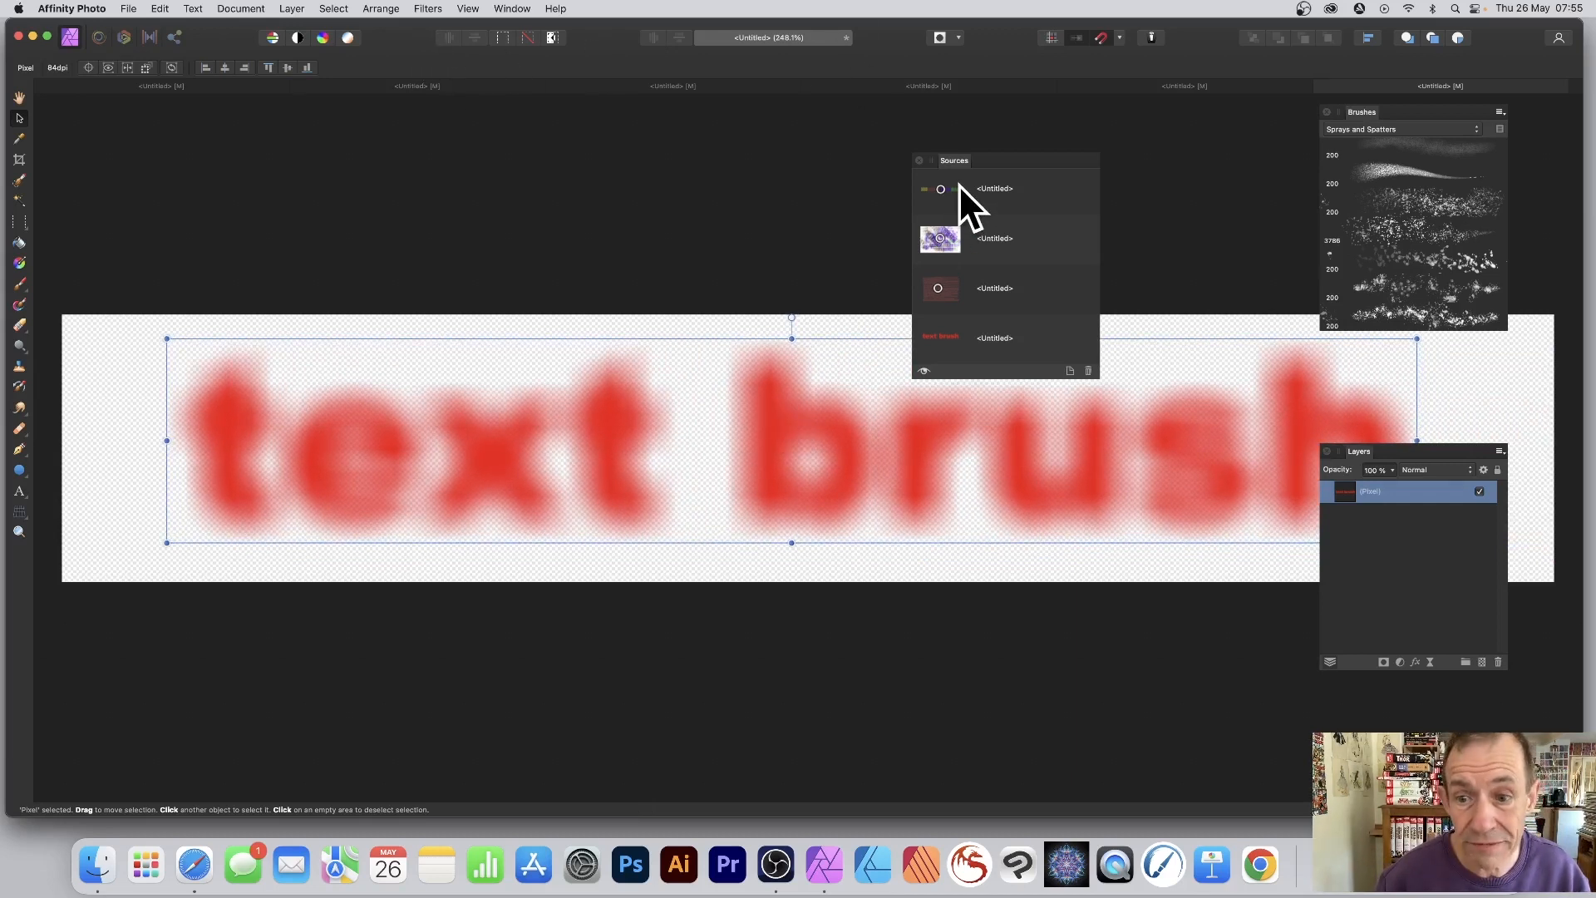
pyautogui.click(1070, 369)
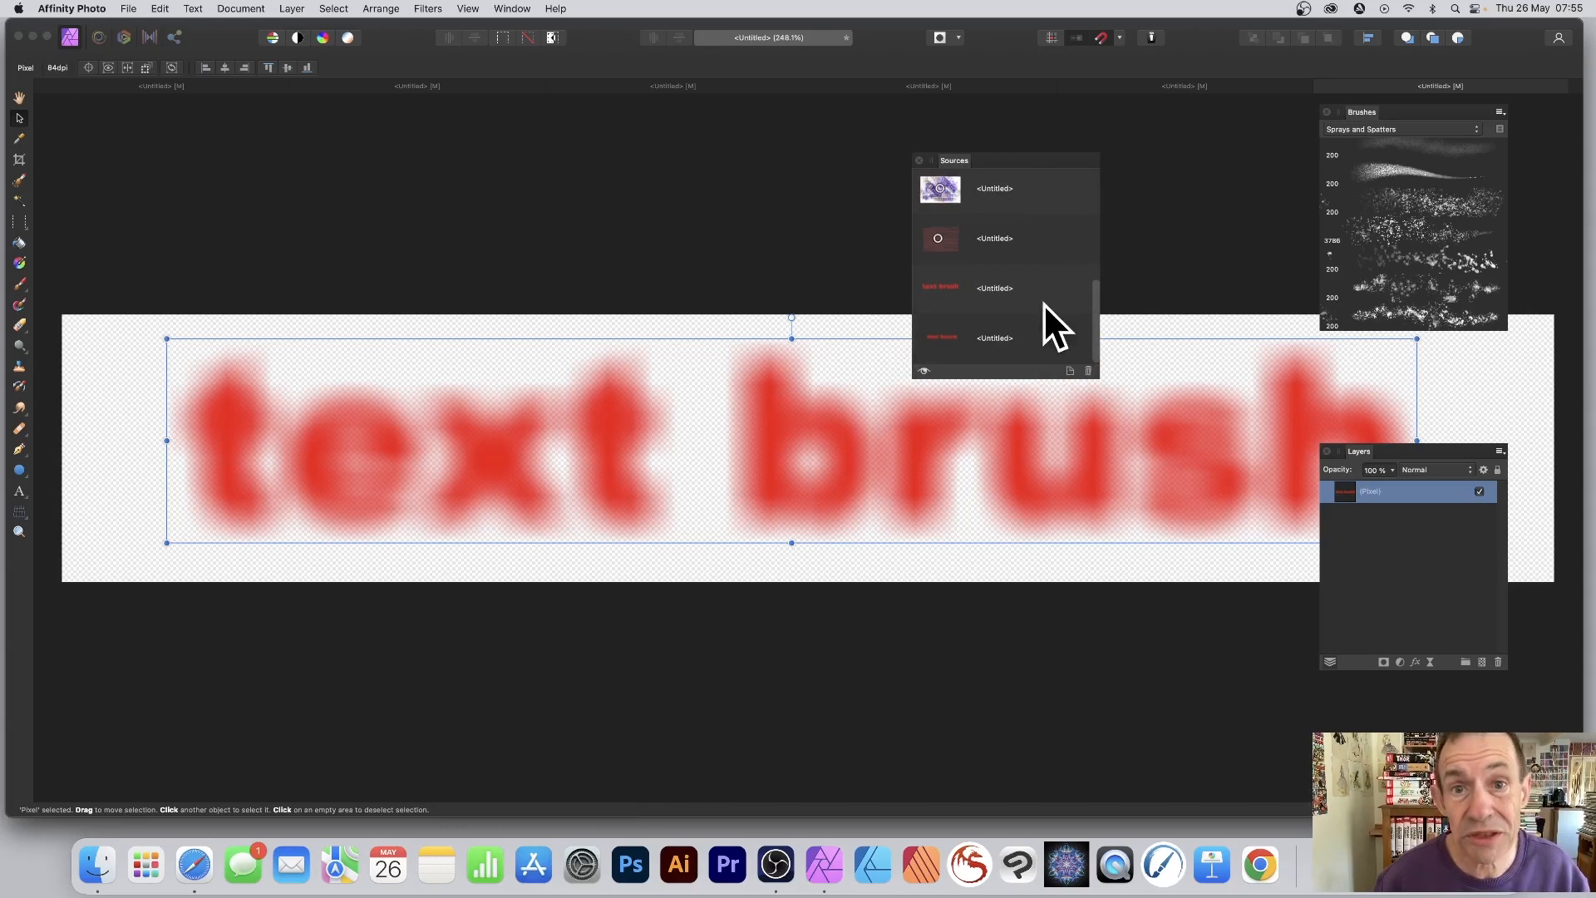
# Step: Look through the other open source documents to examine their warped, collaged and multicoloured text artwork
pyautogui.click(1180, 87)
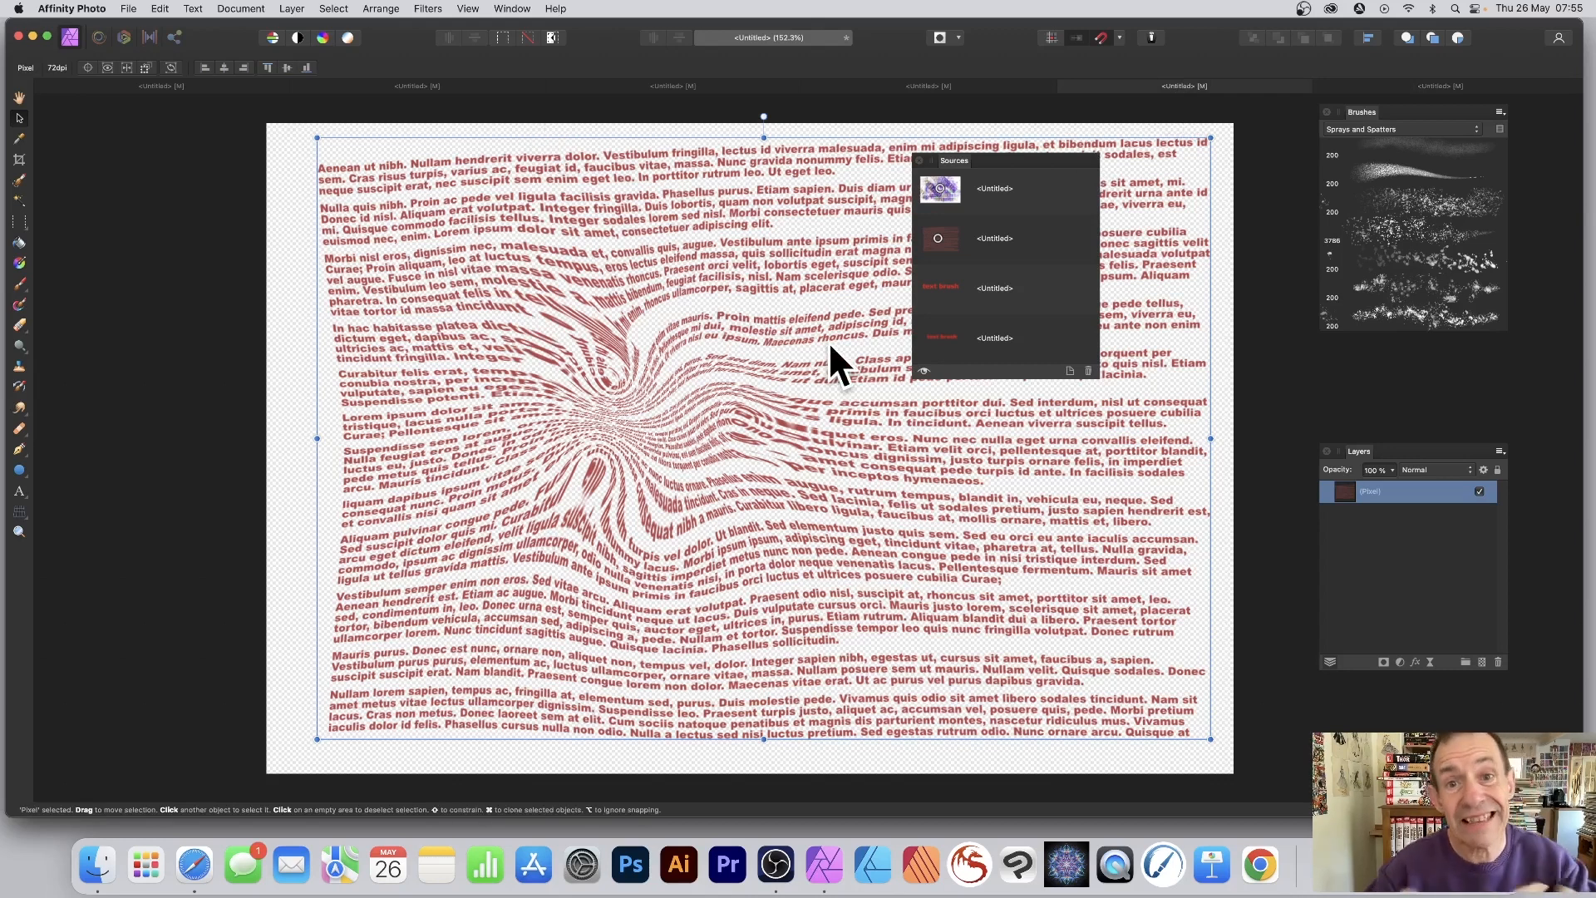
pyautogui.click(916, 81)
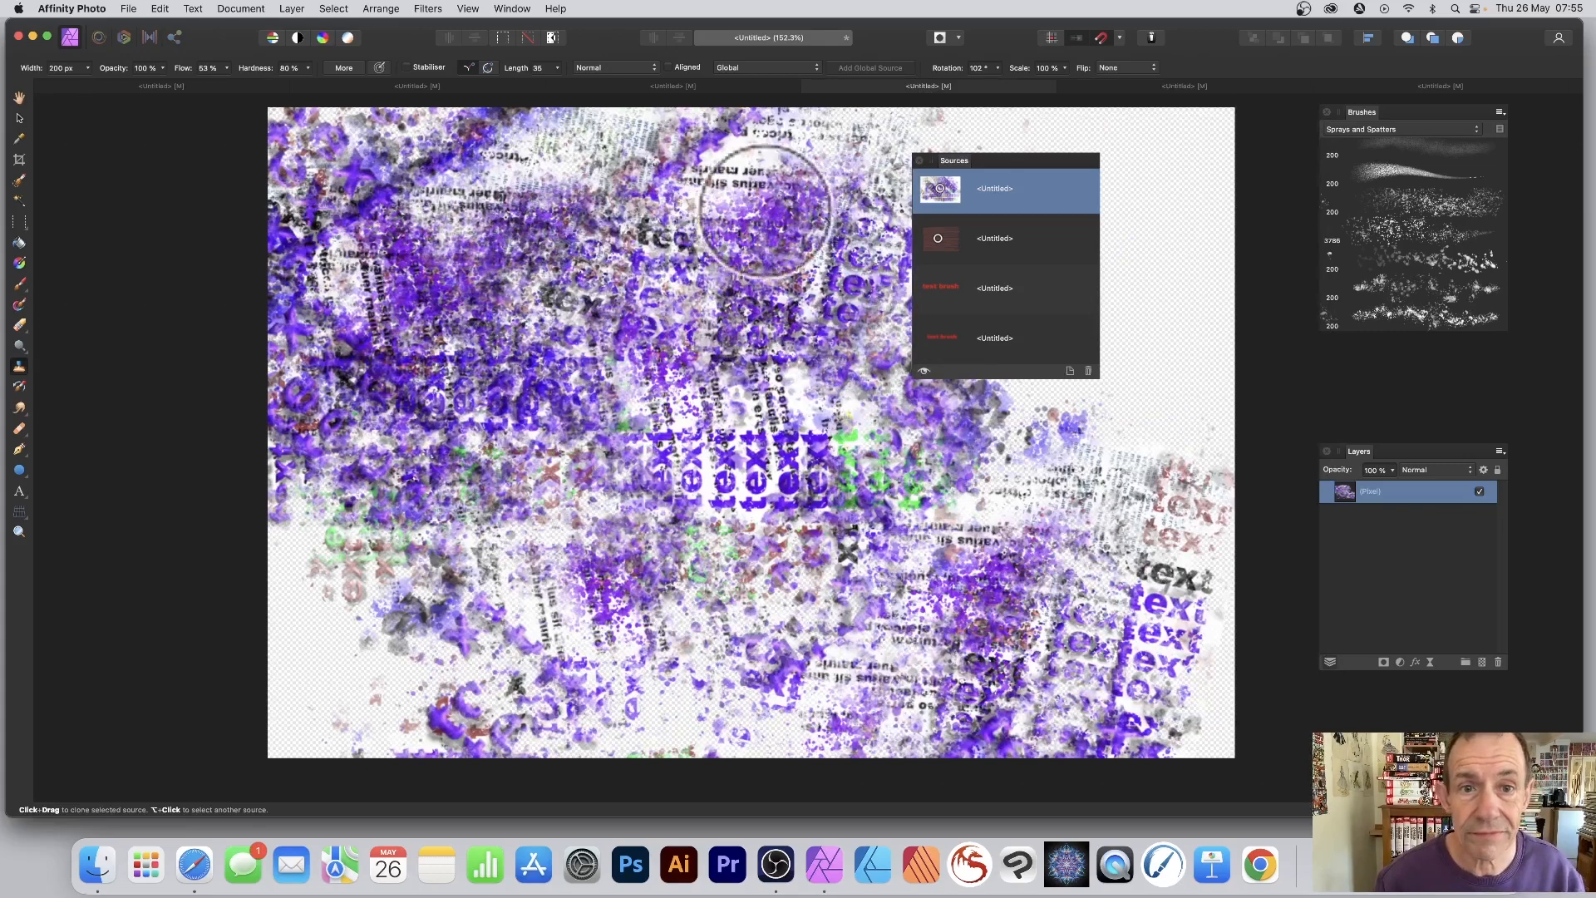
pyautogui.click(680, 84)
pyautogui.press('h')
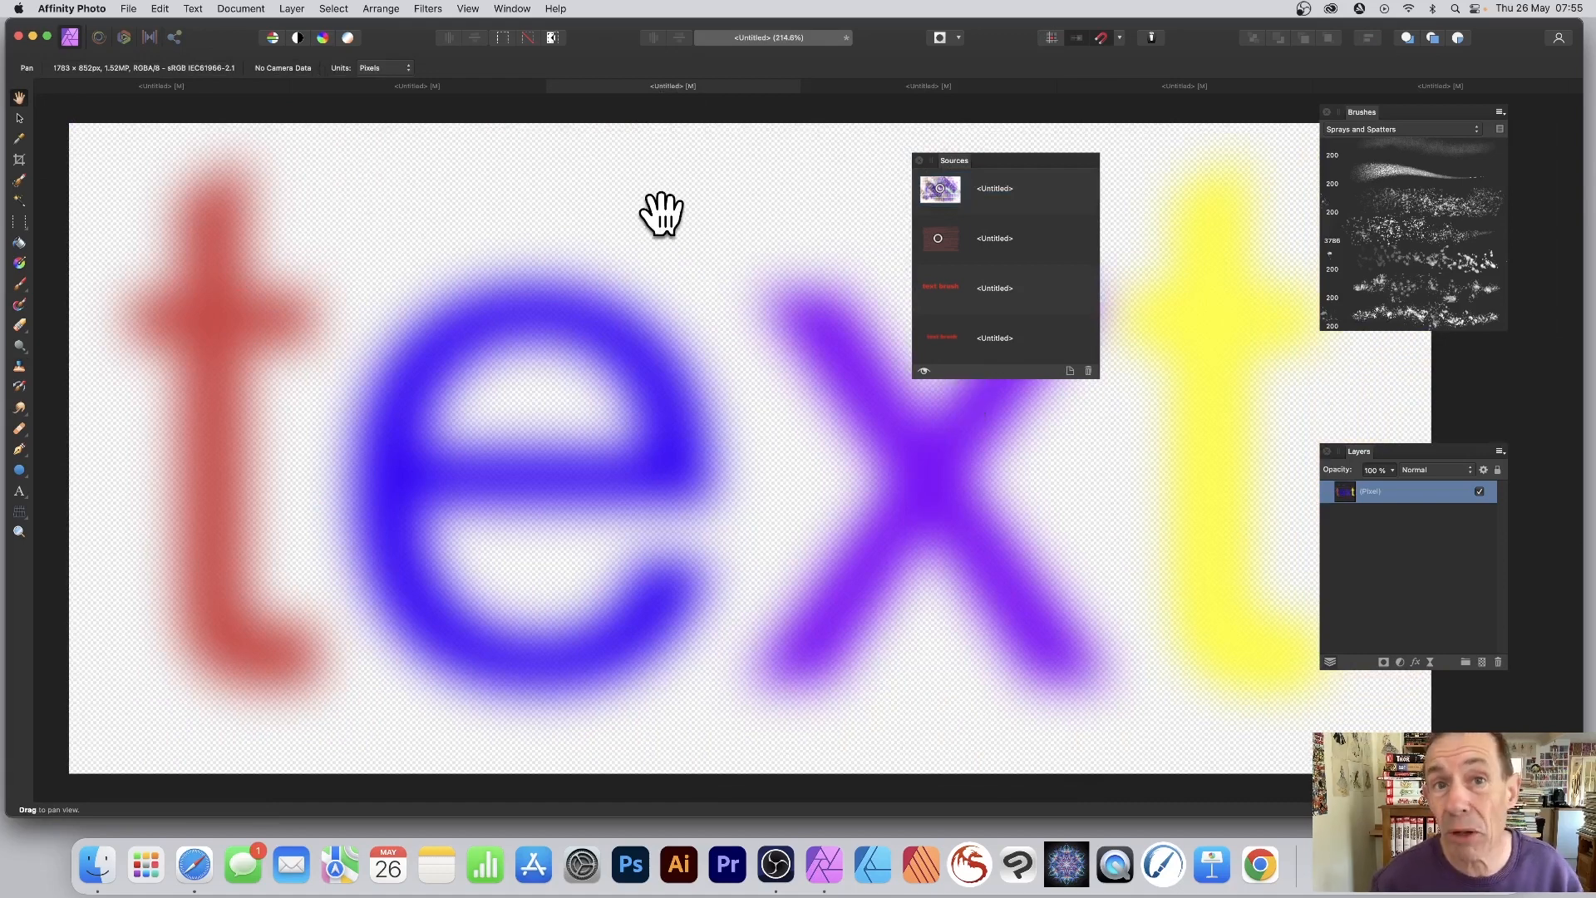
pyautogui.click(432, 83)
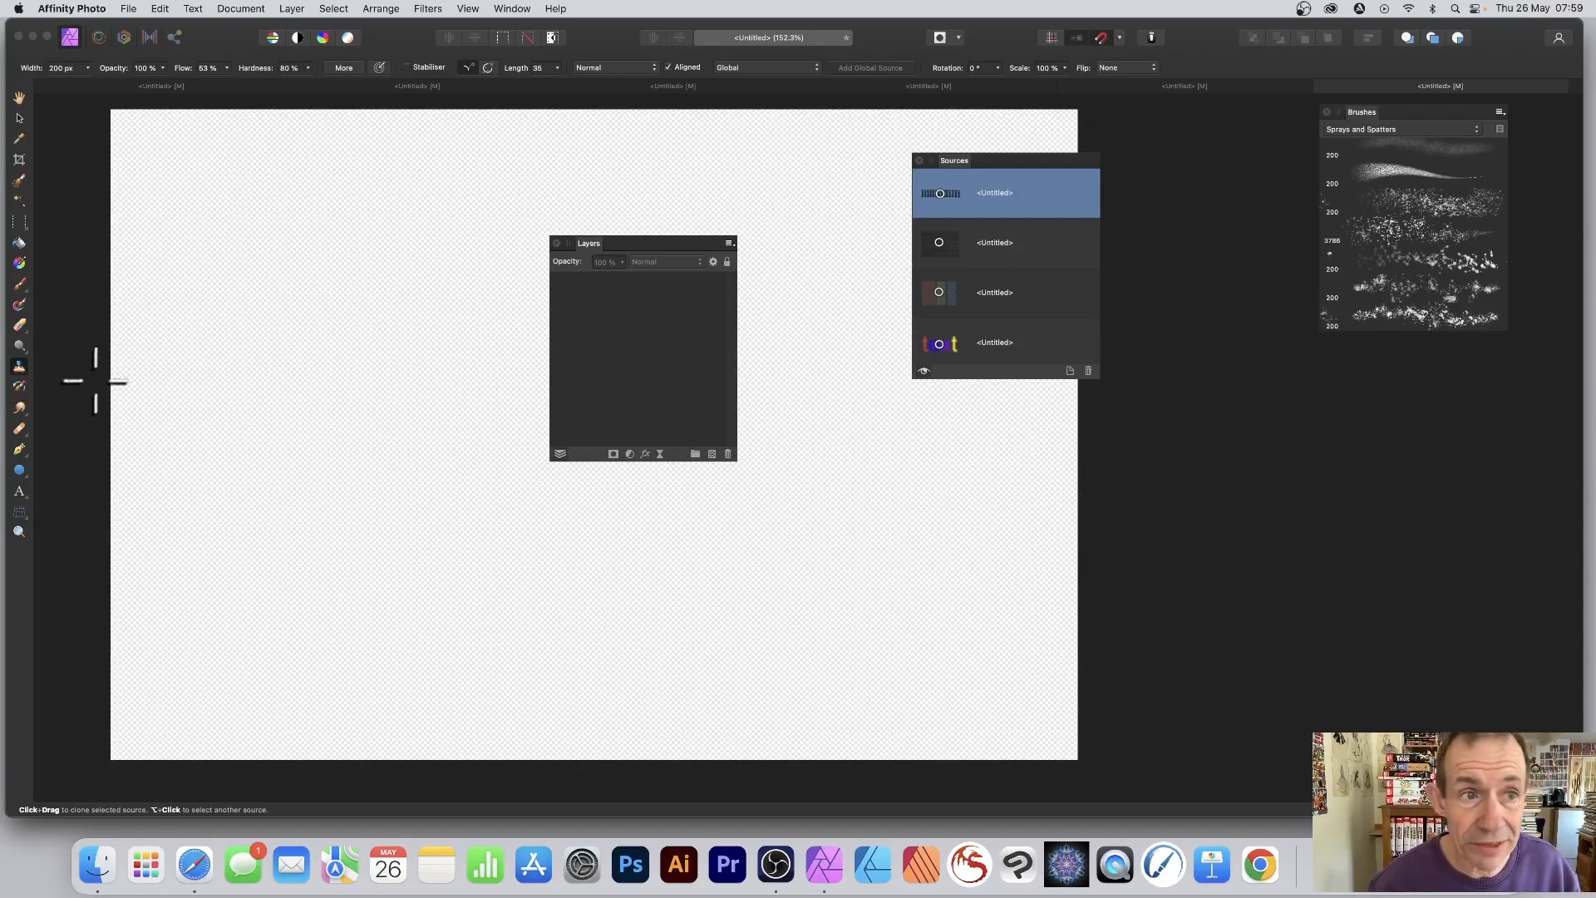
# Step: Add a new pixel layer to the blank document and choose the unblurred red "text brush" clone source
pyautogui.click(291, 10)
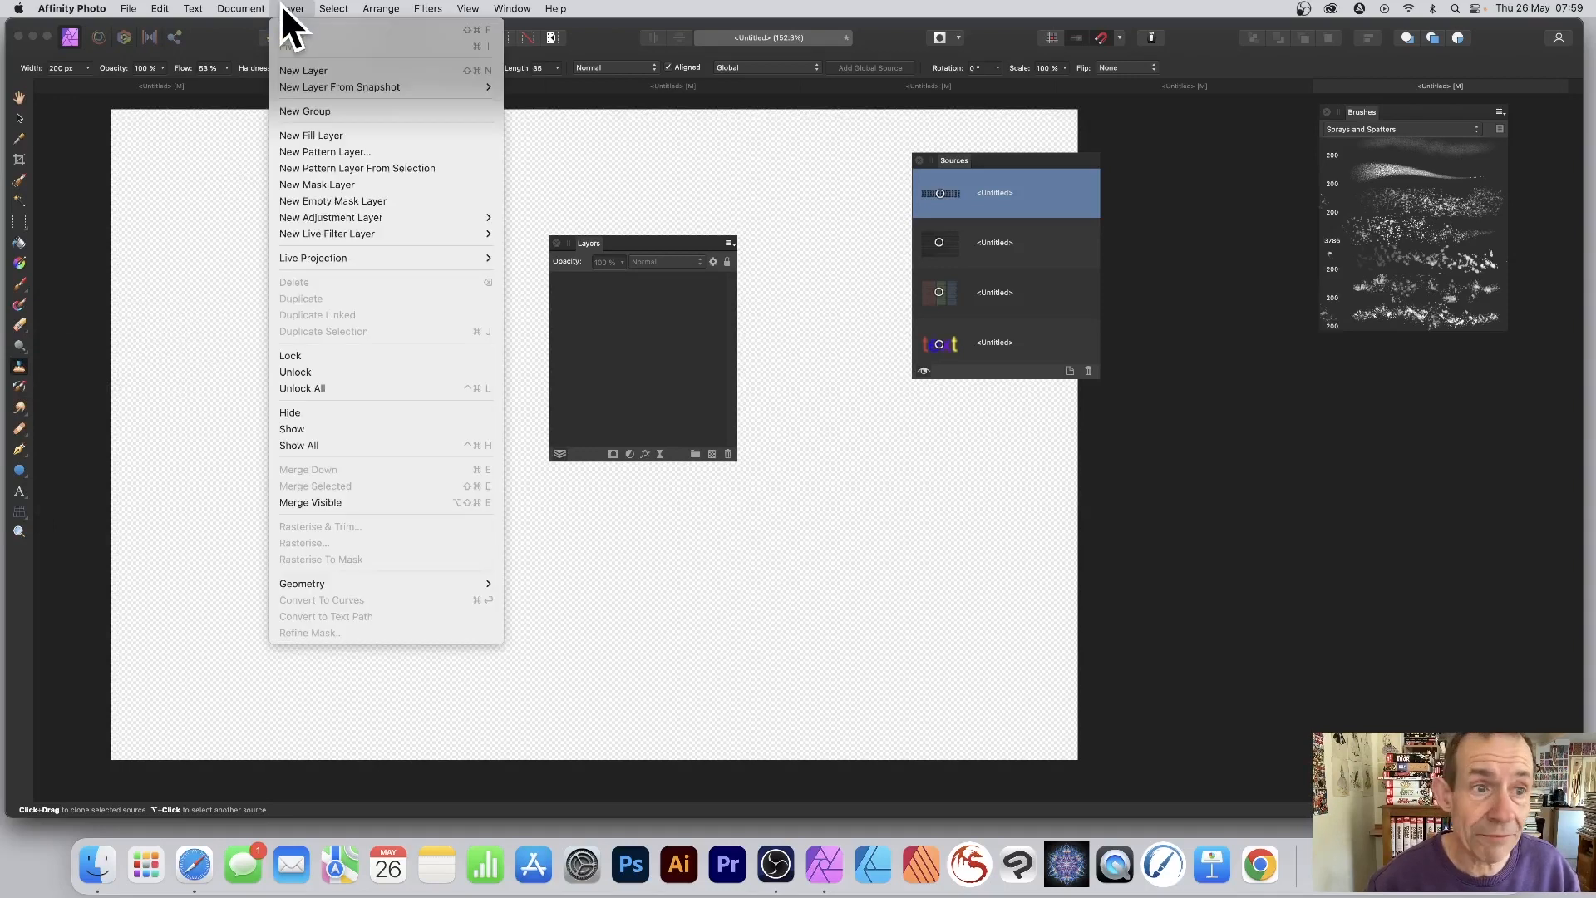
pyautogui.click(301, 70)
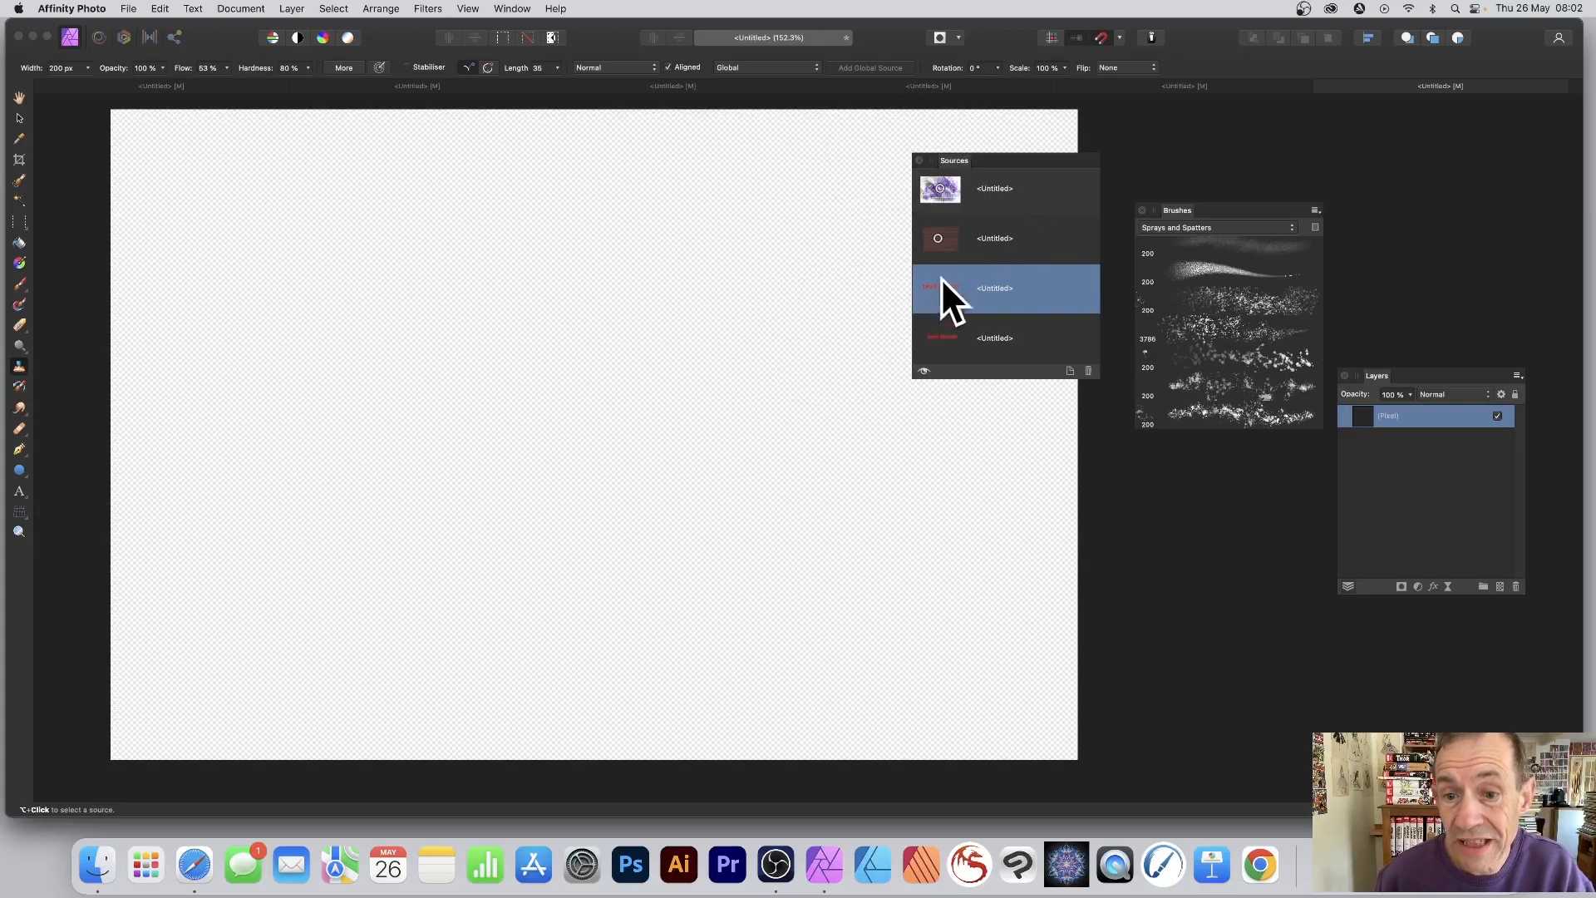
pyautogui.scroll(3, 941, 197)
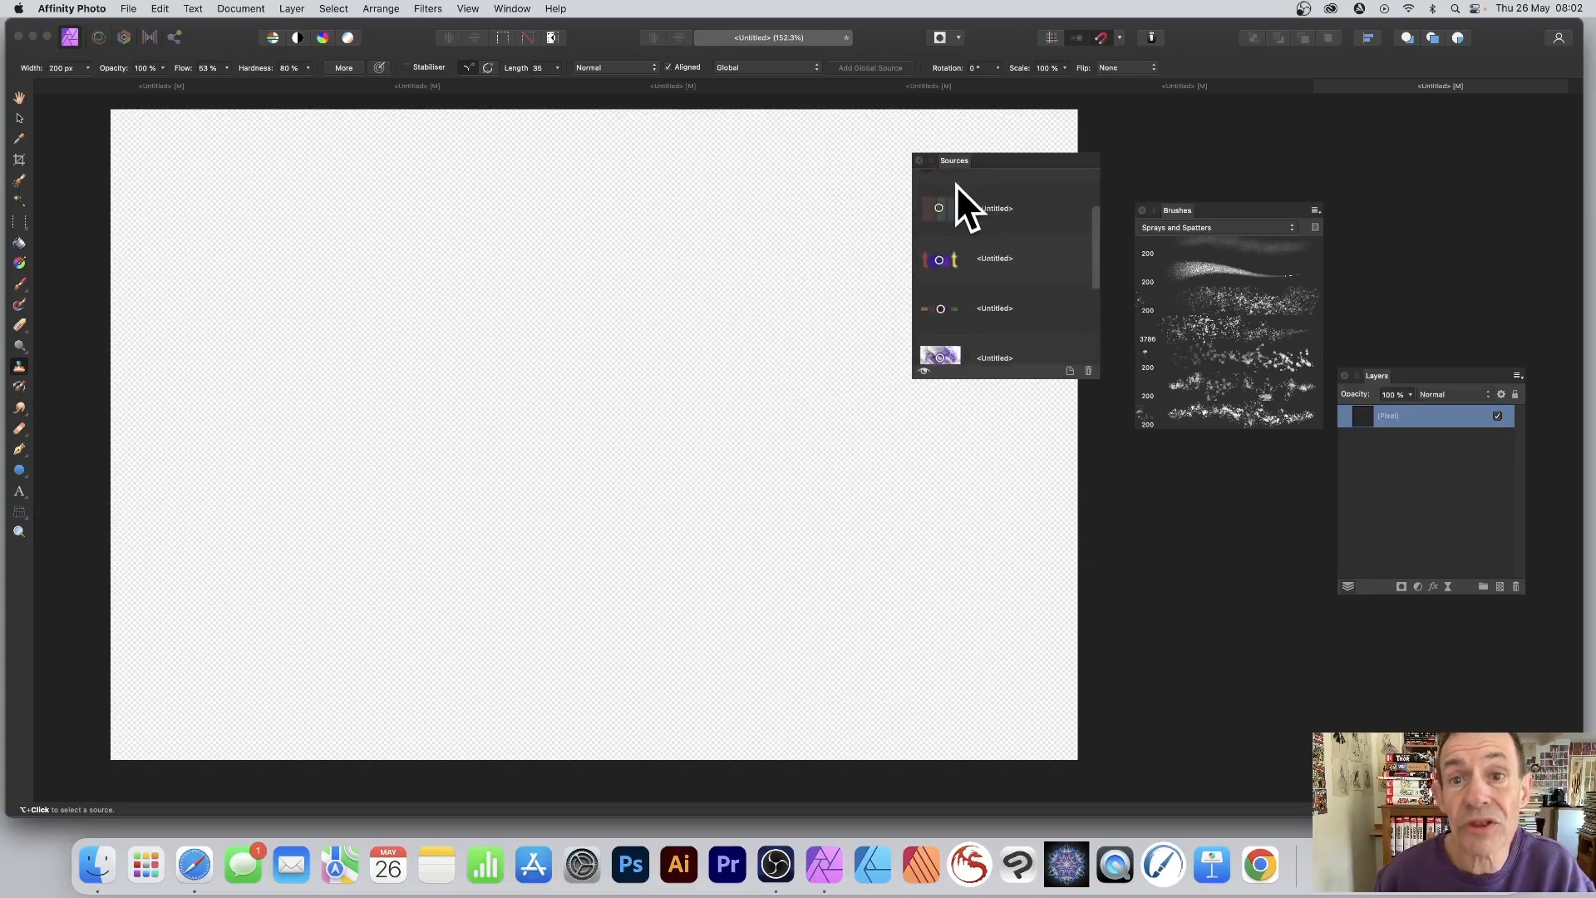
pyautogui.scroll(-3, 987, 243)
pyautogui.click(965, 291)
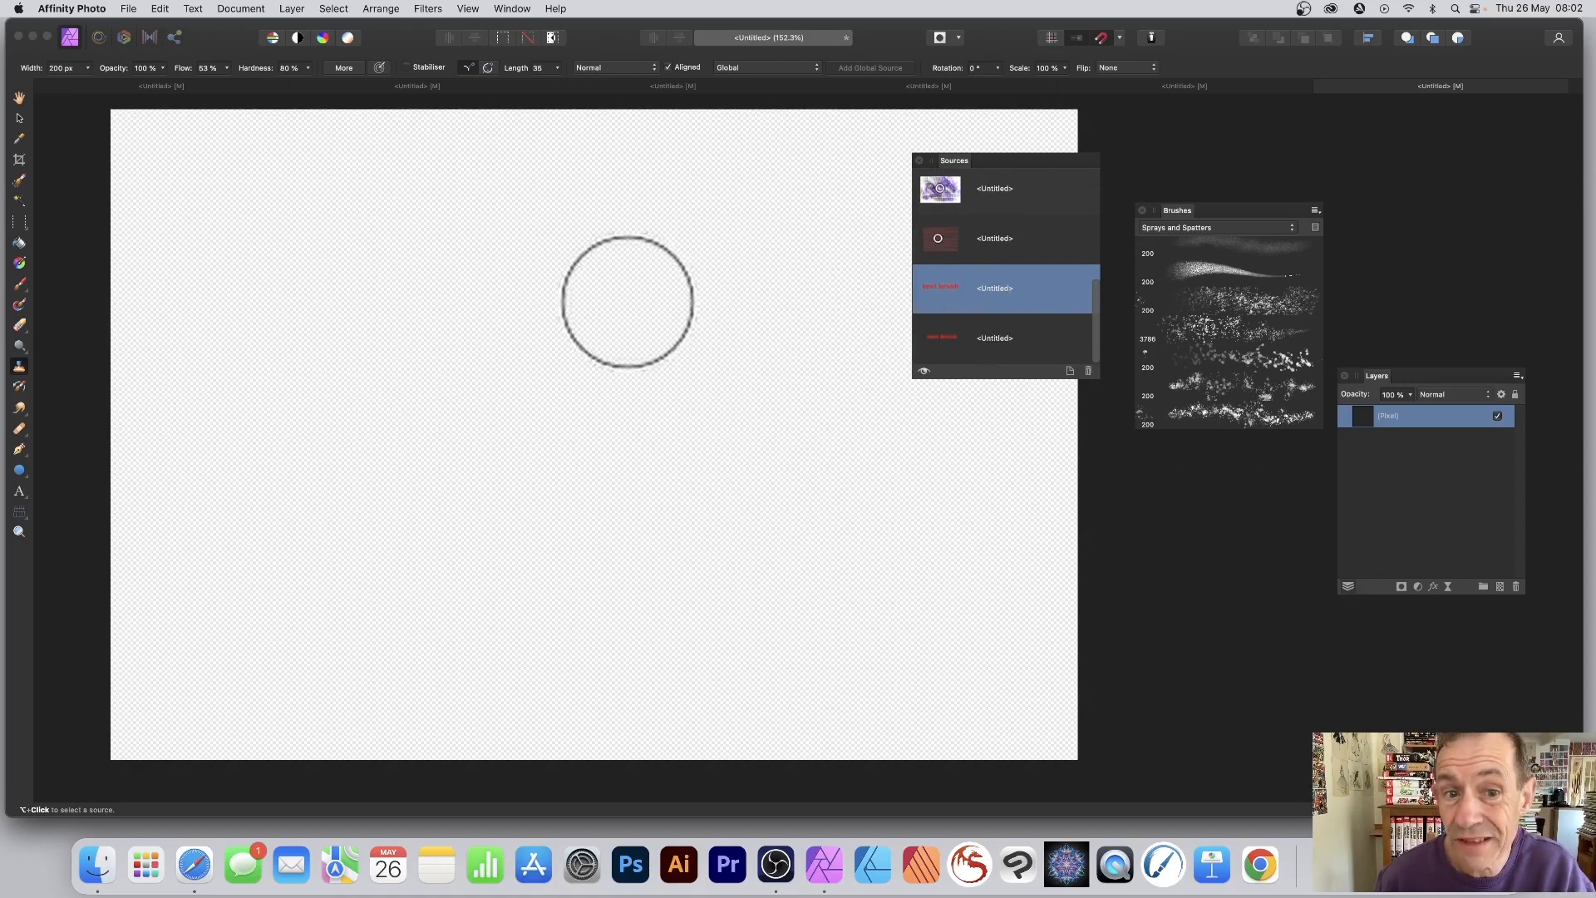
# Step: Set the clone sample point near the middle of the unblurred red "text brush" source, and likewise for the blurred source below it
pyautogui.click(615, 391)
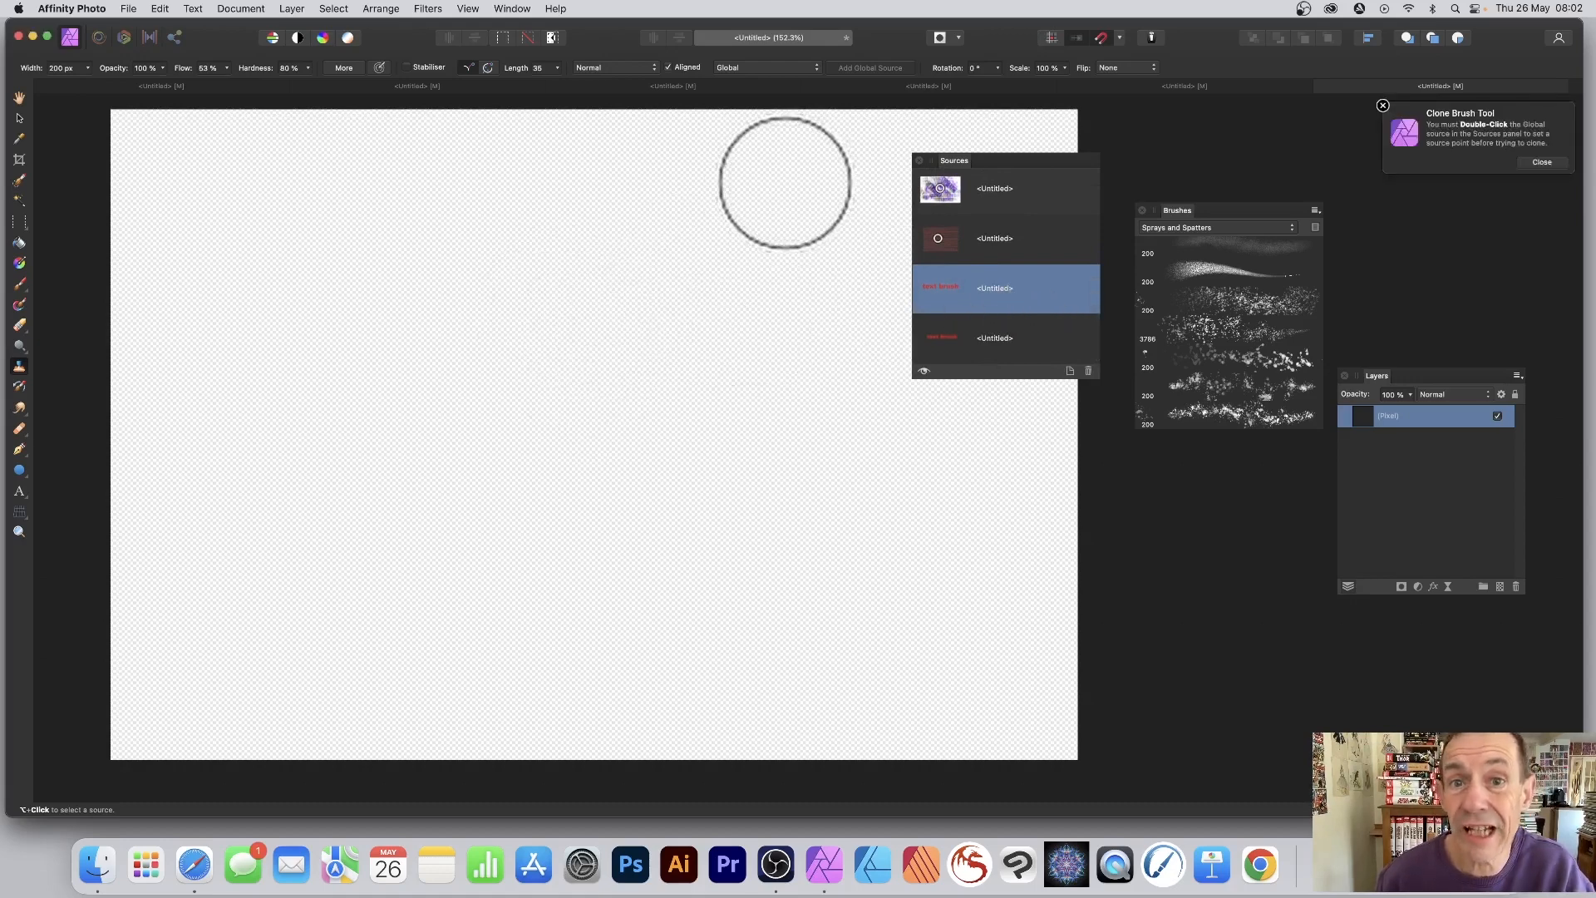
pyautogui.doubleClick(926, 288)
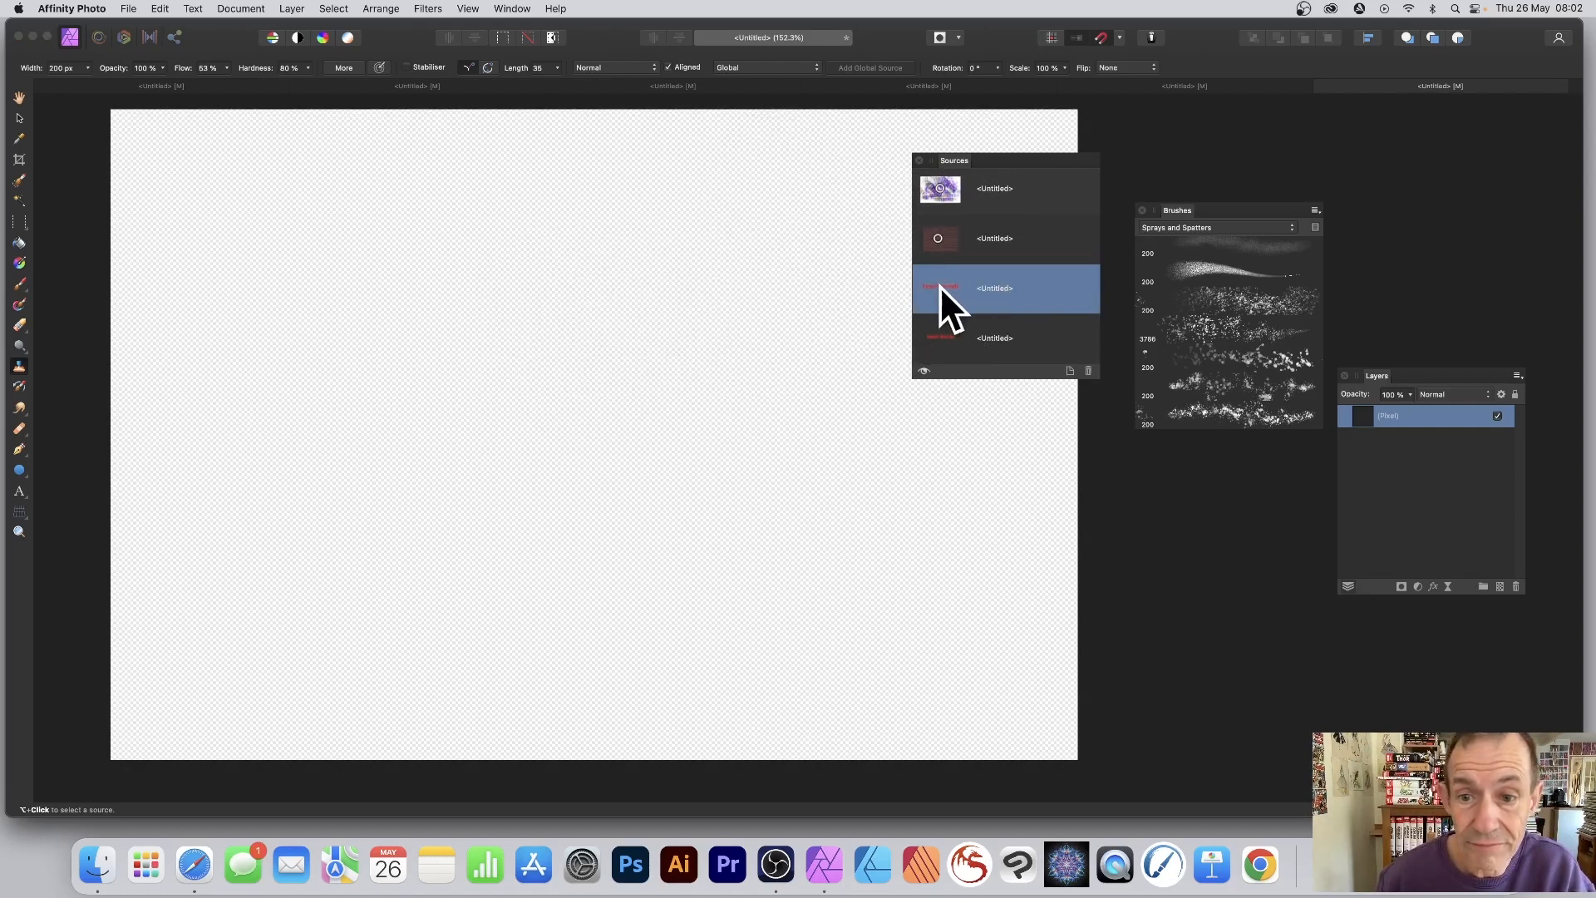
pyautogui.doubleClick(939, 286)
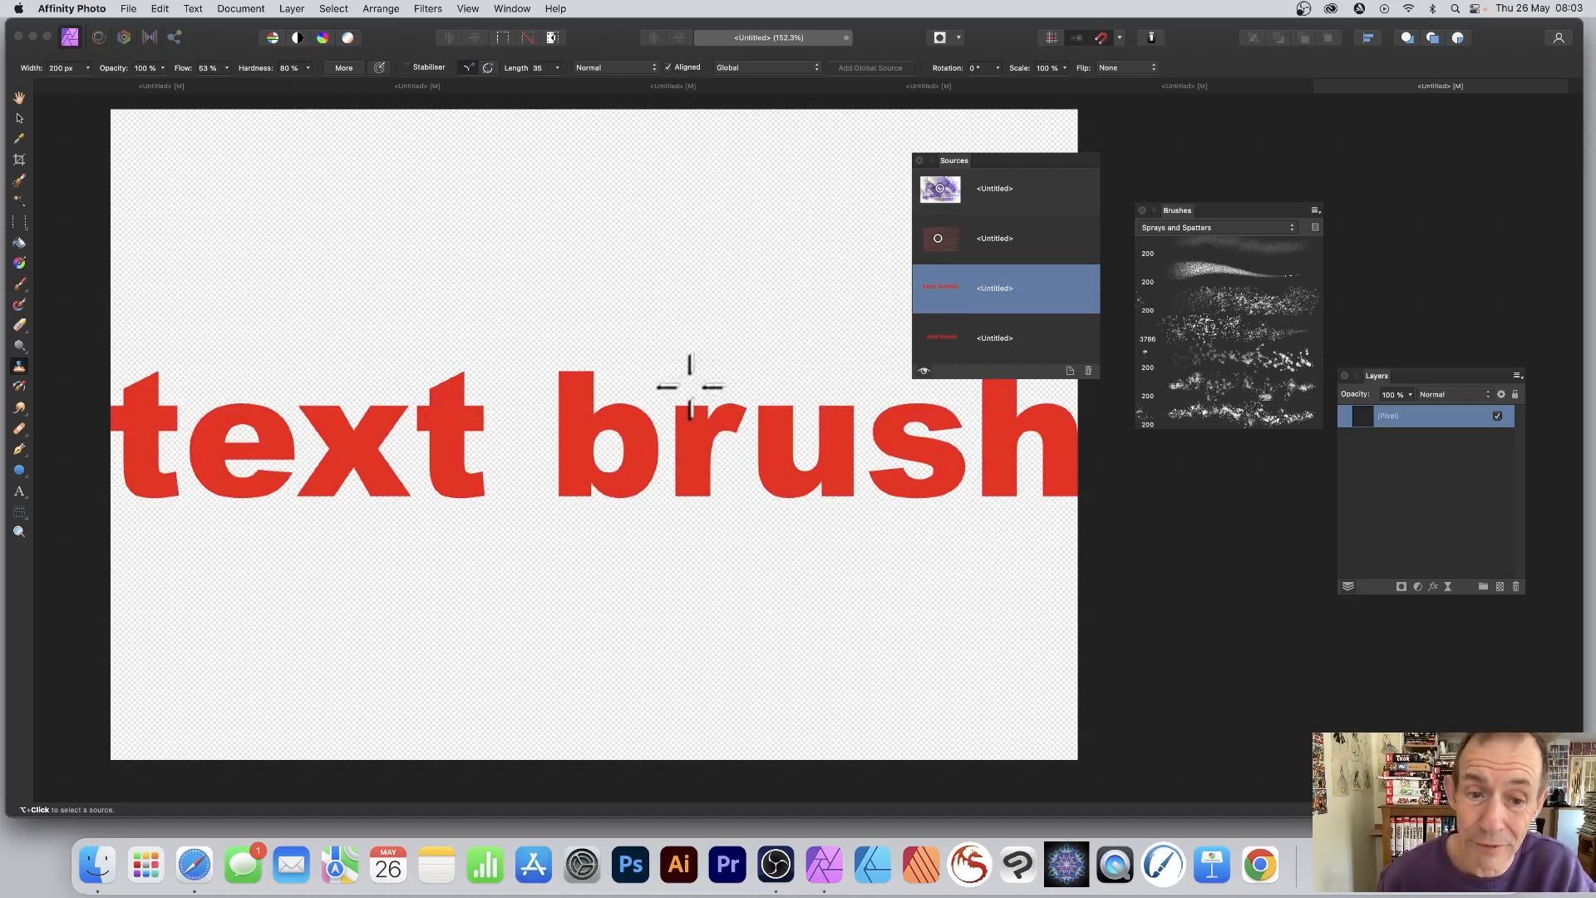
pyautogui.keyDown('alt'); pyautogui.click(552, 419); pyautogui.keyUp('alt')
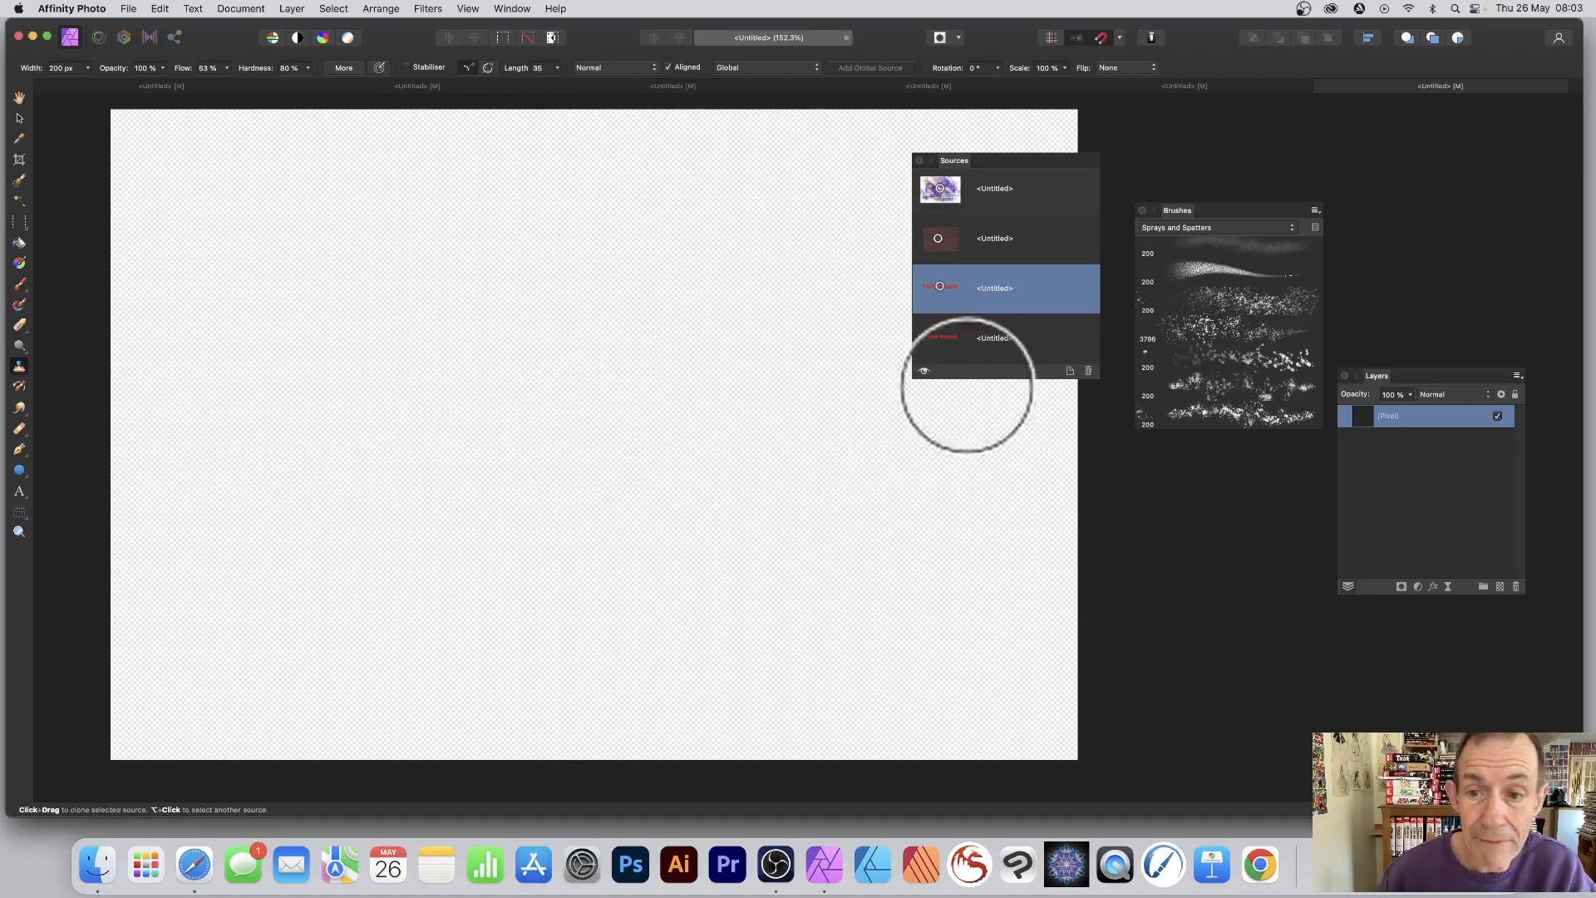
pyautogui.click(947, 342)
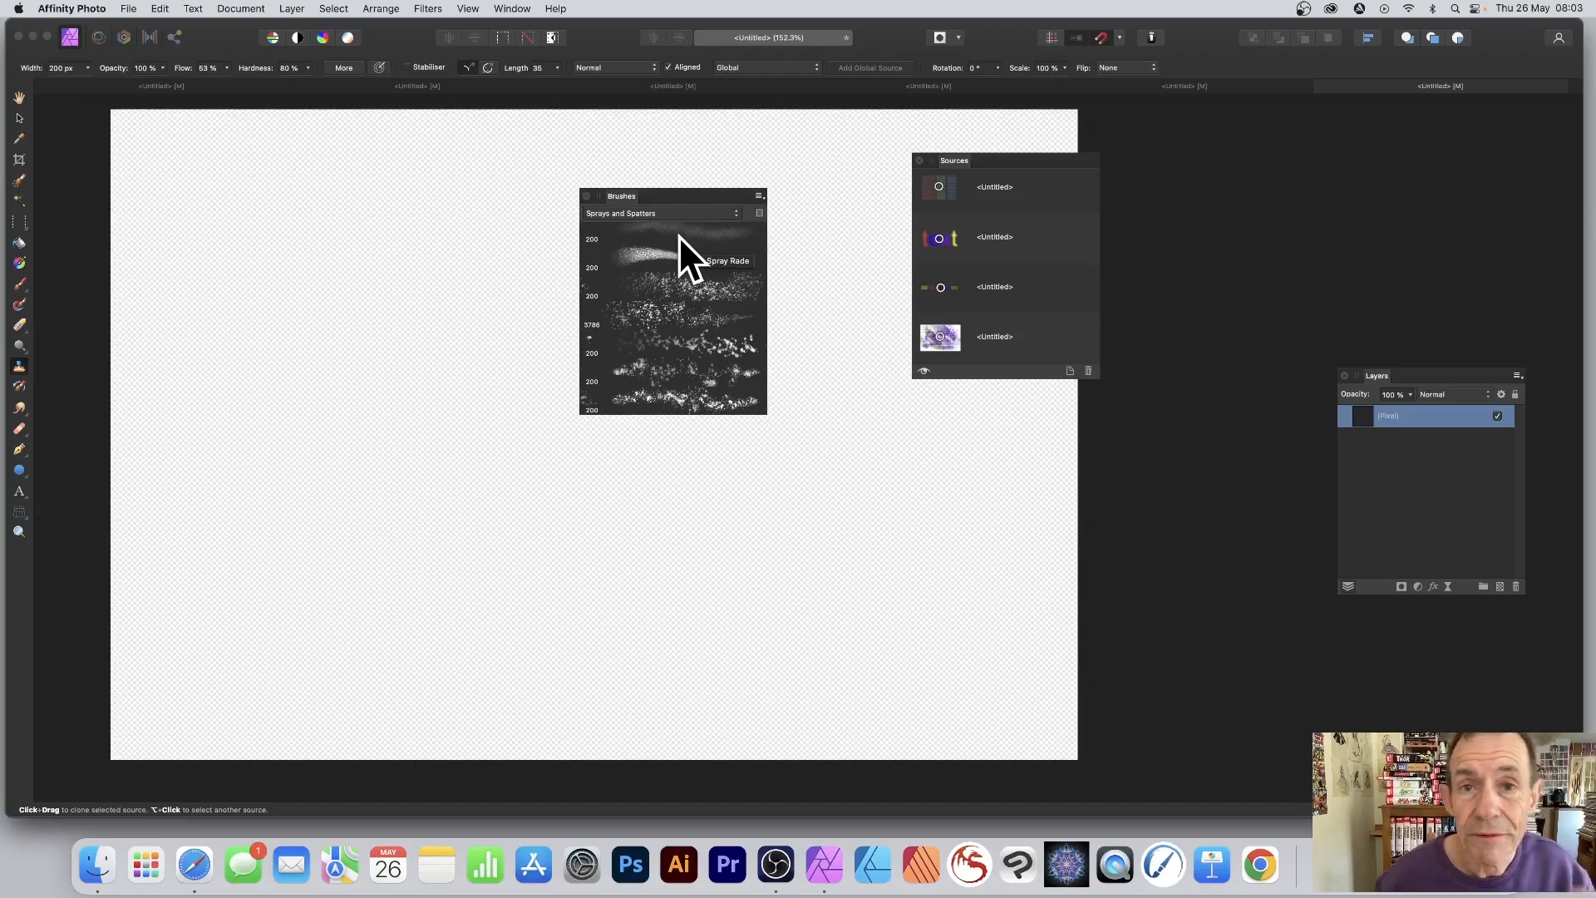
# Step: Move the Brushes panel off the canvas and paint spattered letters across the upper canvas from the multicoloured "text" clone source
pyautogui.scroll(-2, 685, 257)
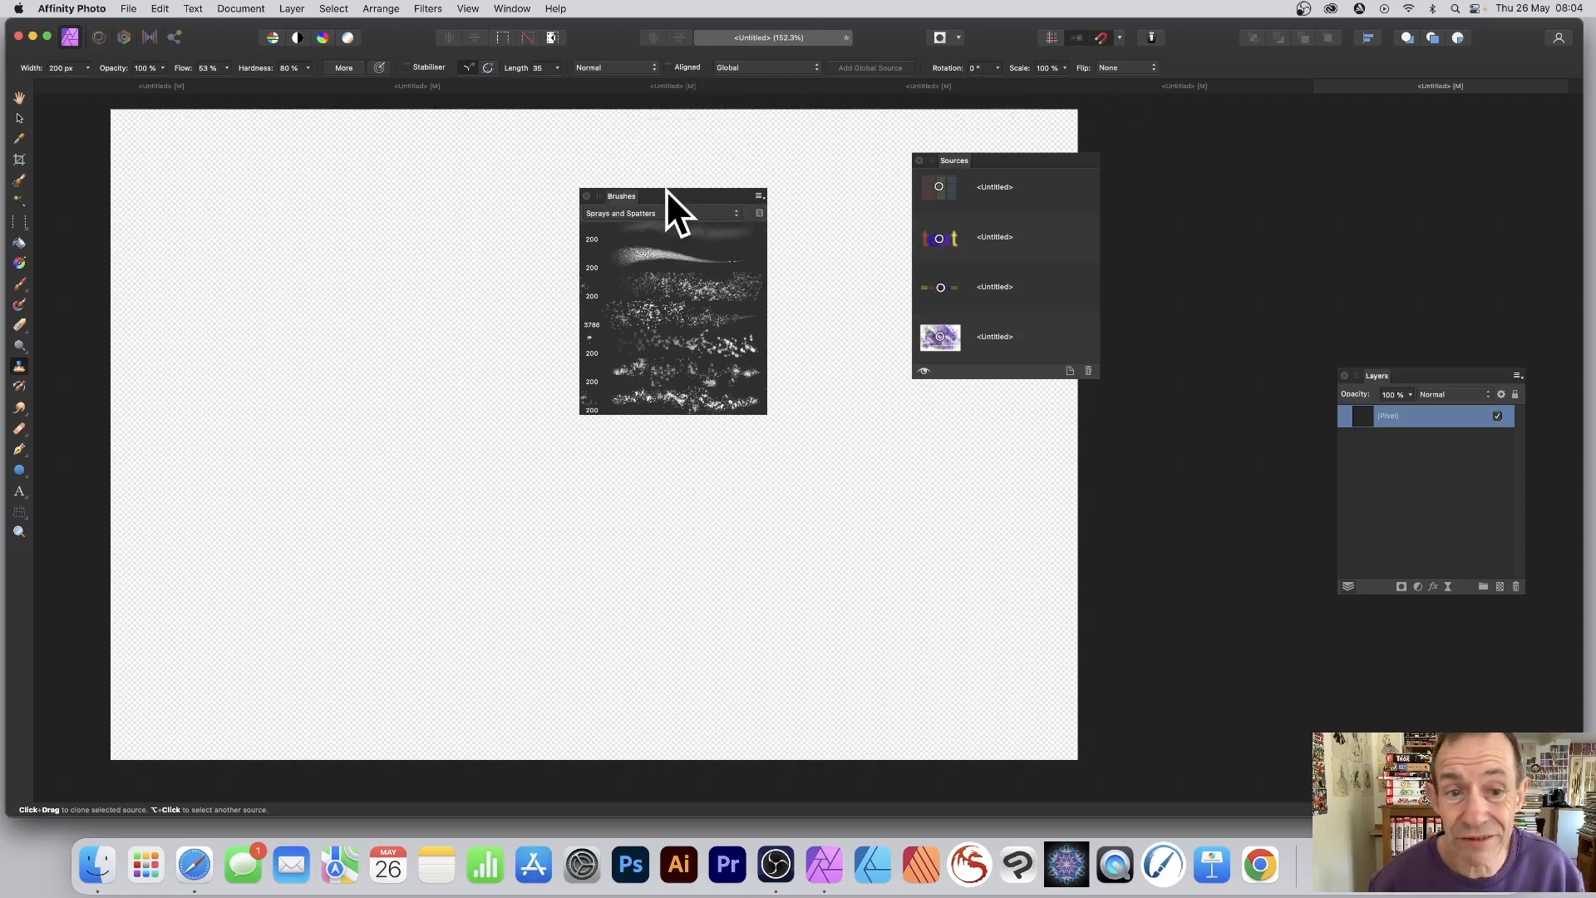
pyautogui.moveTo(628, 192)
pyautogui.mouseDown()
pyautogui.moveTo(921, 391)
pyautogui.moveTo(1250, 441)
pyautogui.mouseUp()
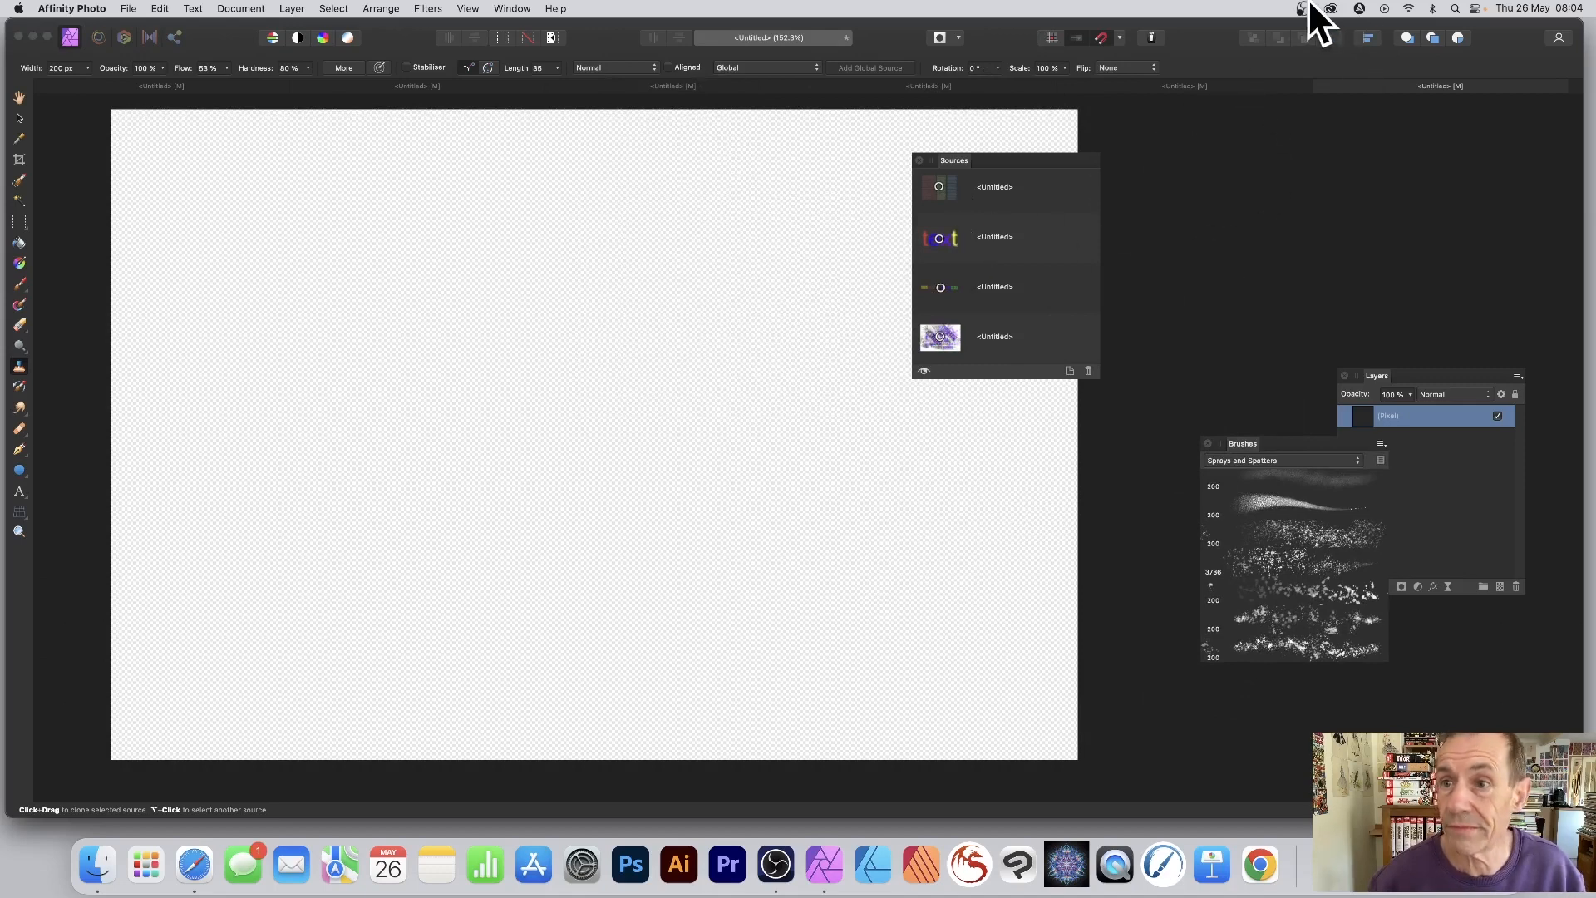
pyautogui.click(1049, 226)
pyautogui.scroll(-1, 1051, 204)
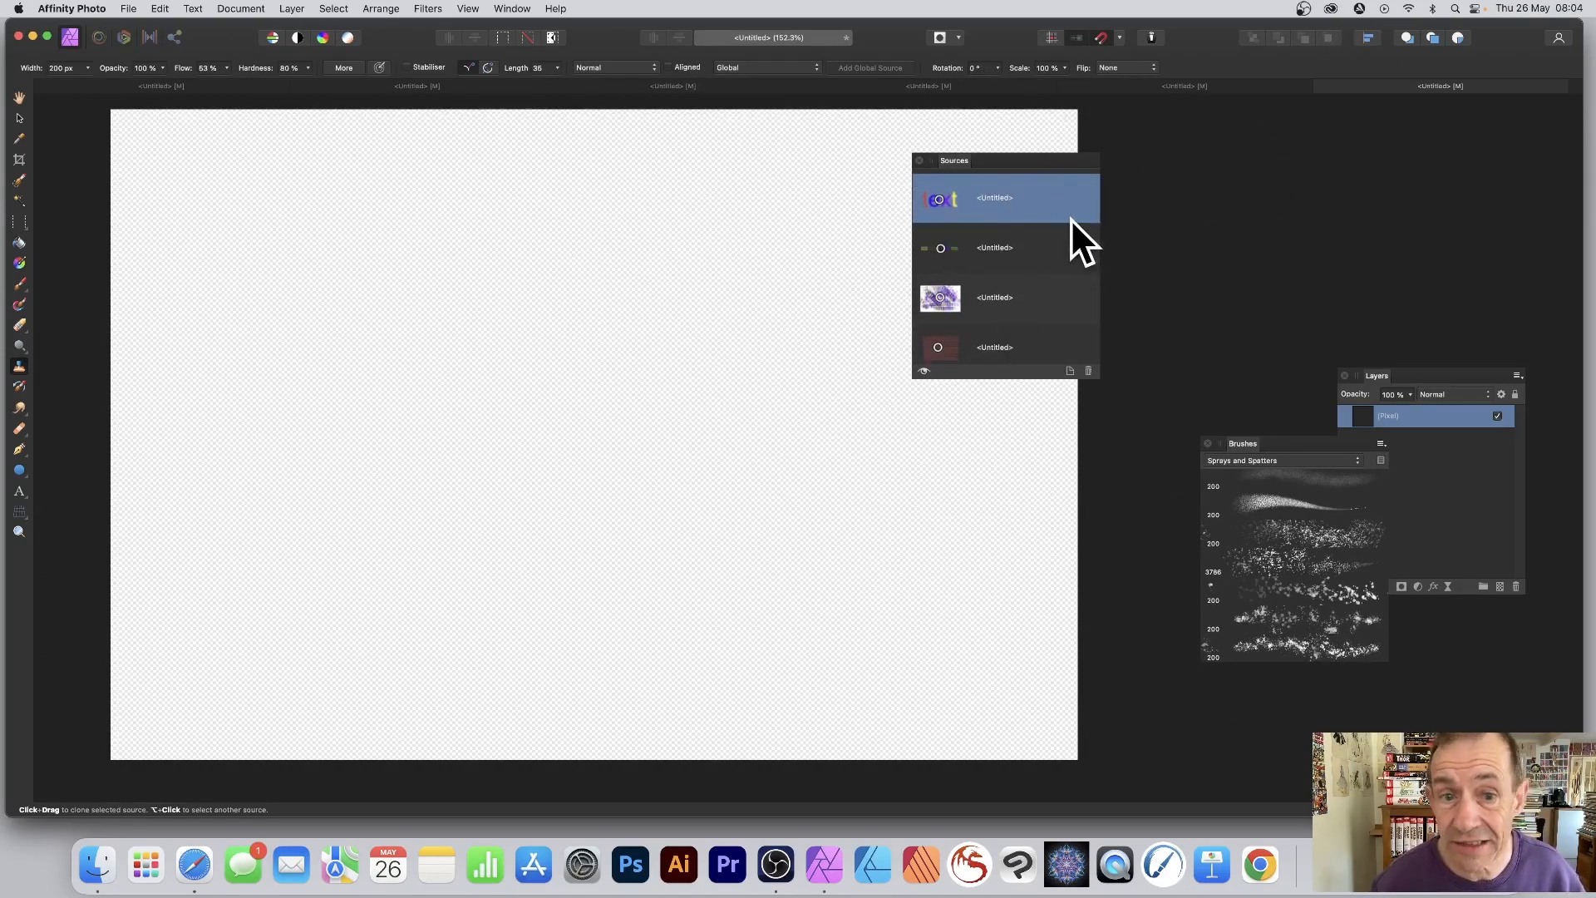
pyautogui.moveTo(677, 465)
pyautogui.mouseDown()
pyautogui.moveTo(684, 516)
pyautogui.moveTo(523, 406)
pyautogui.moveTo(617, 313)
pyautogui.moveTo(652, 463)
pyautogui.moveTo(566, 370)
pyautogui.moveTo(745, 295)
pyautogui.moveTo(798, 465)
pyautogui.mouseUp()
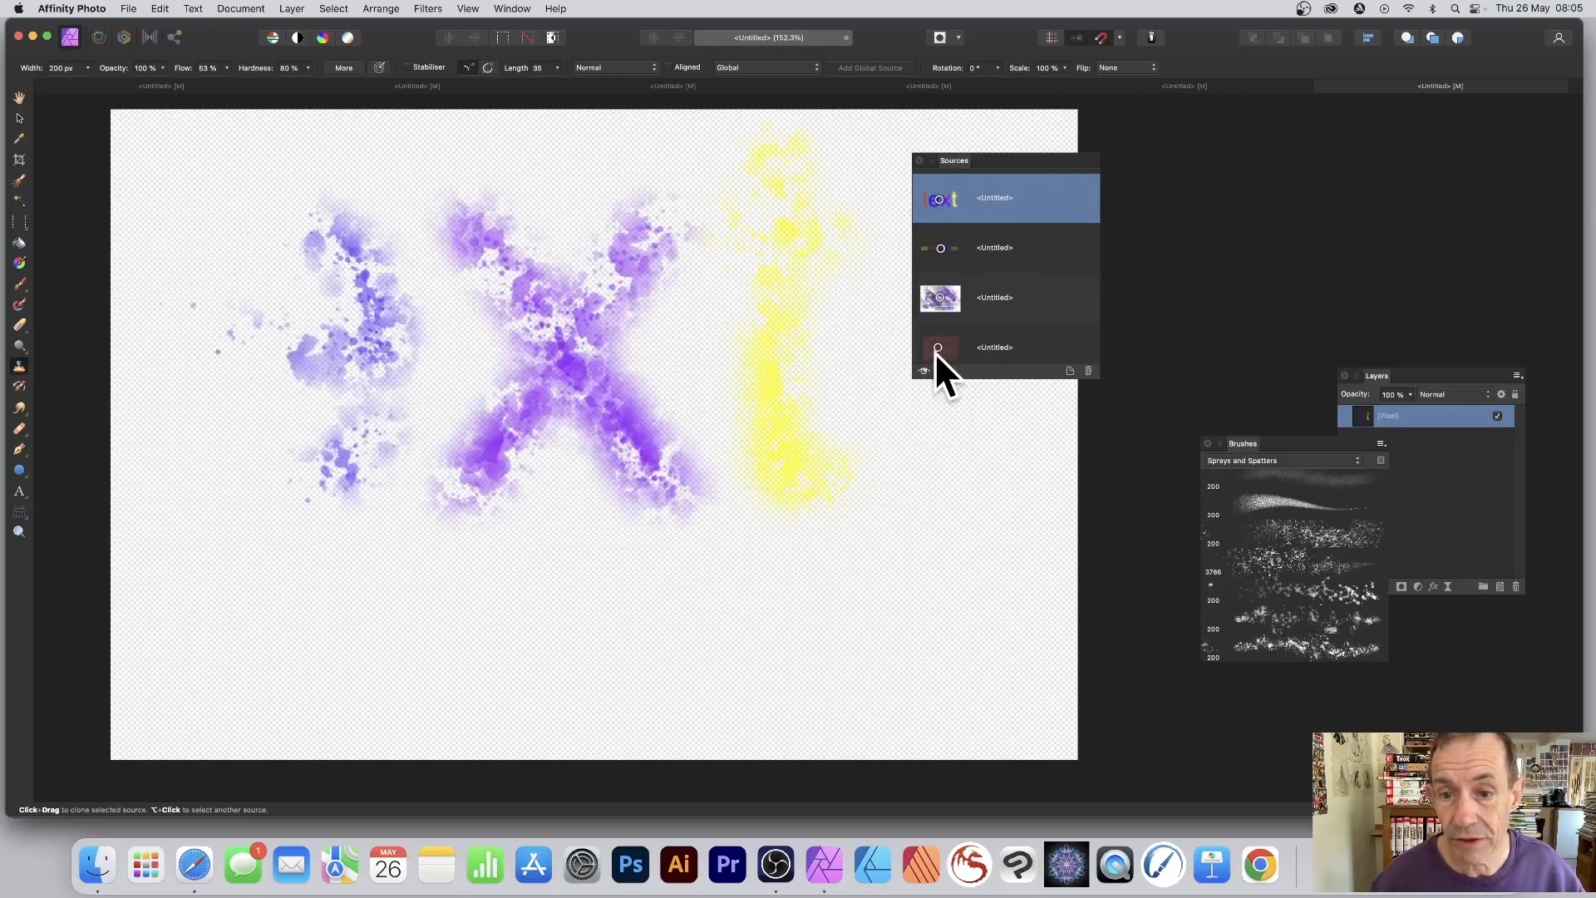
# Step: Layer spatter strokes from the warped red paragraph source and the unblurred red "text brush" source over the painted letters
pyautogui.click(960, 342)
pyautogui.moveTo(481, 328)
pyautogui.mouseDown()
pyautogui.moveTo(490, 418)
pyautogui.moveTo(490, 289)
pyautogui.moveTo(718, 414)
pyautogui.moveTo(626, 324)
pyautogui.moveTo(728, 379)
pyautogui.moveTo(514, 331)
pyautogui.mouseUp()
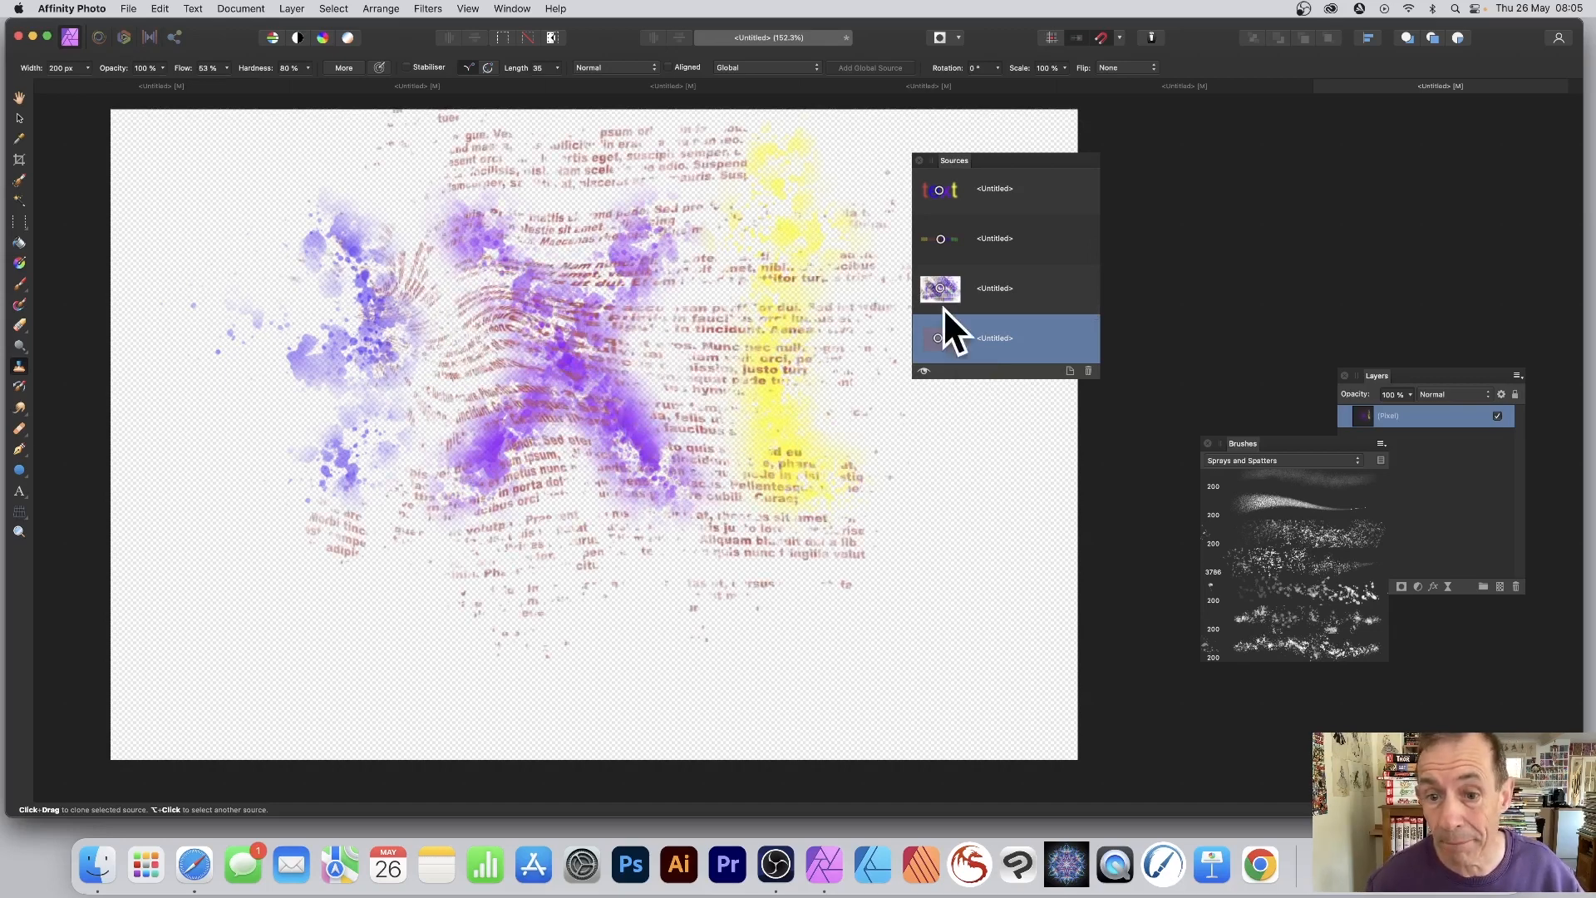
pyautogui.scroll(-2, 942, 307)
pyautogui.click(959, 286)
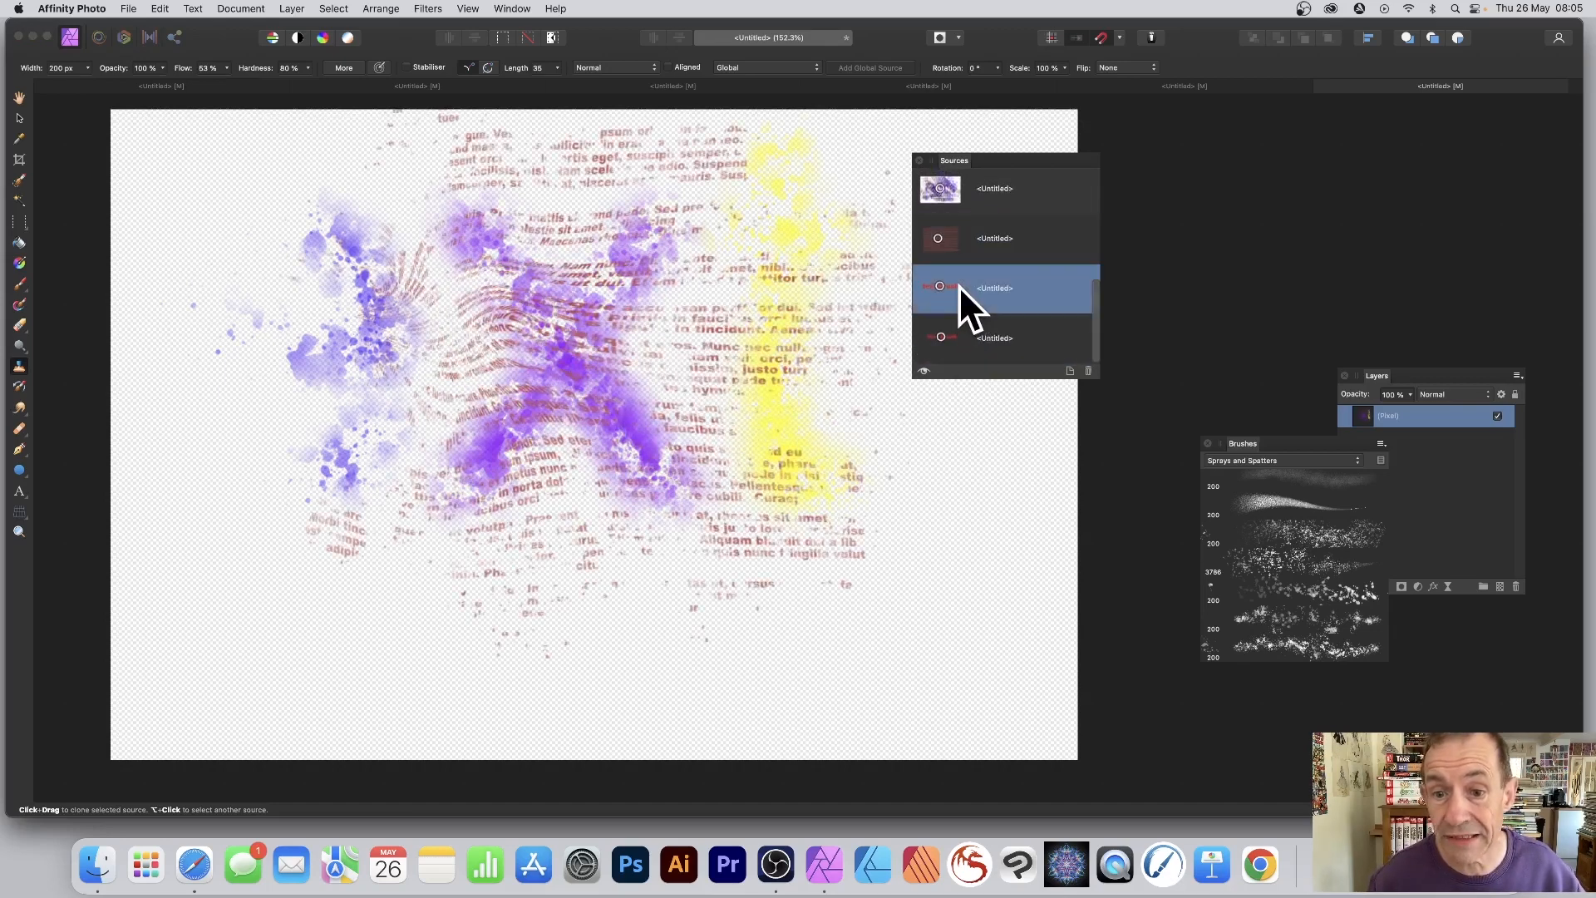
pyautogui.moveTo(281, 329)
pyautogui.mouseDown()
pyautogui.moveTo(292, 385)
pyautogui.moveTo(706, 404)
pyautogui.moveTo(428, 482)
pyautogui.moveTo(599, 499)
pyautogui.moveTo(762, 363)
pyautogui.moveTo(798, 399)
pyautogui.mouseUp()
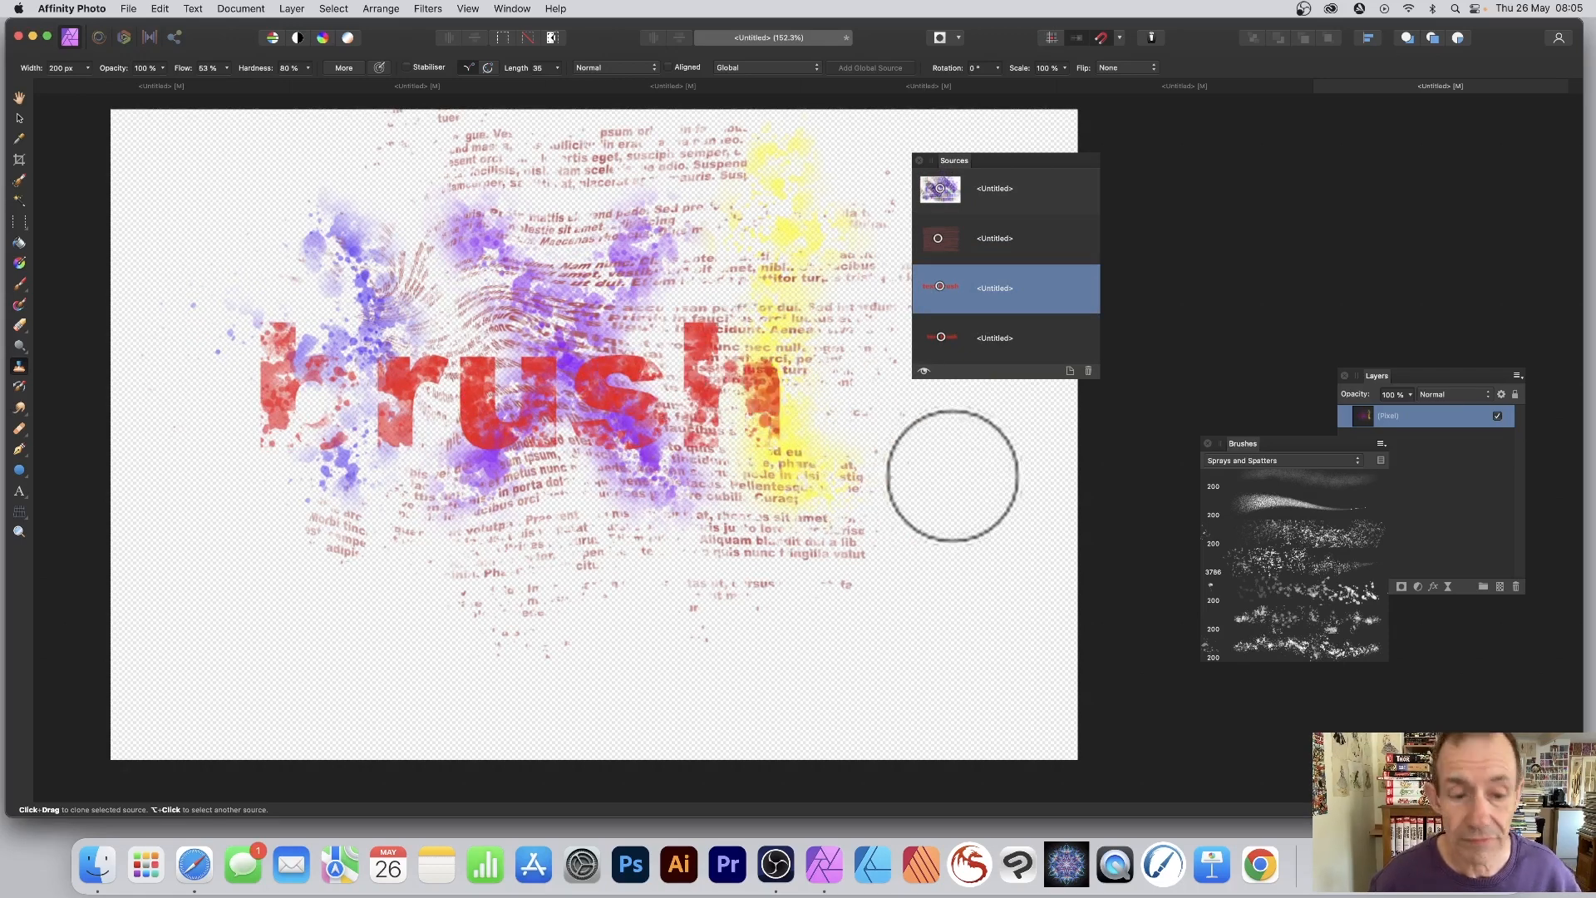
pyautogui.moveTo(466, 570)
pyautogui.mouseDown()
pyautogui.moveTo(388, 587)
pyautogui.moveTo(725, 615)
pyautogui.moveTo(801, 669)
pyautogui.moveTo(570, 571)
pyautogui.moveTo(402, 588)
pyautogui.moveTo(349, 574)
pyautogui.mouseUp()
pyautogui.moveTo(679, 217)
pyautogui.mouseDown()
pyautogui.moveTo(730, 214)
pyautogui.moveTo(749, 241)
pyautogui.moveTo(784, 241)
pyautogui.moveTo(831, 199)
pyautogui.moveTo(847, 277)
pyautogui.moveTo(552, 211)
pyautogui.moveTo(494, 166)
pyautogui.moveTo(766, 283)
pyautogui.mouseUp()
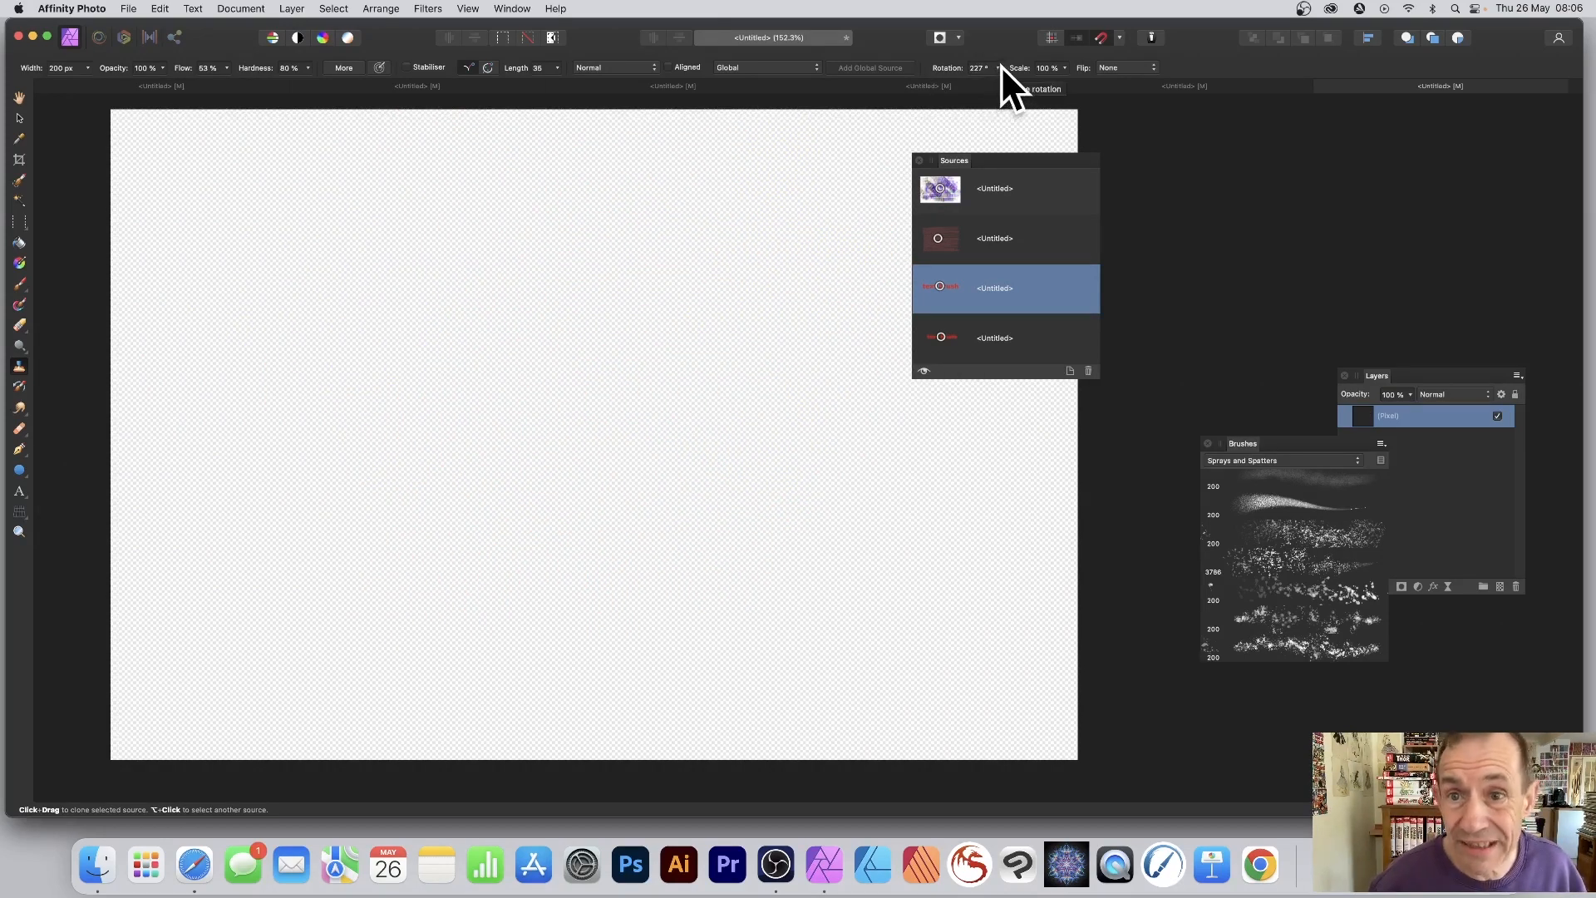
# Step: Set the clone rotation to 228° and paint the red "text brush" source diagonally across the cleared canvas
pyautogui.click(1000, 67)
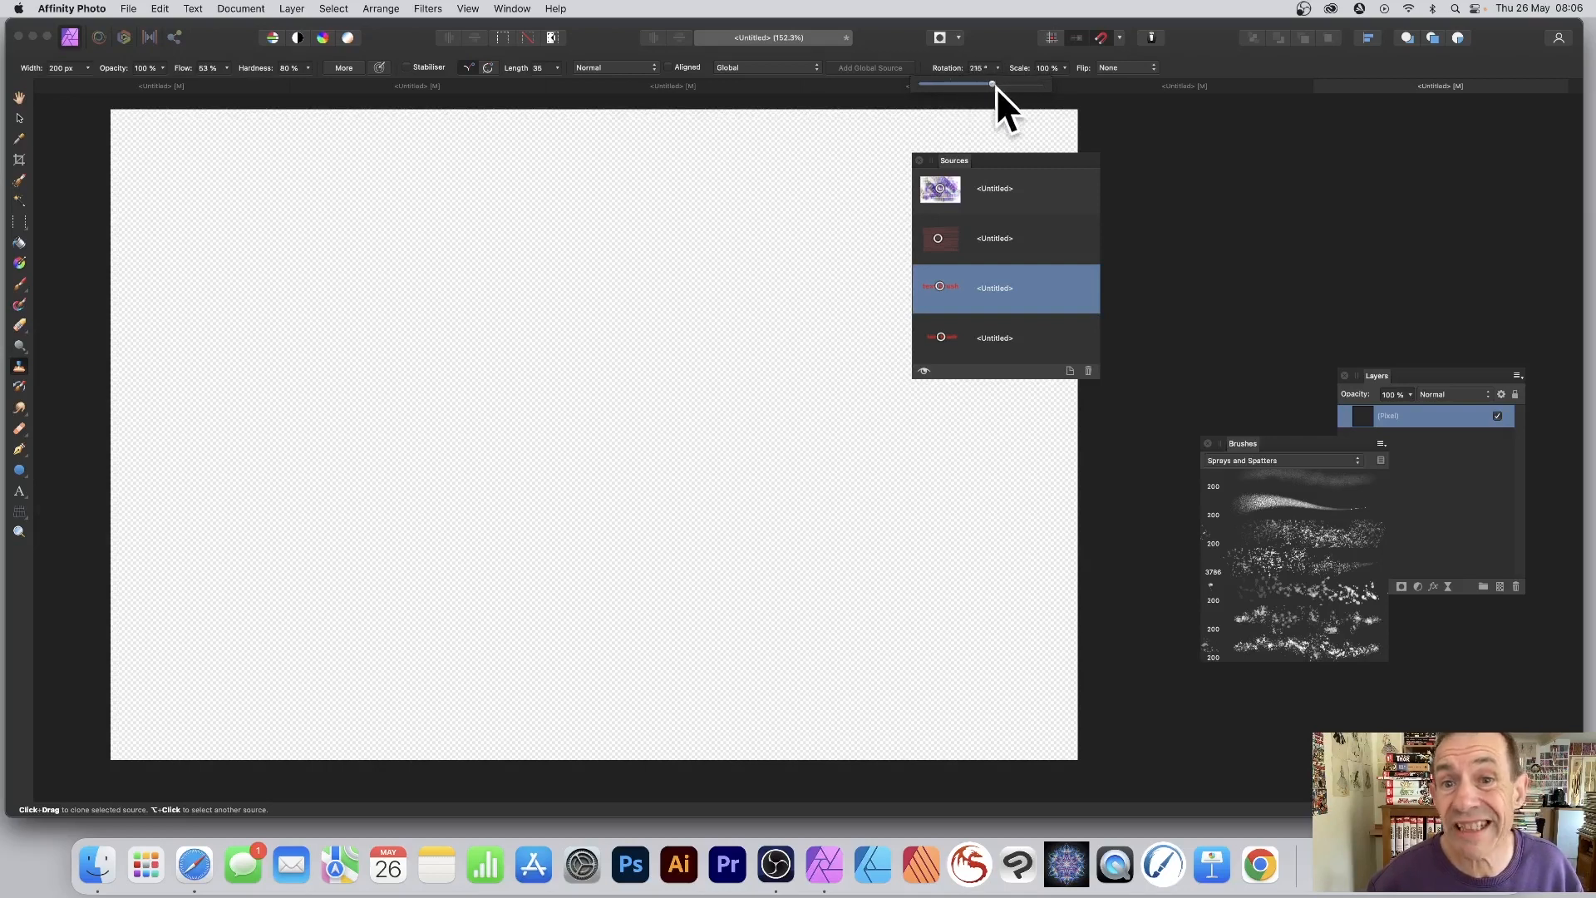
pyautogui.click(995, 86)
pyautogui.moveTo(740, 378)
pyautogui.mouseDown()
pyautogui.moveTo(640, 355)
pyautogui.moveTo(527, 415)
pyautogui.moveTo(443, 408)
pyautogui.moveTo(621, 299)
pyautogui.moveTo(651, 530)
pyautogui.moveTo(640, 402)
pyautogui.mouseUp()
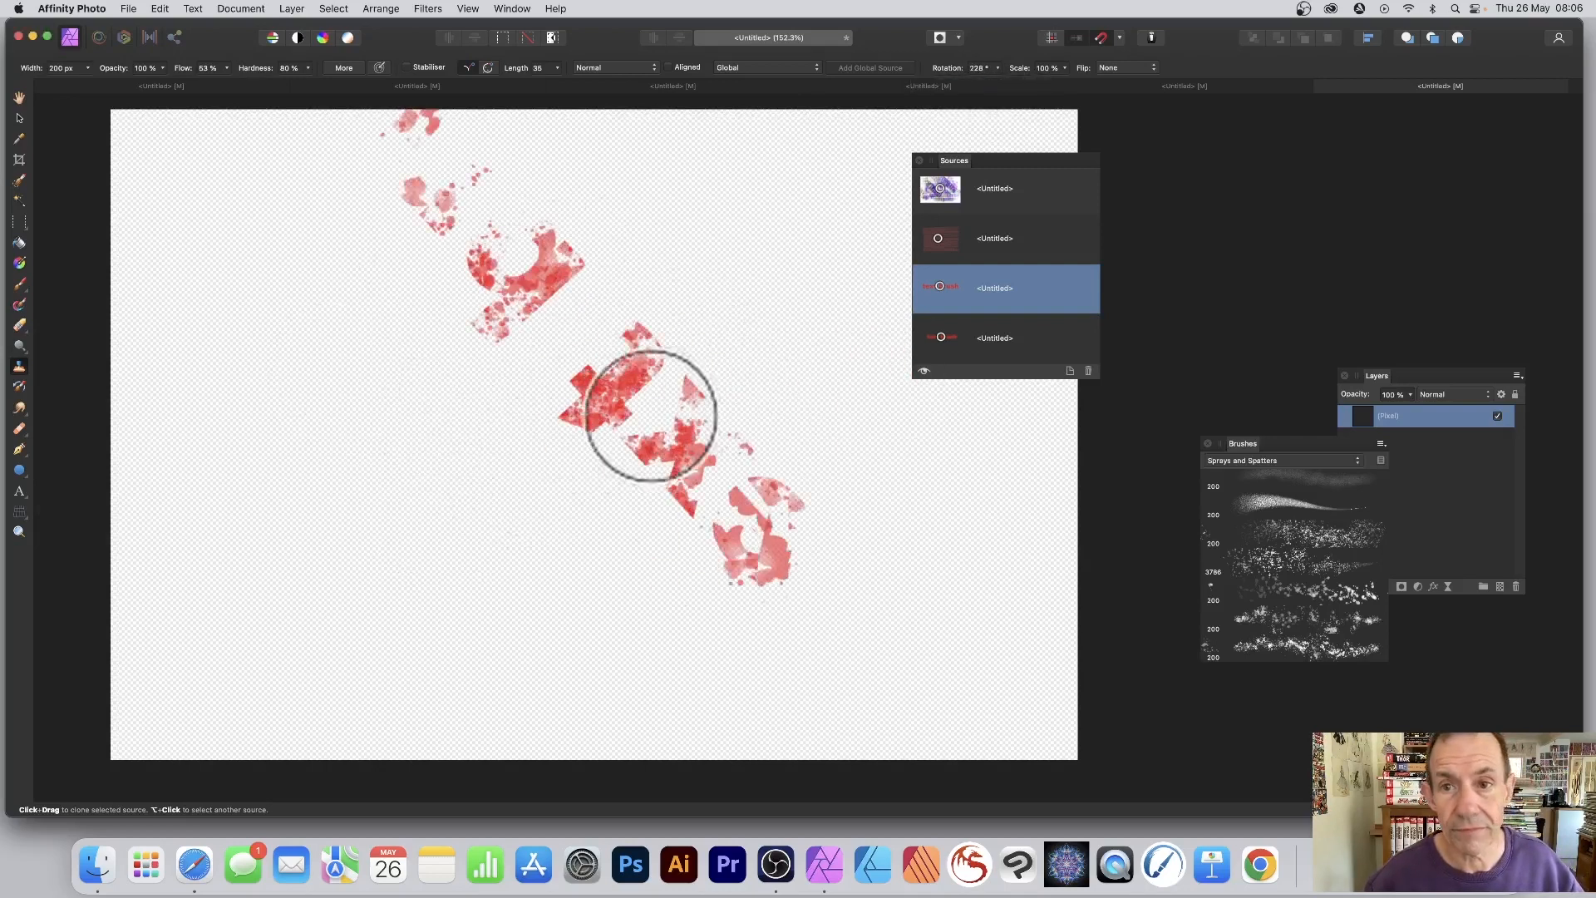
# Step: Reduce the clone rotation to roughly a quarter turn and paint the red text running down the canvas
pyautogui.click(995, 67)
pyautogui.click(952, 84)
pyautogui.moveTo(555, 272)
pyautogui.mouseDown()
pyautogui.moveTo(401, 420)
pyautogui.moveTo(336, 452)
pyautogui.moveTo(329, 500)
pyautogui.moveTo(392, 379)
pyautogui.moveTo(502, 417)
pyautogui.moveTo(408, 476)
pyautogui.moveTo(349, 466)
pyautogui.mouseUp()
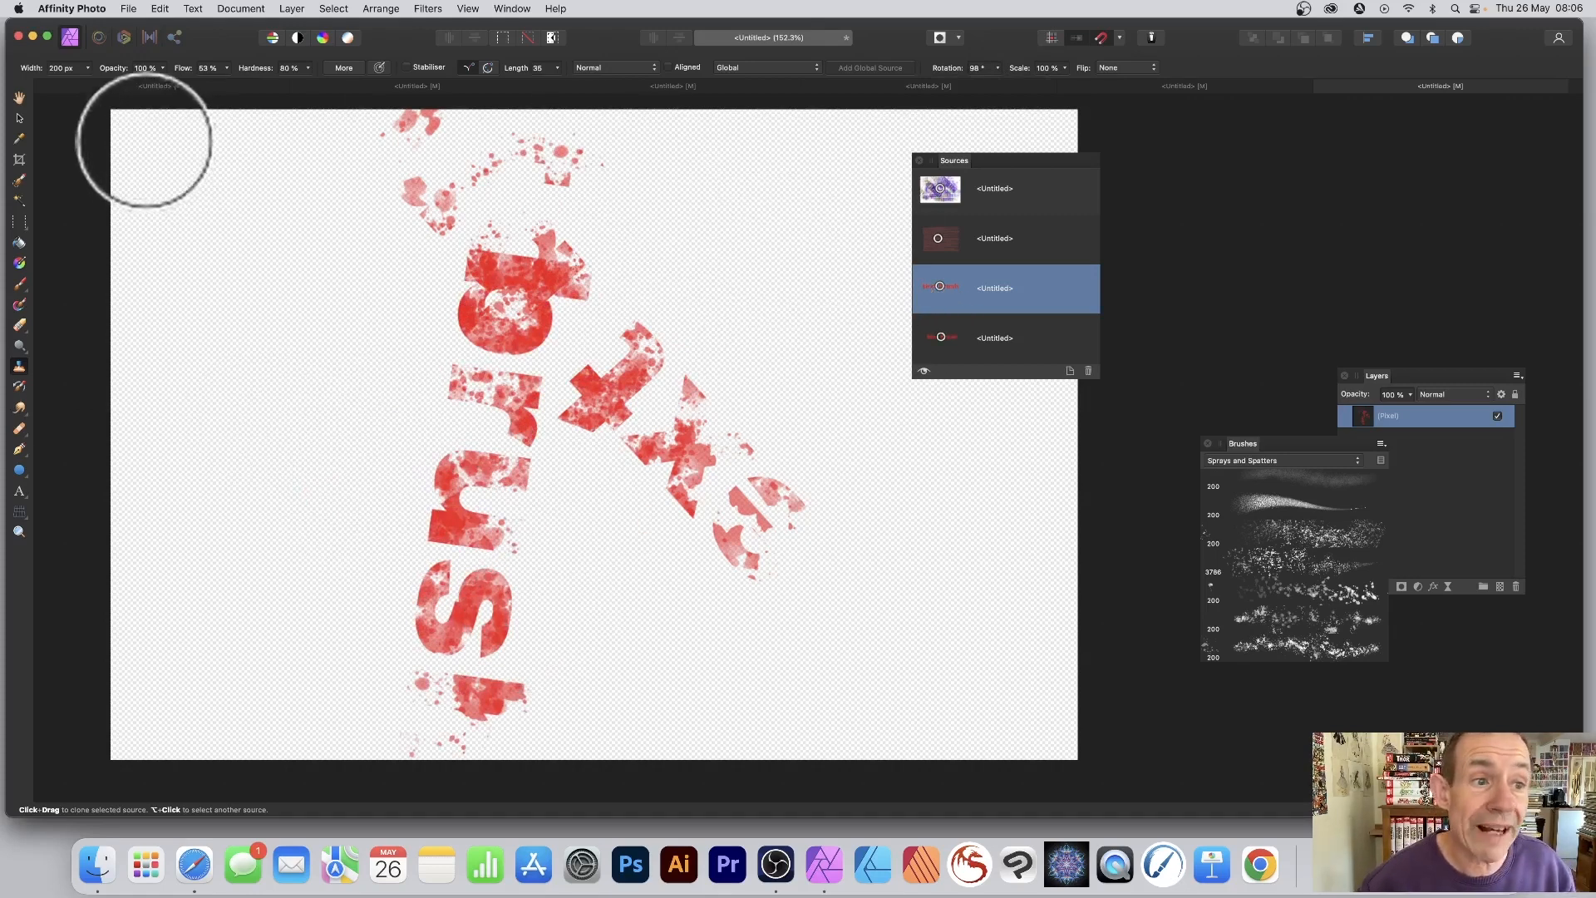
pyautogui.moveTo(130, 130); pyautogui.dragTo(380, 142)
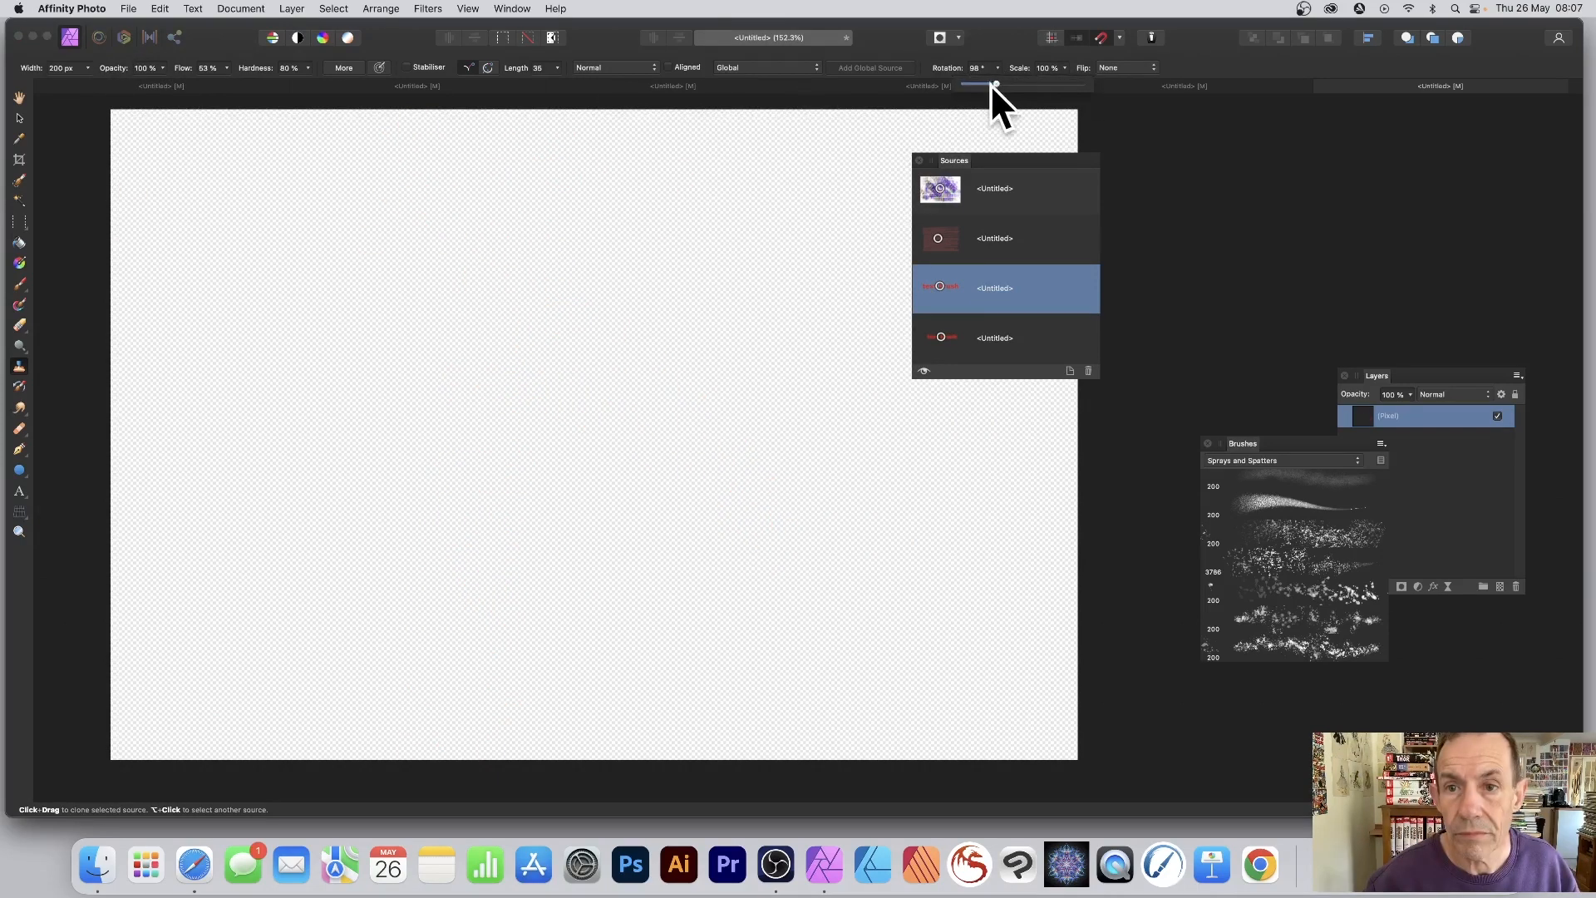
# Step: Reset the clone rotation to 0°, set the scale to 24% and paint a small red "text brush" near the canvas centre
pyautogui.moveTo(987, 82); pyautogui.dragTo(936, 78)
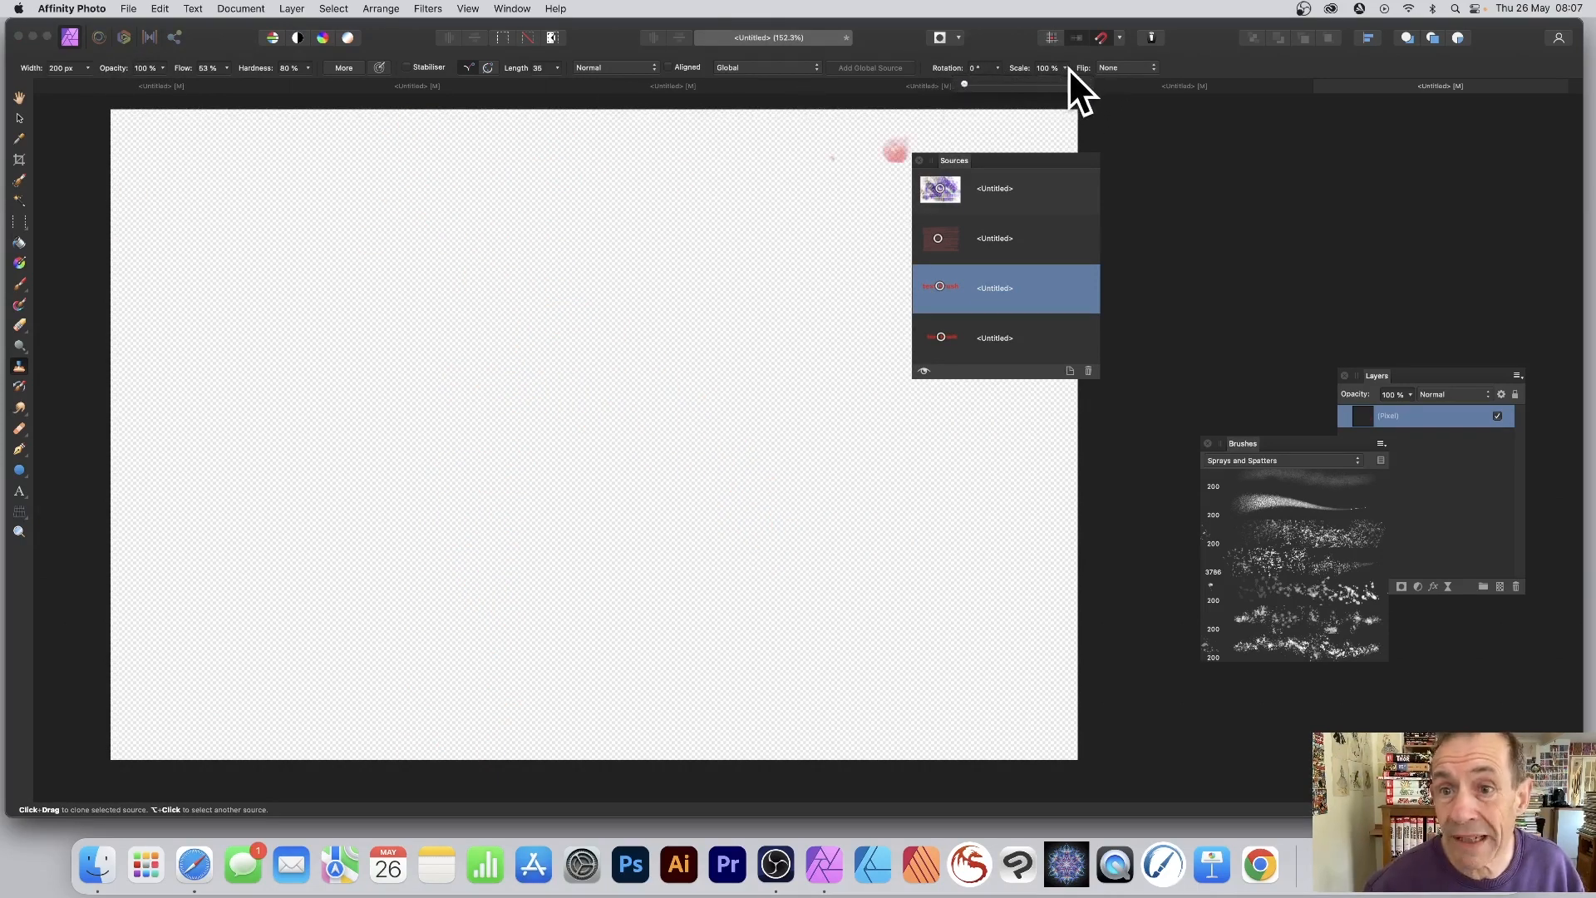
pyautogui.moveTo(1066, 67); pyautogui.dragTo(1053, 82)
pyautogui.moveTo(695, 374)
pyautogui.mouseDown()
pyautogui.moveTo(610, 375)
pyautogui.moveTo(772, 382)
pyautogui.mouseUp()
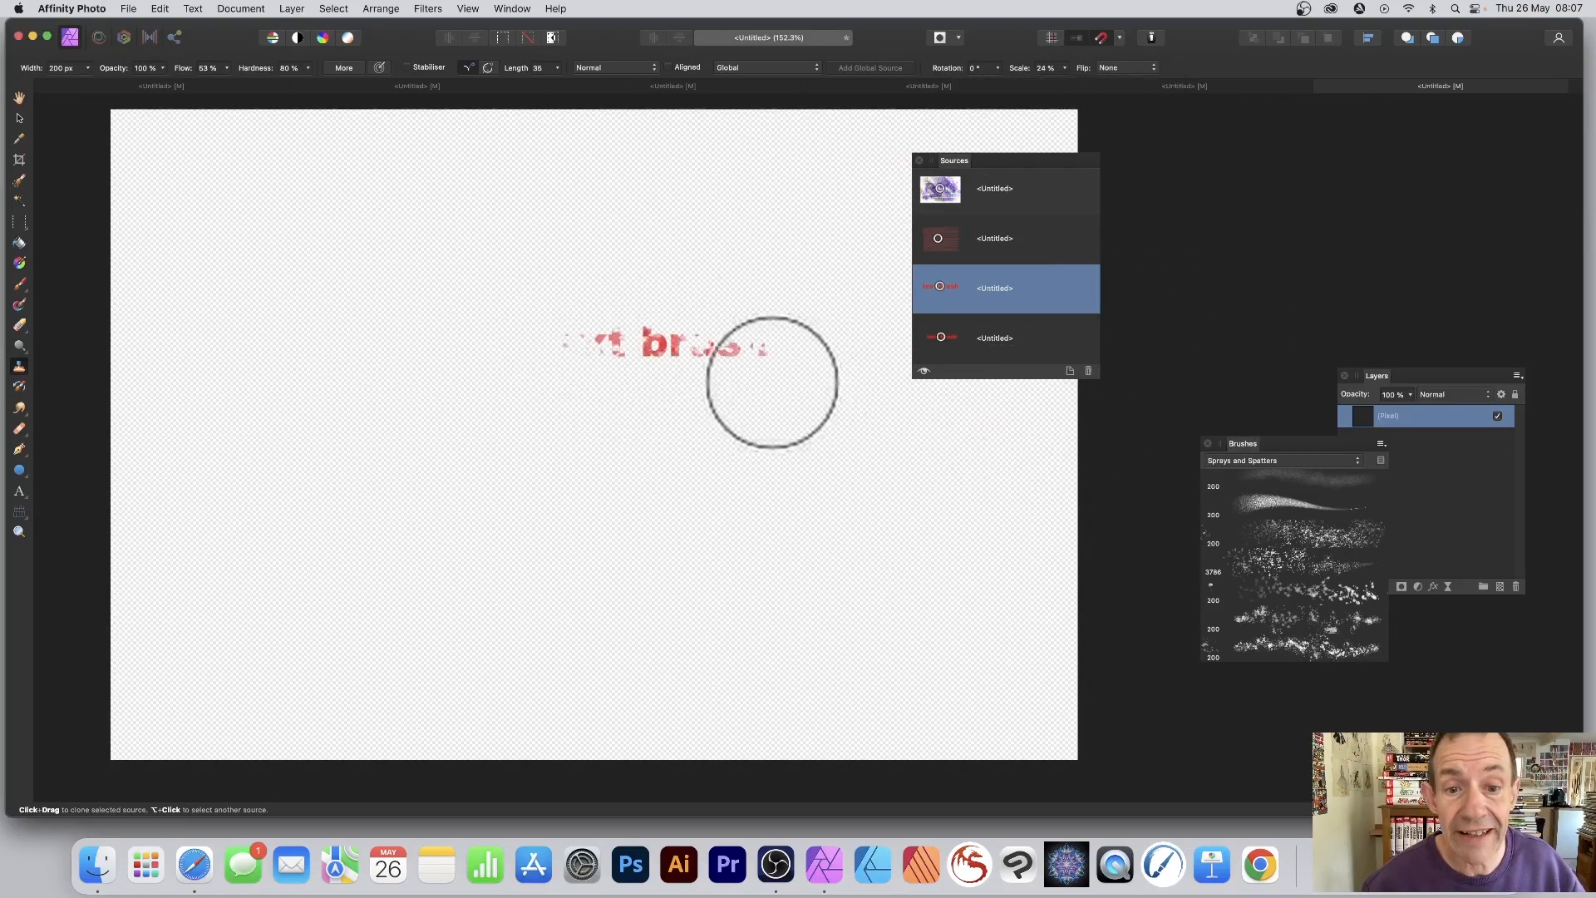
# Step: Set the clone scale to 424% and paint greatly enlarged red letters over the canvas
pyautogui.click(1066, 67)
pyautogui.moveTo(1106, 84); pyautogui.dragTo(1111, 84)
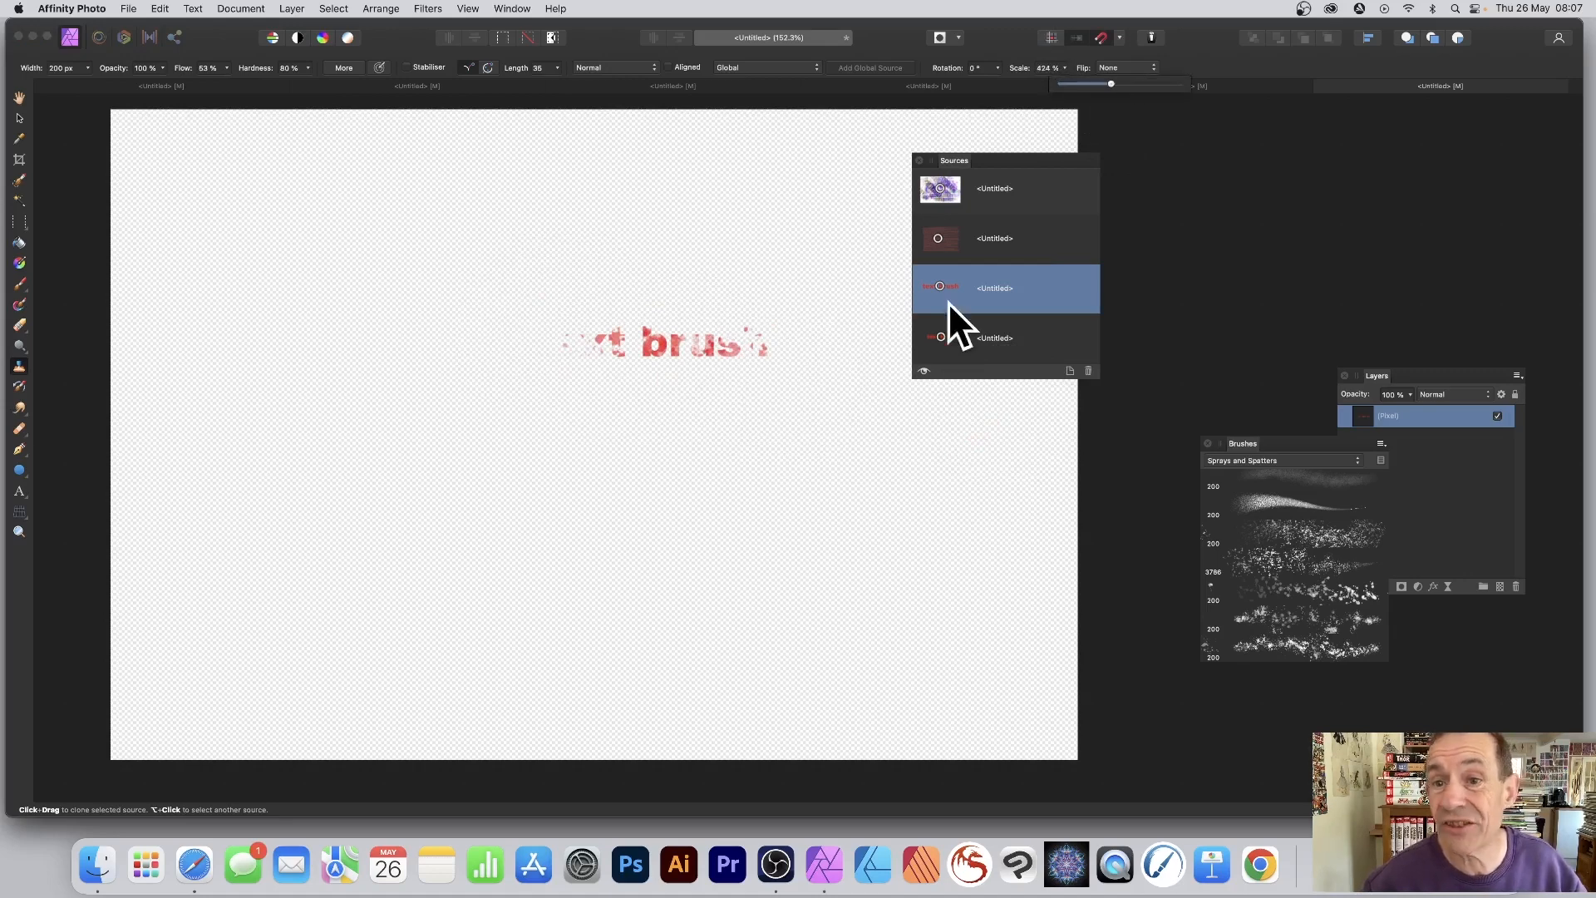
pyautogui.moveTo(465, 291)
pyautogui.mouseDown()
pyautogui.moveTo(352, 282)
pyautogui.moveTo(456, 255)
pyautogui.moveTo(485, 302)
pyautogui.moveTo(794, 231)
pyautogui.moveTo(709, 267)
pyautogui.moveTo(889, 366)
pyautogui.moveTo(352, 300)
pyautogui.moveTo(602, 516)
pyautogui.mouseUp()
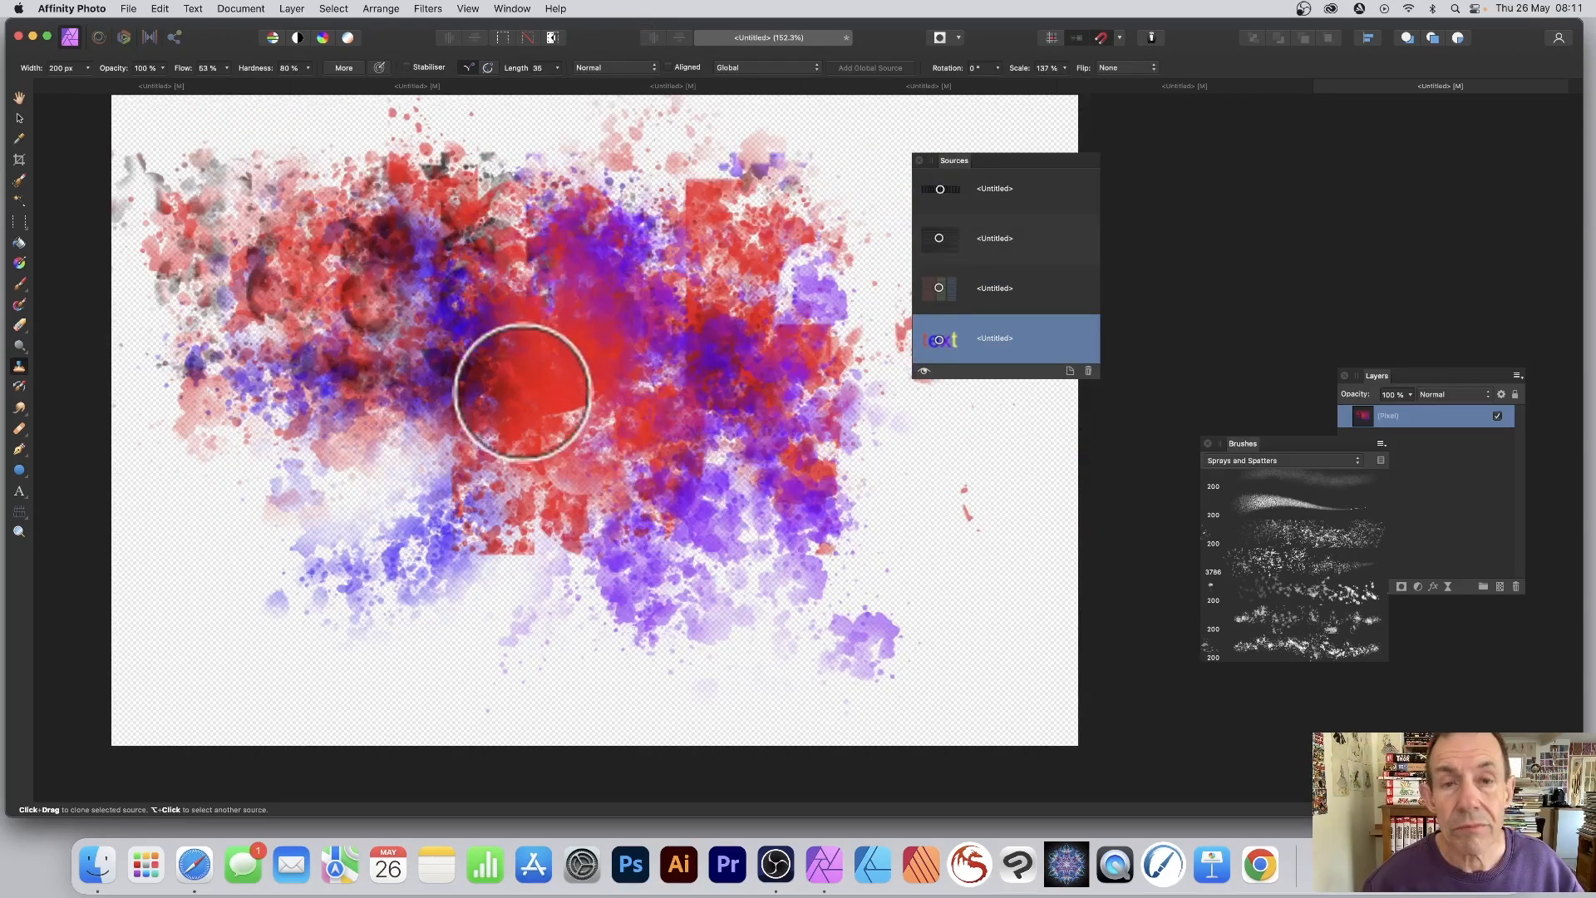
# Step: Paint the multicoloured text source over the red and purple artwork, first in Normal and again in Difference blend mode
pyautogui.moveTo(522, 391)
pyautogui.mouseDown()
pyautogui.moveTo(382, 314)
pyautogui.moveTo(285, 391)
pyautogui.moveTo(790, 520)
pyautogui.moveTo(755, 337)
pyautogui.moveTo(918, 478)
pyautogui.mouseUp()
pyautogui.click(611, 70)
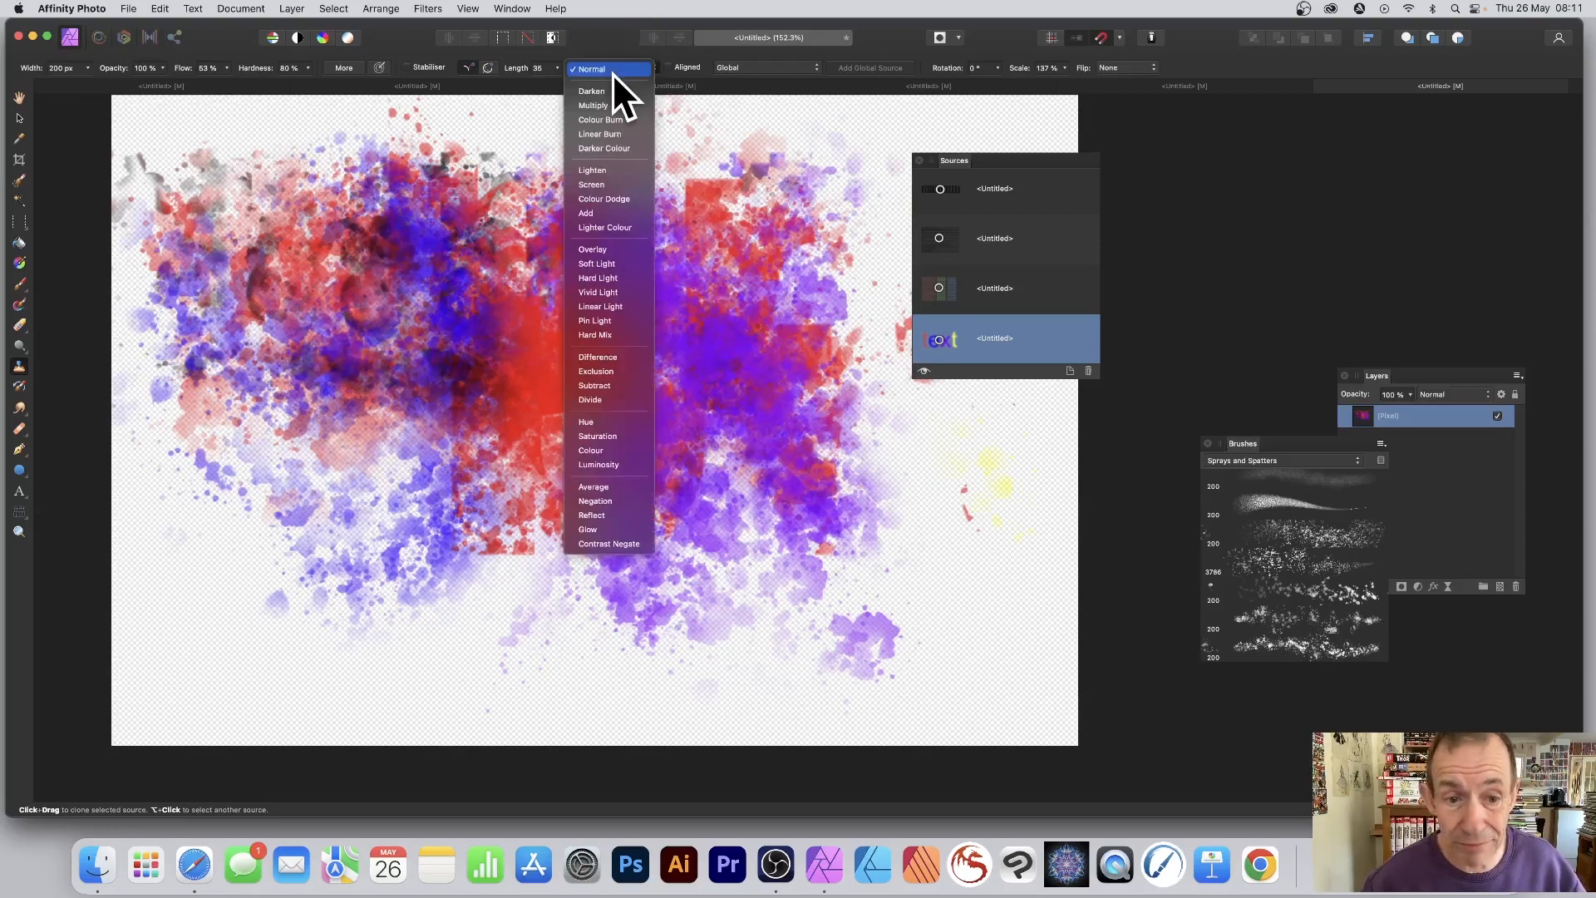
pyautogui.click(611, 354)
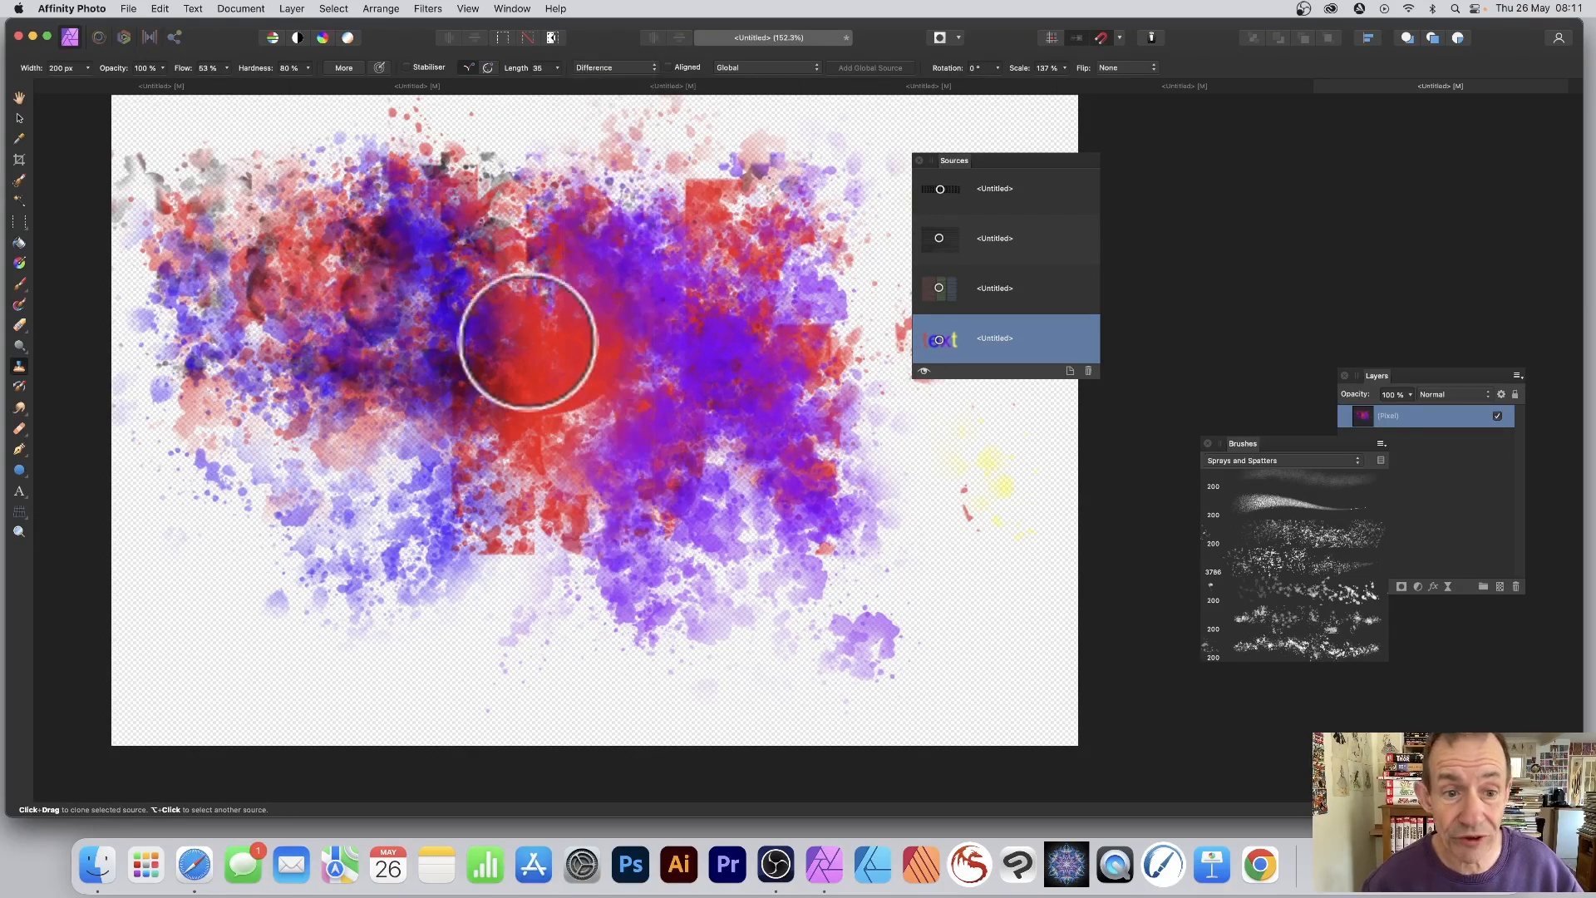
pyautogui.moveTo(619, 328)
pyautogui.mouseDown()
pyautogui.moveTo(871, 434)
pyautogui.moveTo(822, 393)
pyautogui.moveTo(921, 494)
pyautogui.moveTo(617, 392)
pyautogui.moveTo(544, 498)
pyautogui.moveTo(321, 374)
pyautogui.moveTo(483, 527)
pyautogui.moveTo(428, 549)
pyautogui.moveTo(343, 468)
pyautogui.moveTo(371, 497)
pyautogui.moveTo(492, 515)
pyautogui.mouseUp()
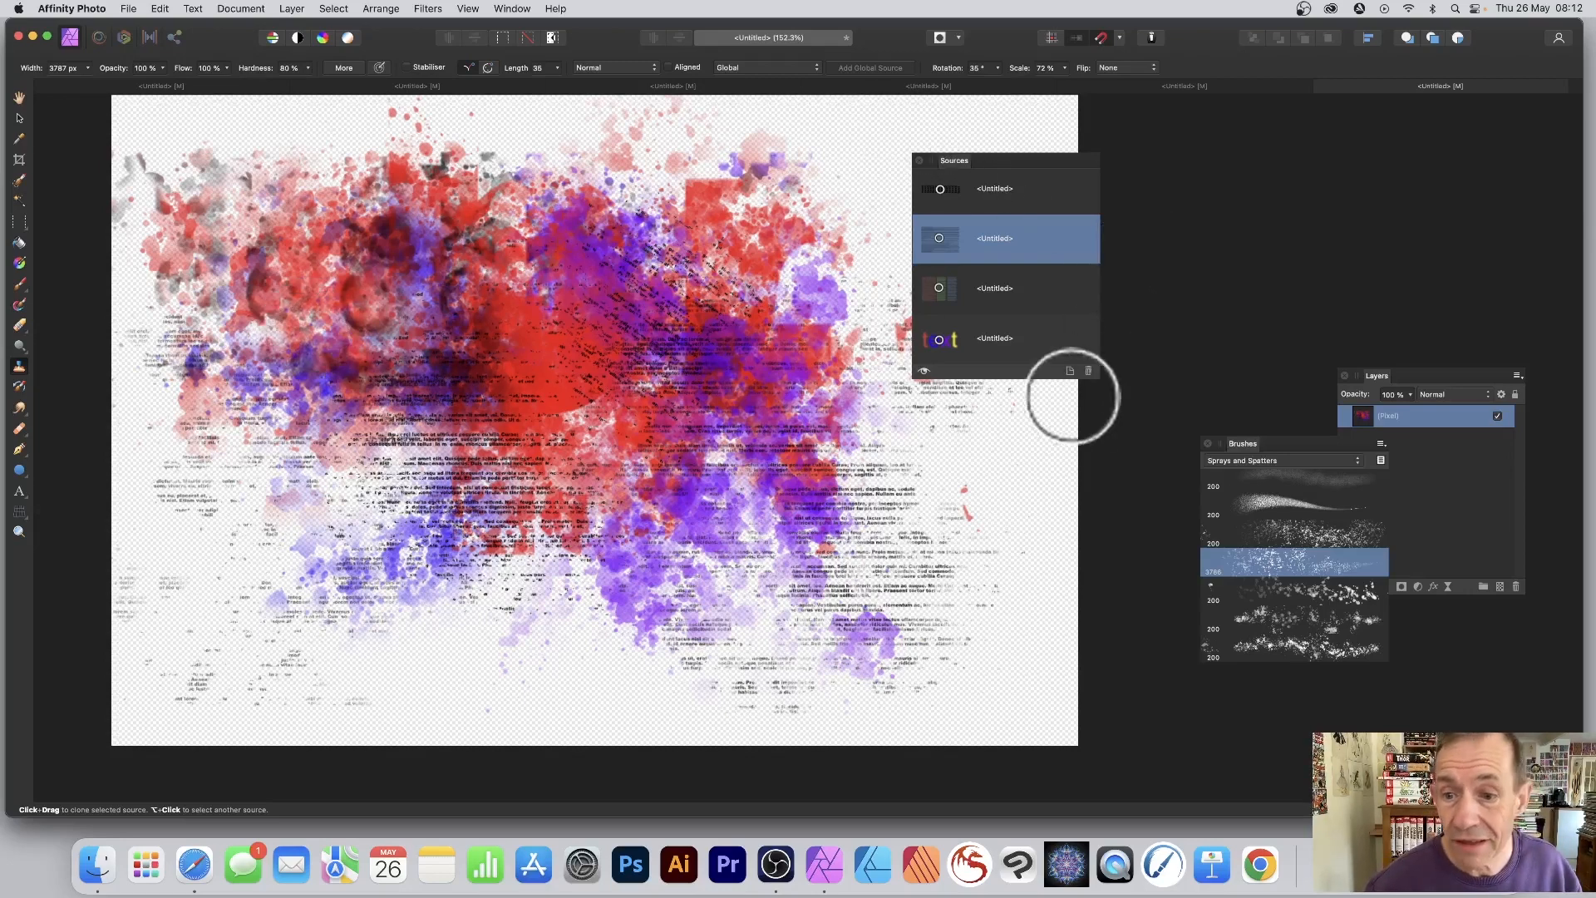
# Step: Add the finished artwork as a clone source, set its sample point near the middle, and spatter it onto the white layer
pyautogui.click(1069, 370)
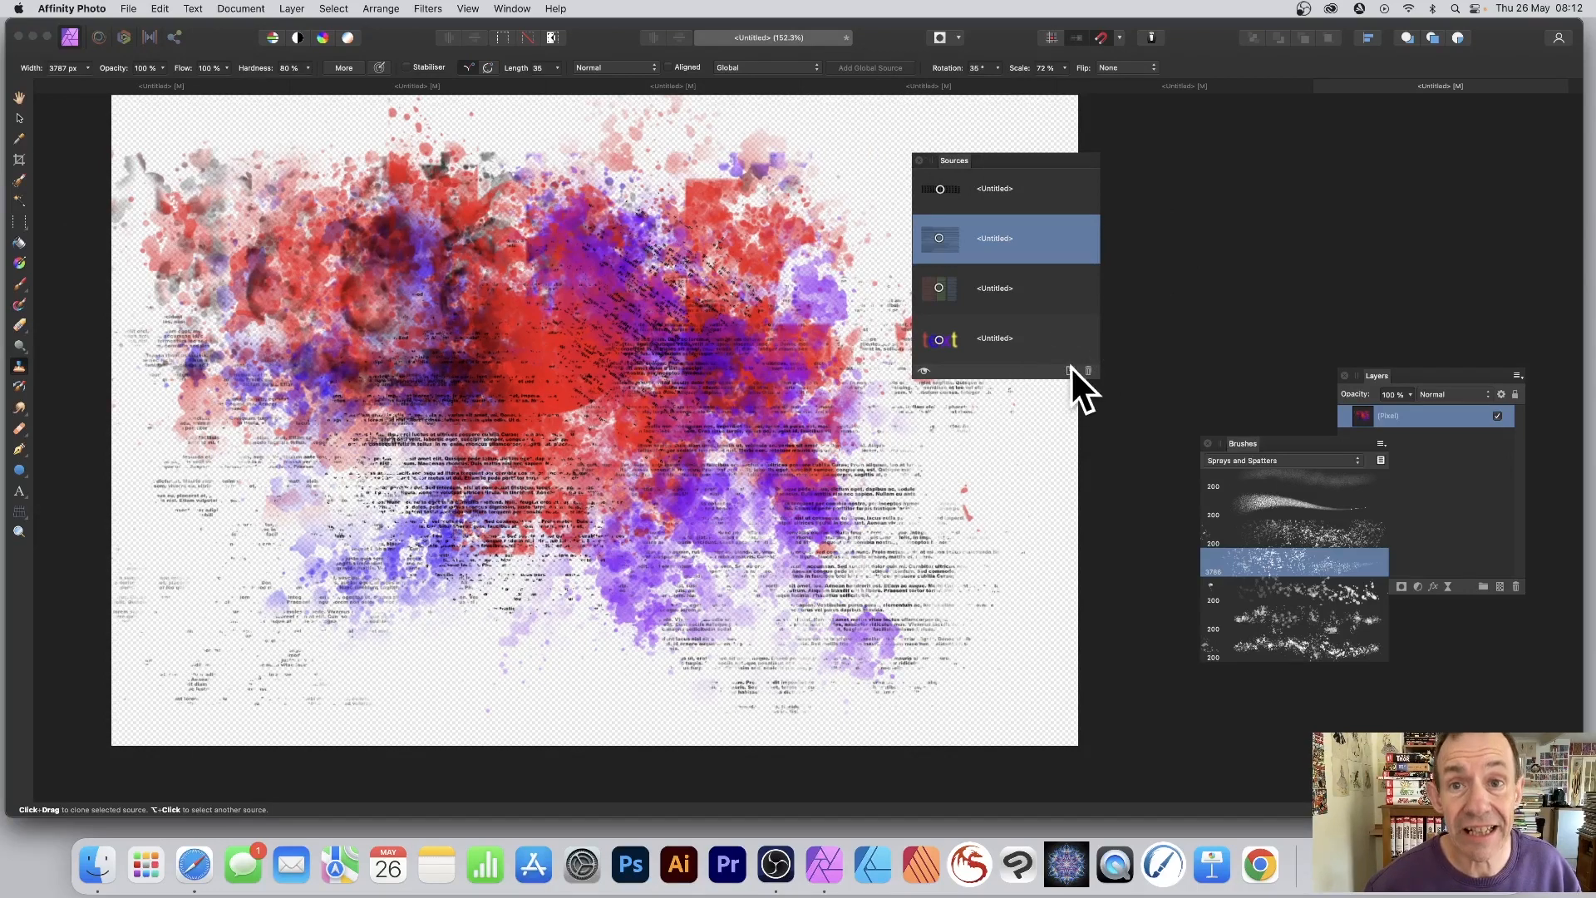
pyautogui.scroll(-2, 1011, 326)
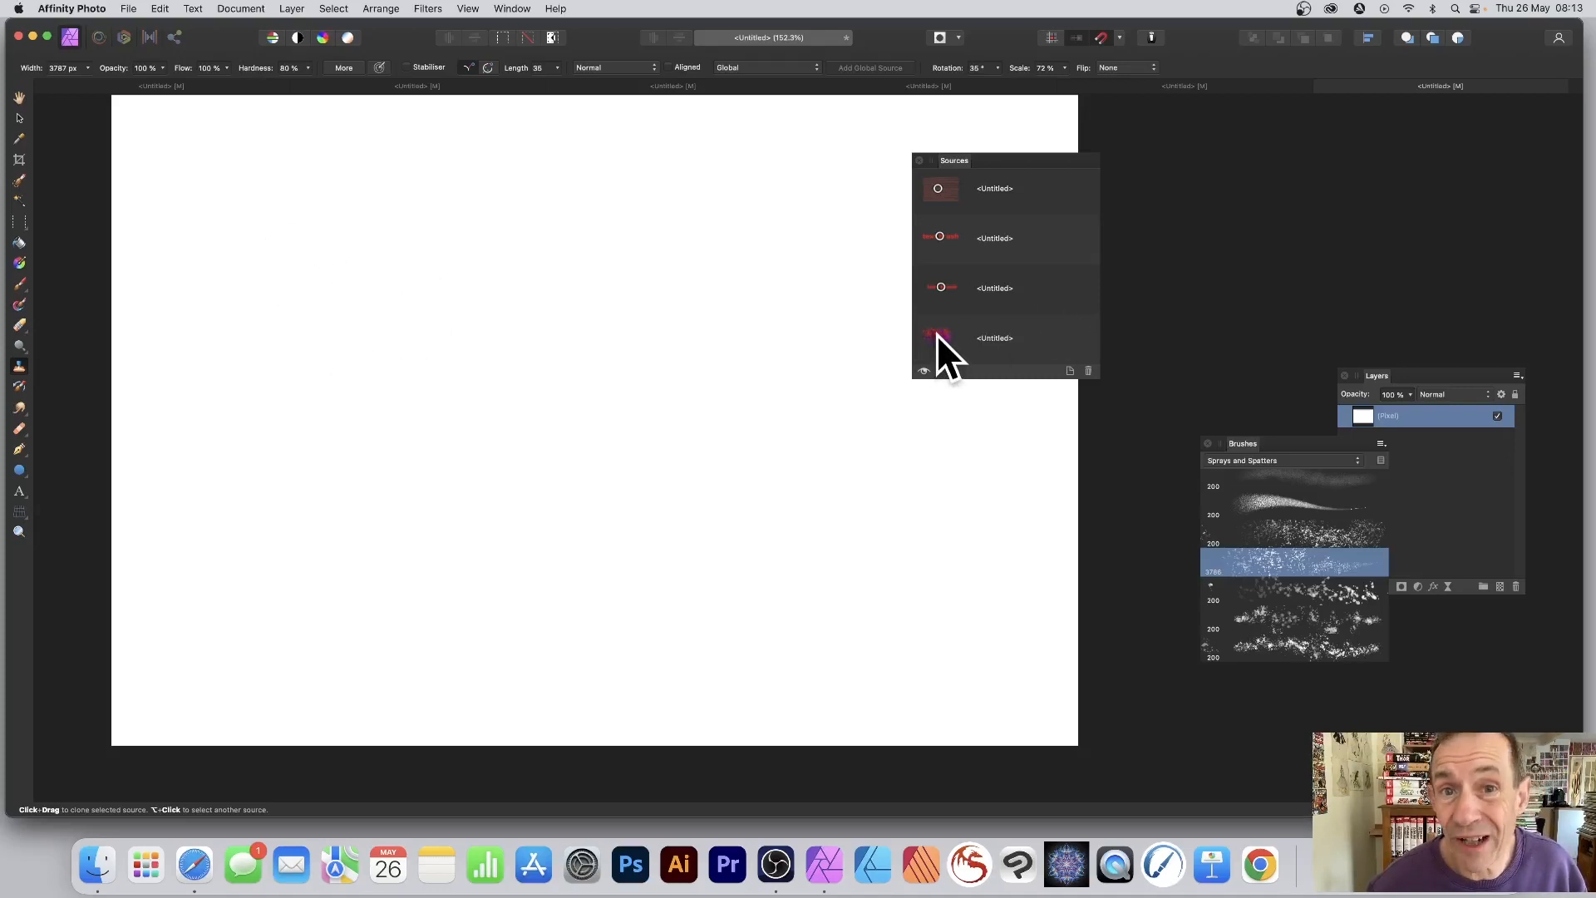
pyautogui.click(935, 332)
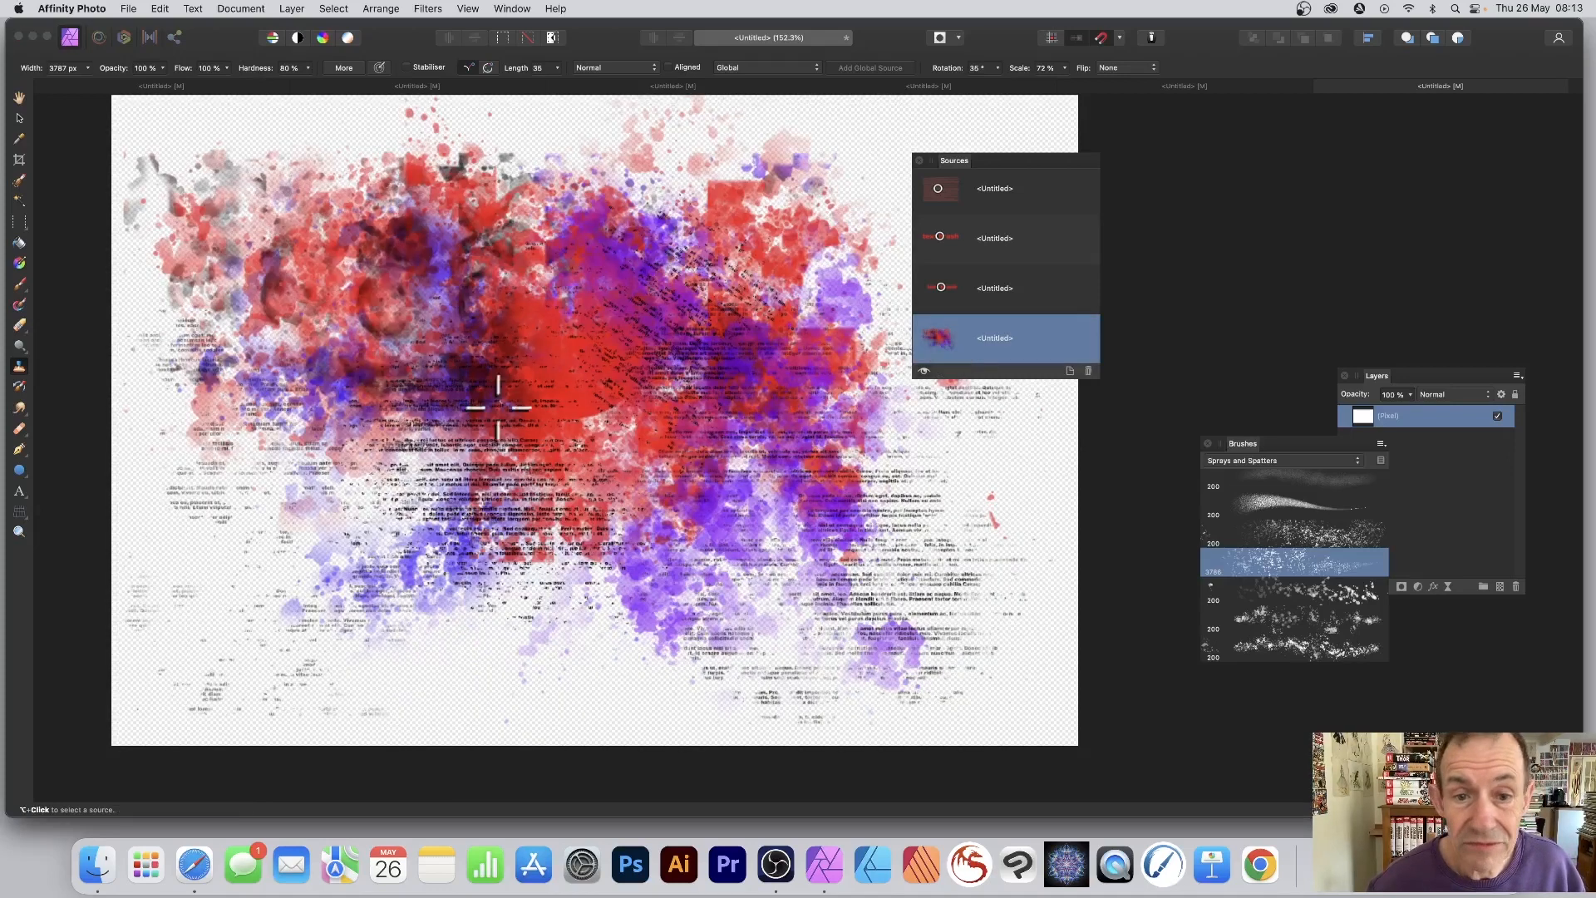
pyautogui.keyDown('alt'); pyautogui.click(576, 382); pyautogui.keyUp('alt')
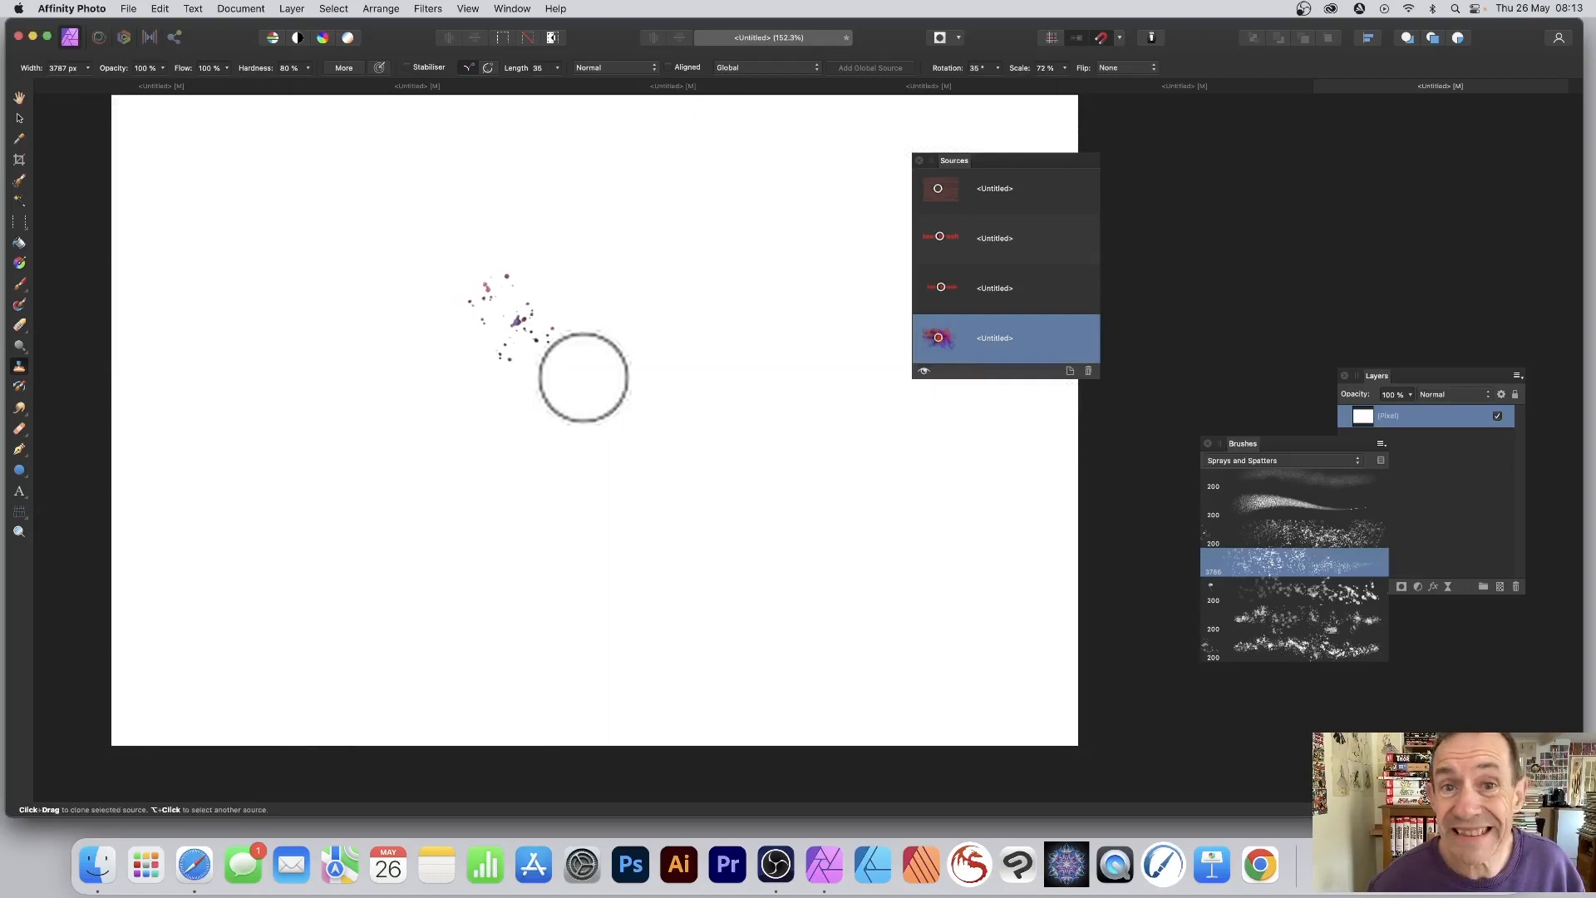
pyautogui.moveTo(609, 282)
pyautogui.mouseDown()
pyautogui.moveTo(544, 240)
pyautogui.moveTo(561, 346)
pyautogui.moveTo(522, 393)
pyautogui.moveTo(652, 360)
pyautogui.moveTo(602, 359)
pyautogui.moveTo(572, 447)
pyautogui.moveTo(561, 305)
pyautogui.mouseUp()
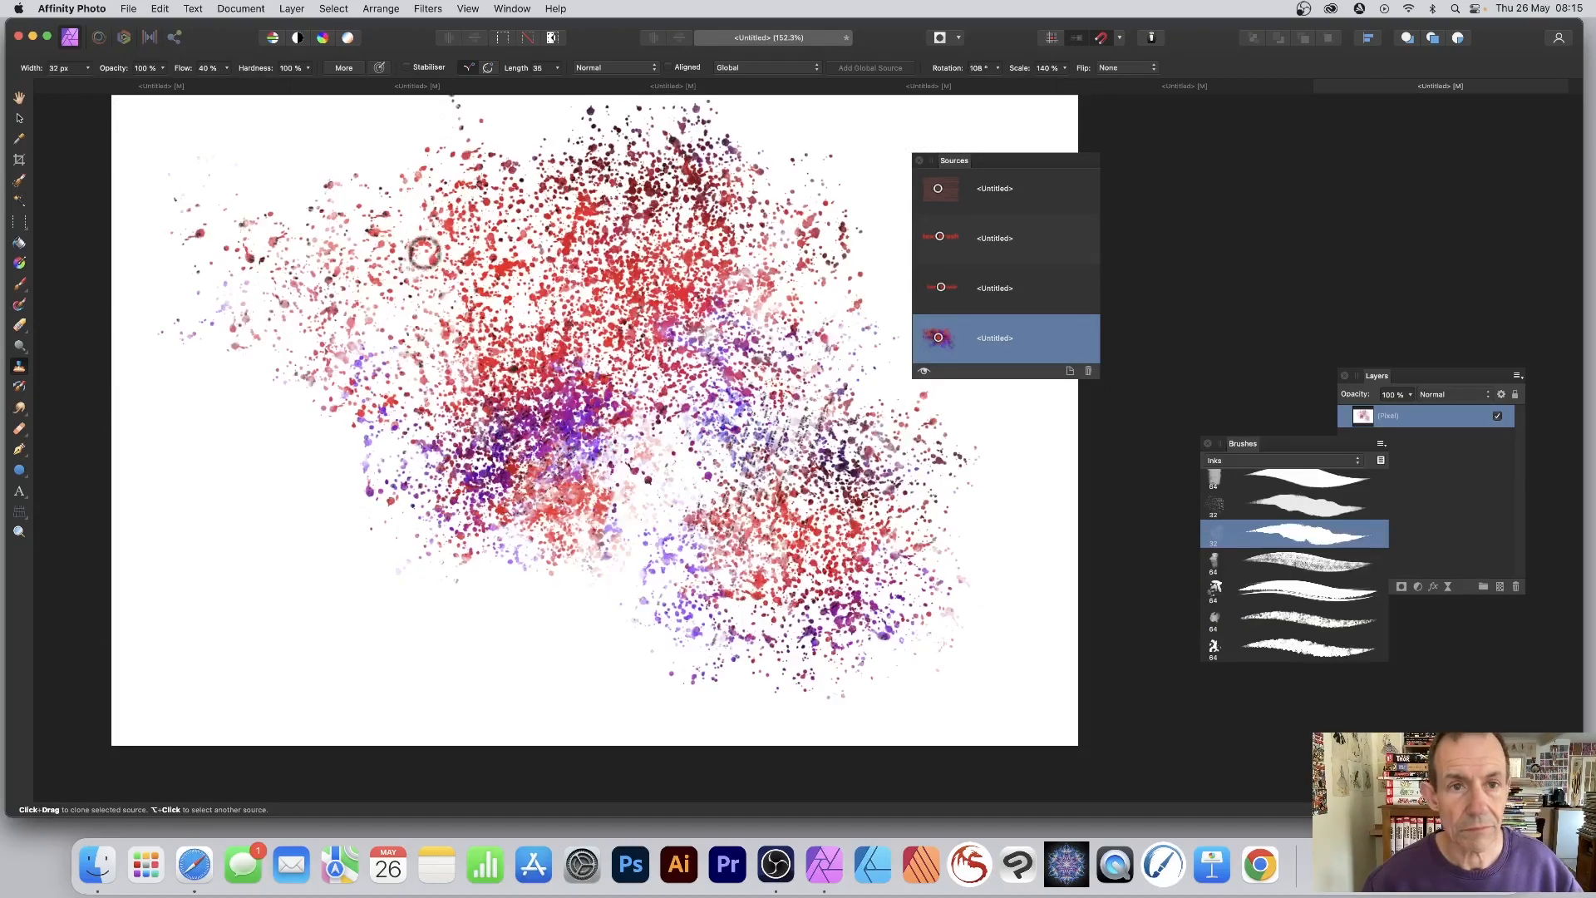
# Step: Write "text" by hand across the spatter with a 32 px Inks brush, cloning from the red and purple artwork source
pyautogui.moveTo(341, 242); pyautogui.dragTo(408, 482)
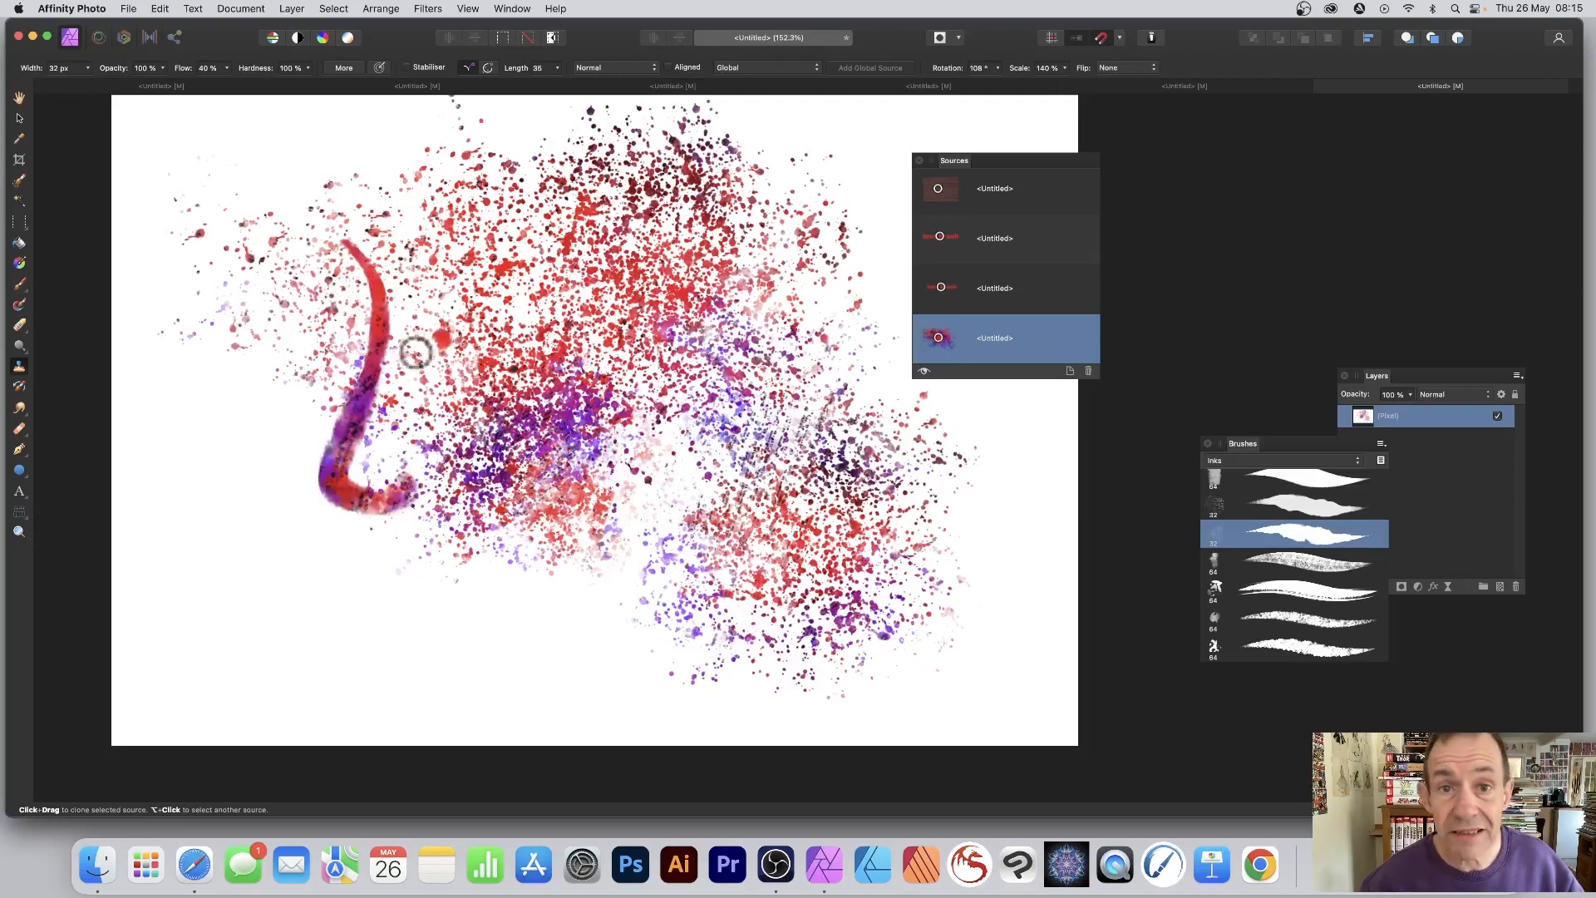
pyautogui.moveTo(233, 361); pyautogui.dragTo(449, 341)
pyautogui.moveTo(465, 448)
pyautogui.mouseDown()
pyautogui.moveTo(522, 371)
pyautogui.moveTo(687, 431)
pyautogui.moveTo(482, 573)
pyautogui.mouseUp()
pyautogui.moveTo(789, 291); pyautogui.dragTo(802, 523)
pyautogui.moveTo(885, 366); pyautogui.dragTo(670, 371)
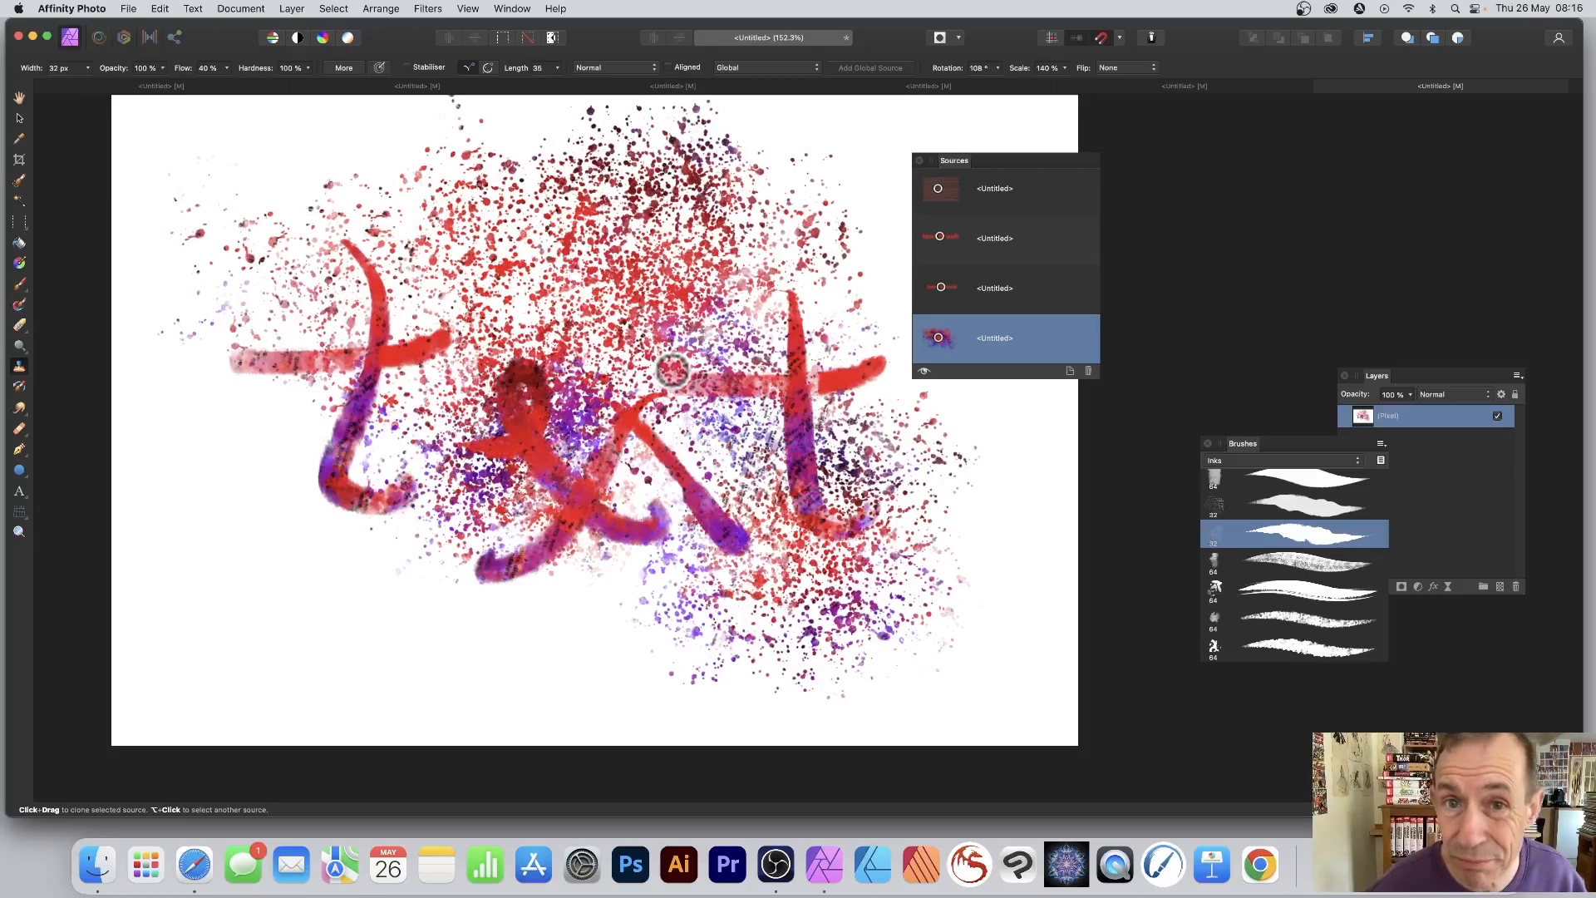